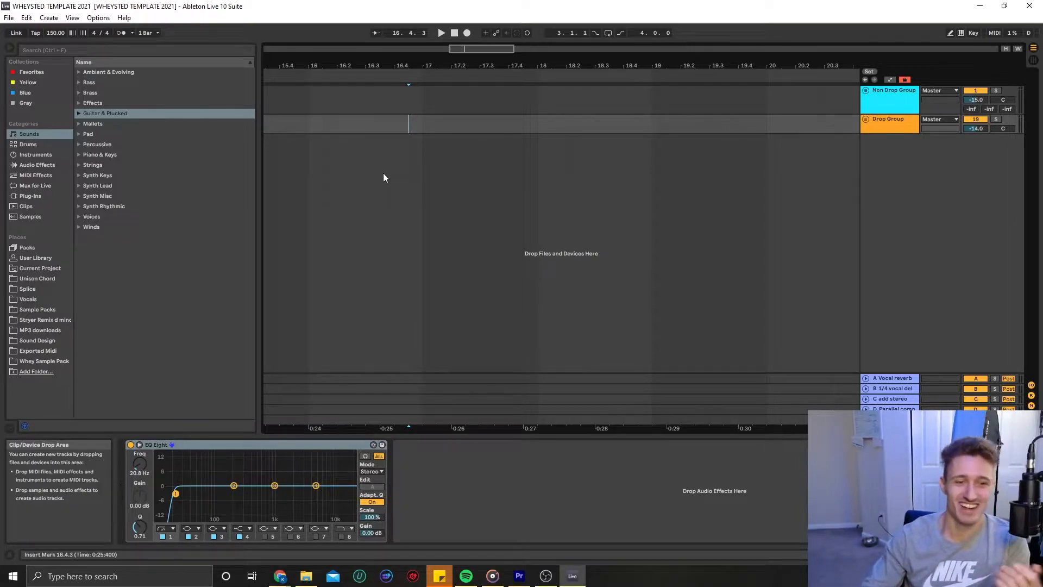
pyautogui.keyDown('shift'); pyautogui.click(299, 110); pyautogui.keyUp('shift')
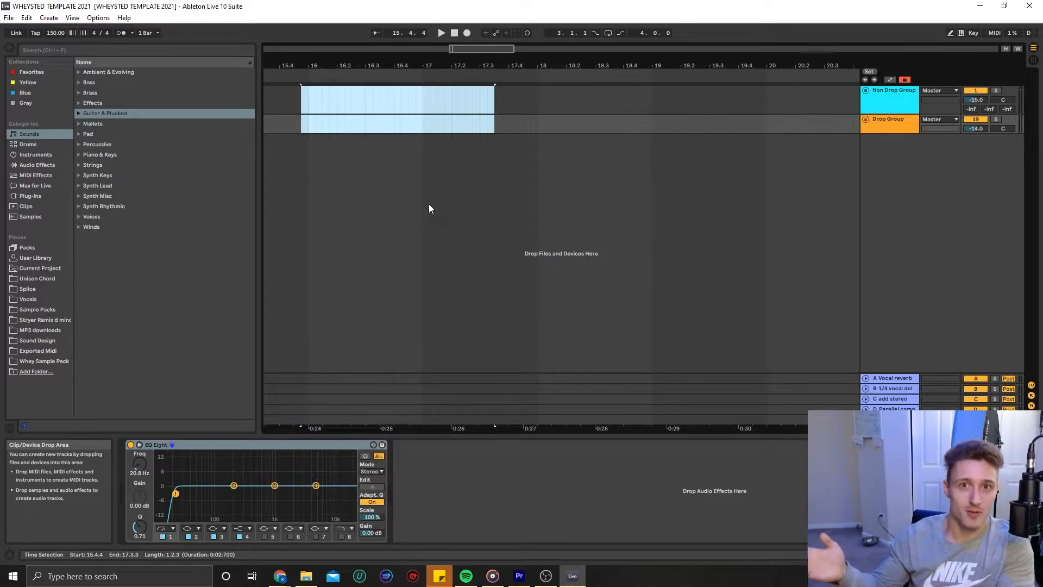
pyautogui.click(395, 148)
# Review the audio and the file and folder preferences, including the Save Current Set as Default option, and close the preferences
pyautogui.click(99, 18)
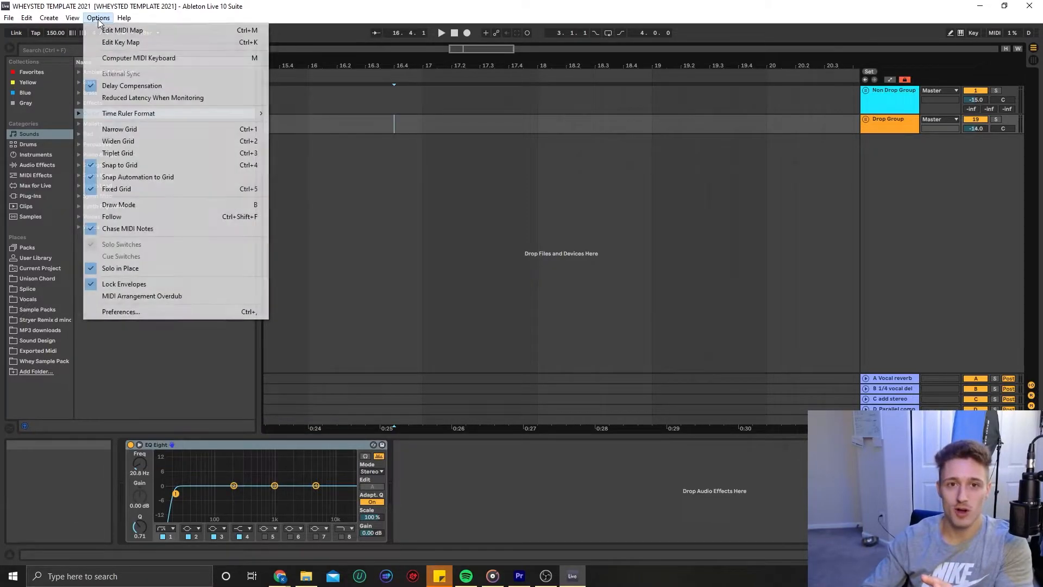
pyautogui.click(146, 314)
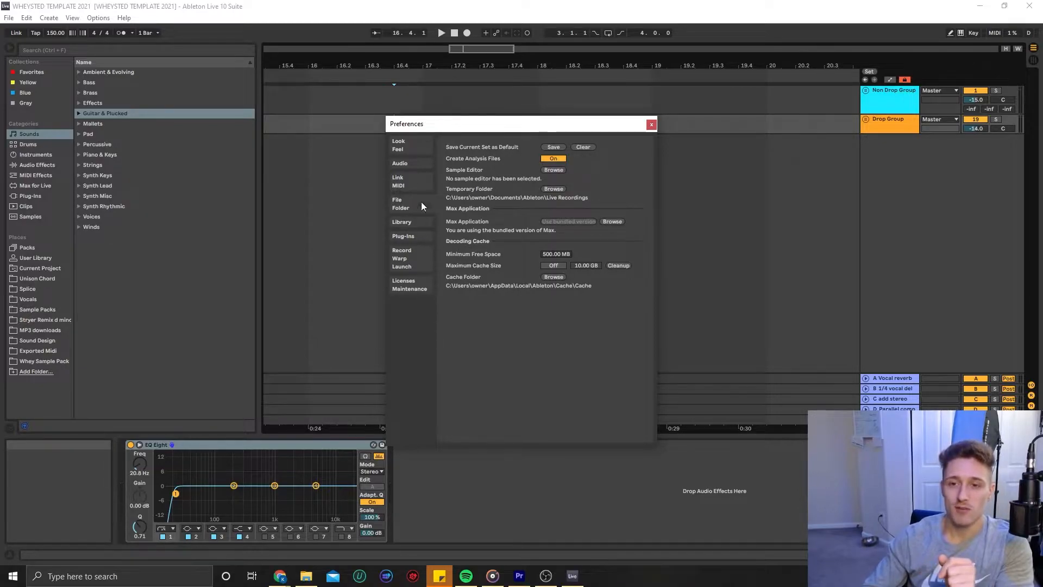
pyautogui.click(406, 164)
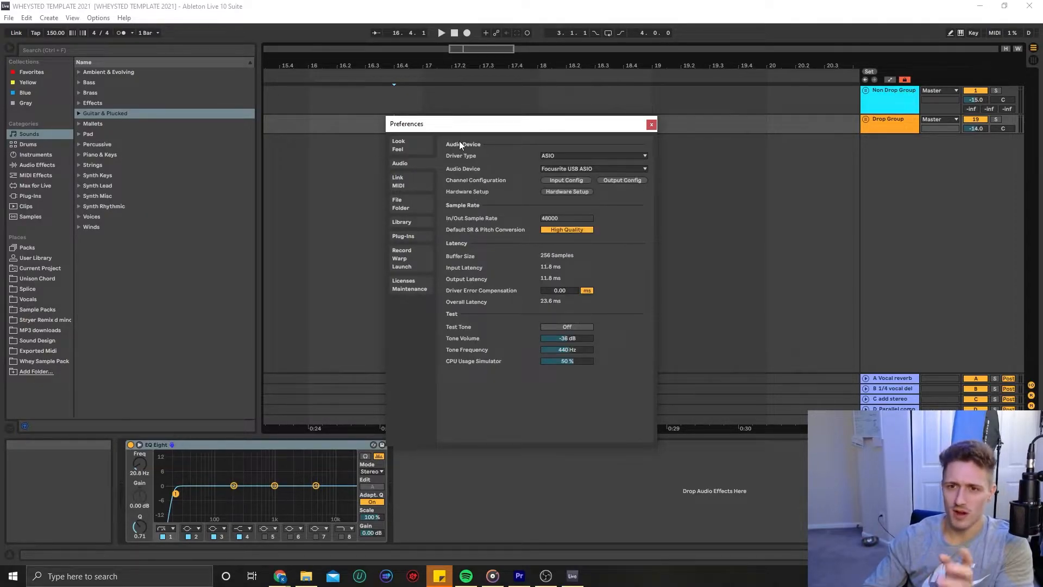
pyautogui.click(401, 204)
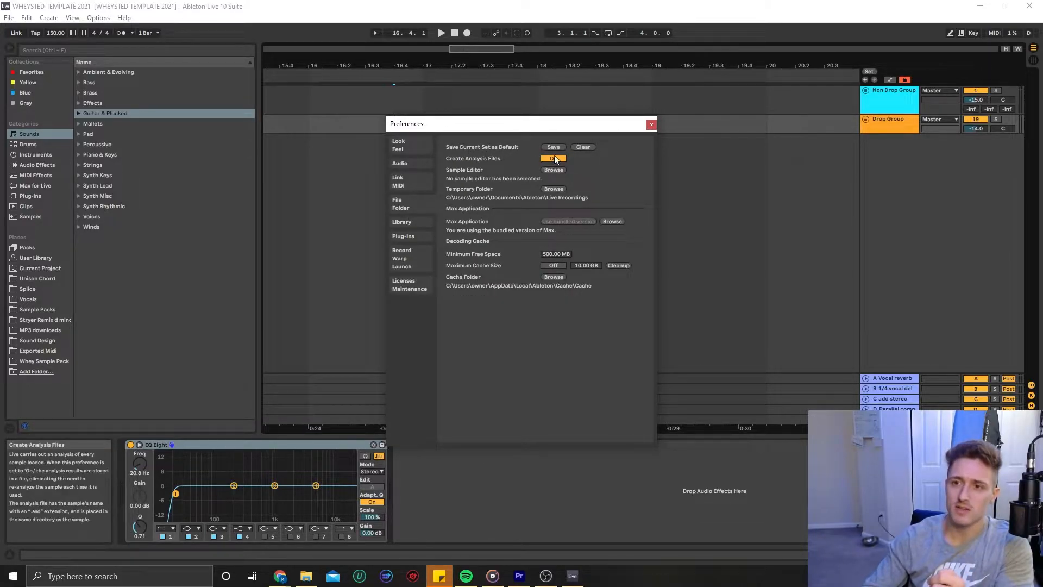
pyautogui.click(650, 125)
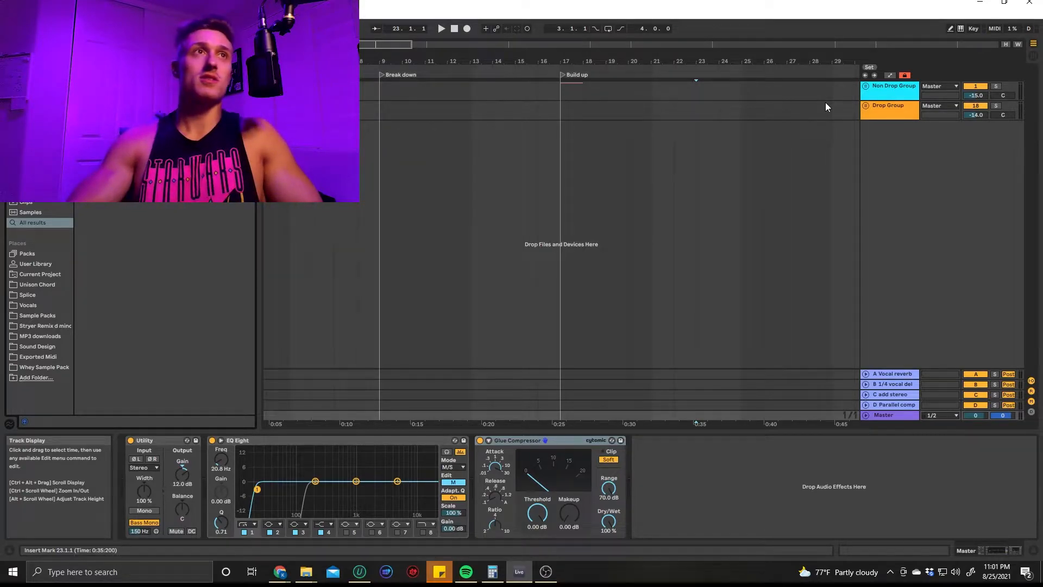
# Delete all the section locators from the arrangement timeline, including Drop 3, Build 3, Break 2 and Drop 2
pyautogui.press('w')
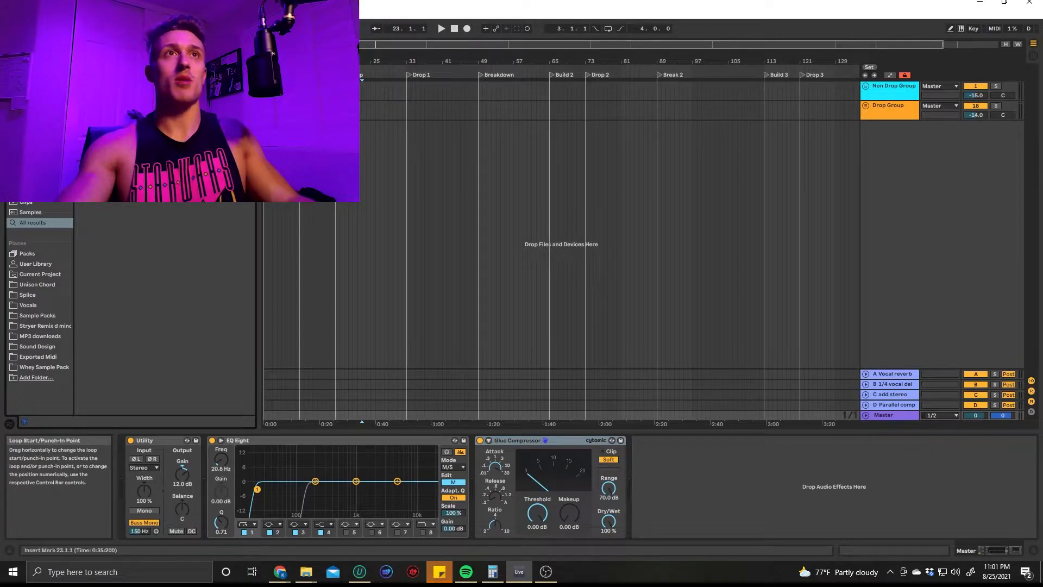
pyautogui.scroll(2, 343, 109)
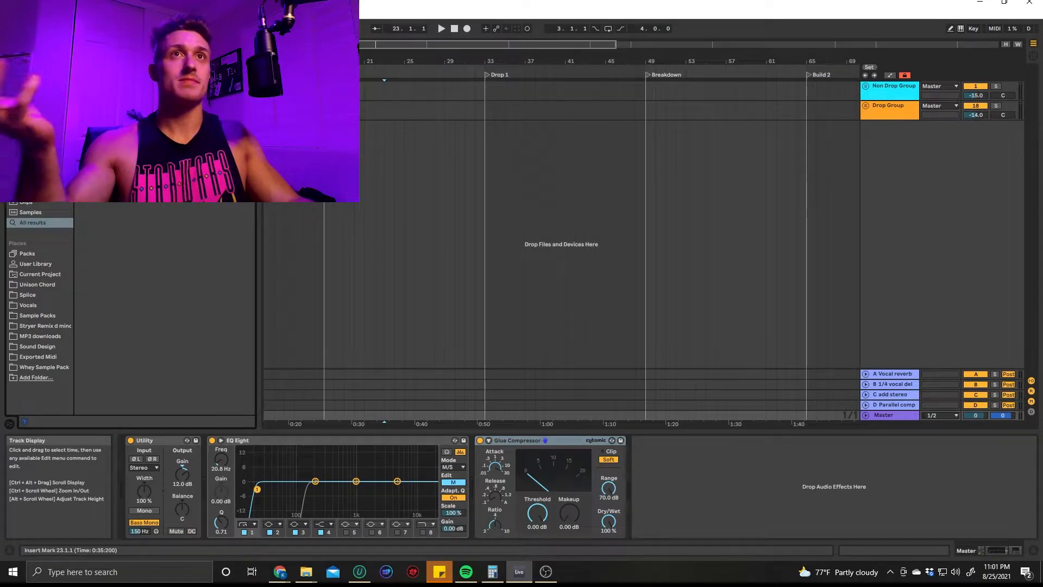
pyautogui.press('w')
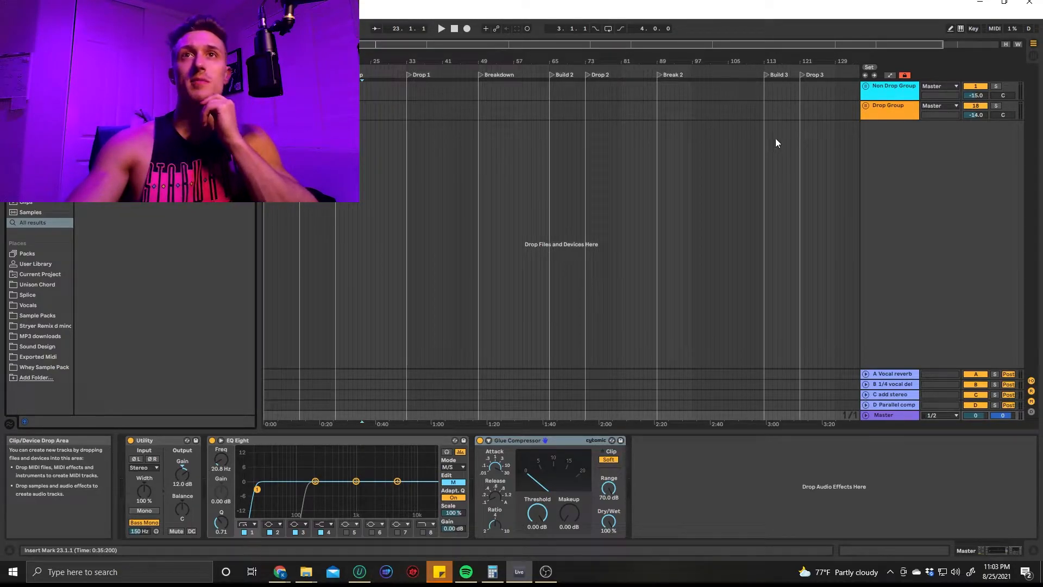
pyautogui.click(802, 75)
pyautogui.press('Delete')
pyautogui.press('Delete')
pyautogui.press('Delete')
pyautogui.press('Delete')
pyautogui.press('Delete')
pyautogui.press('Delete')
pyautogui.press('Delete')
pyautogui.press('Delete')
pyautogui.press('Delete')
pyautogui.press('Delete')
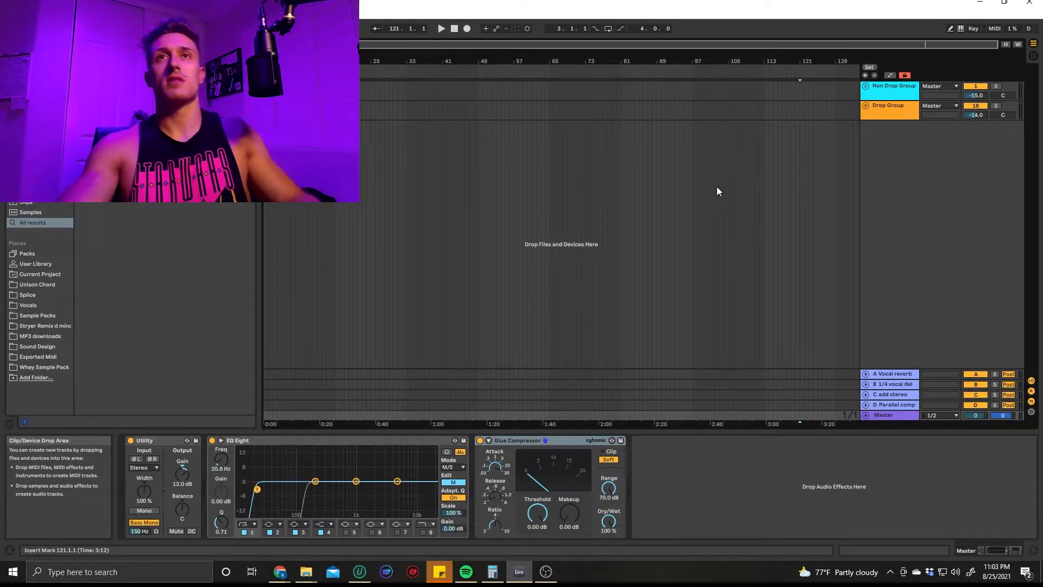
# Unfold the Non Drop Group and its Vocal group, keeping the SC GROUP unfolded
pyautogui.click(865, 86)
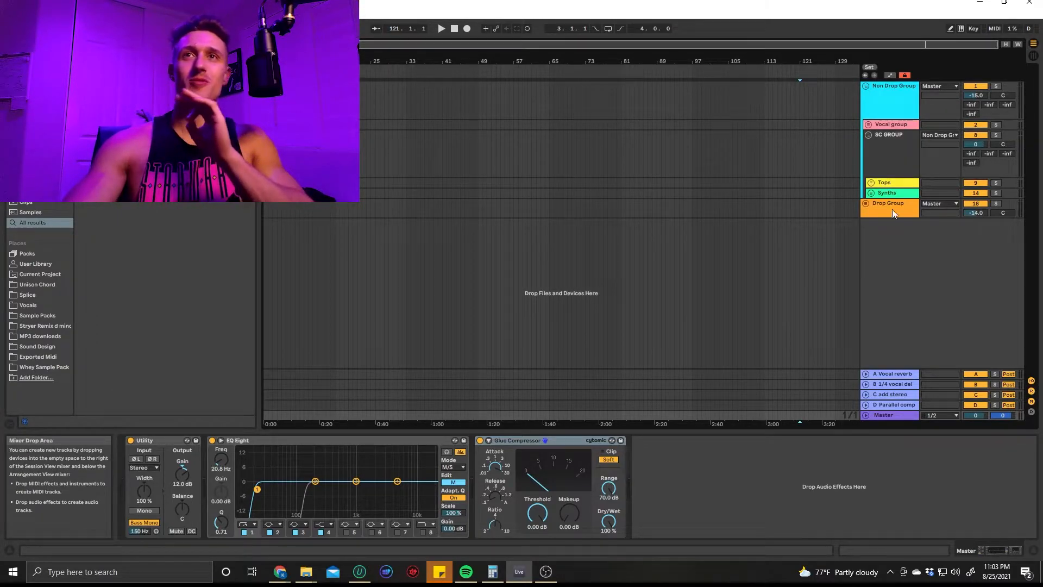
pyautogui.click(878, 127)
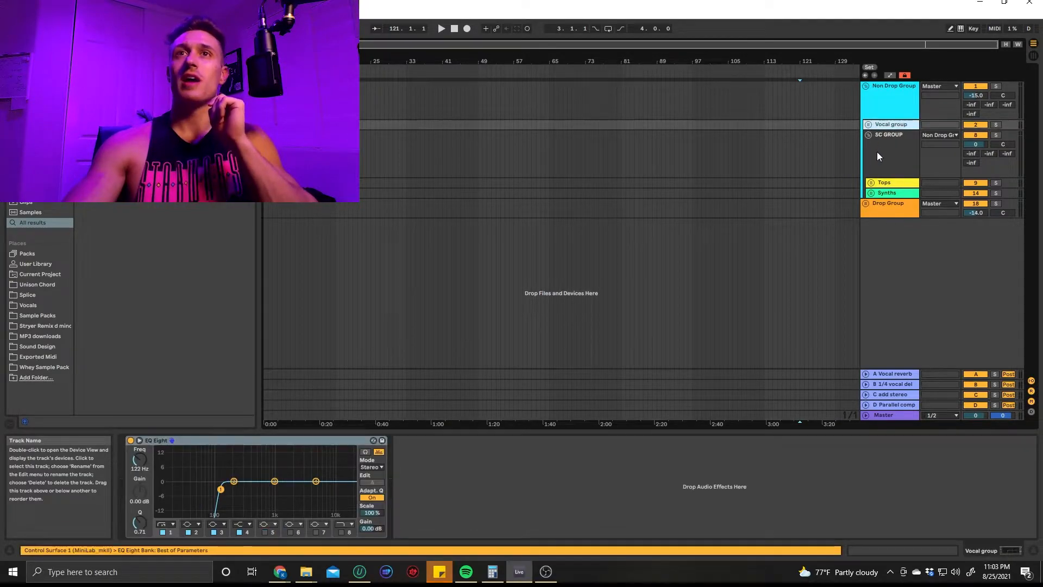
pyautogui.click(878, 152)
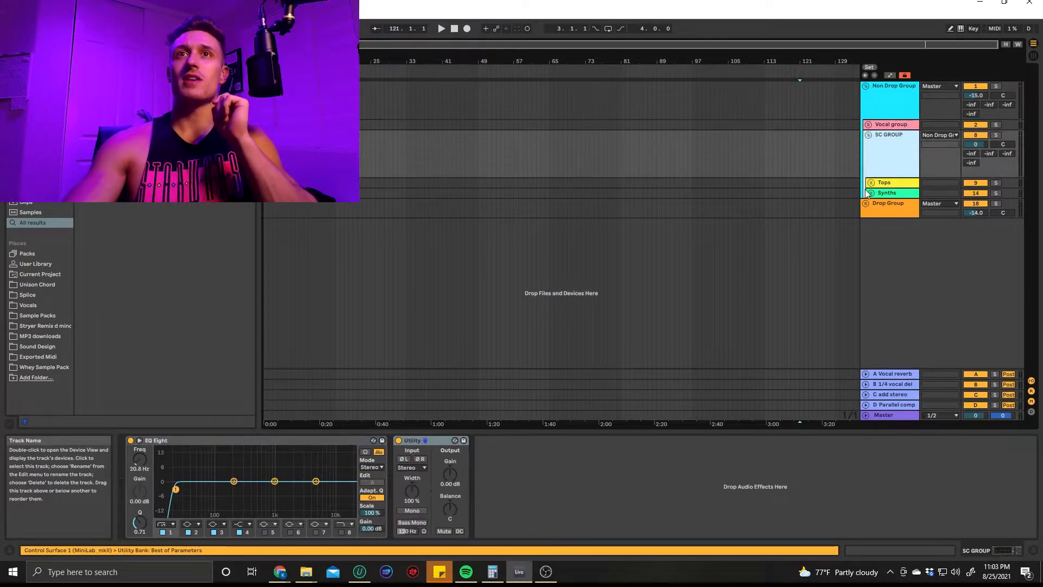
pyautogui.click(869, 135)
pyautogui.click(870, 134)
pyautogui.click(869, 124)
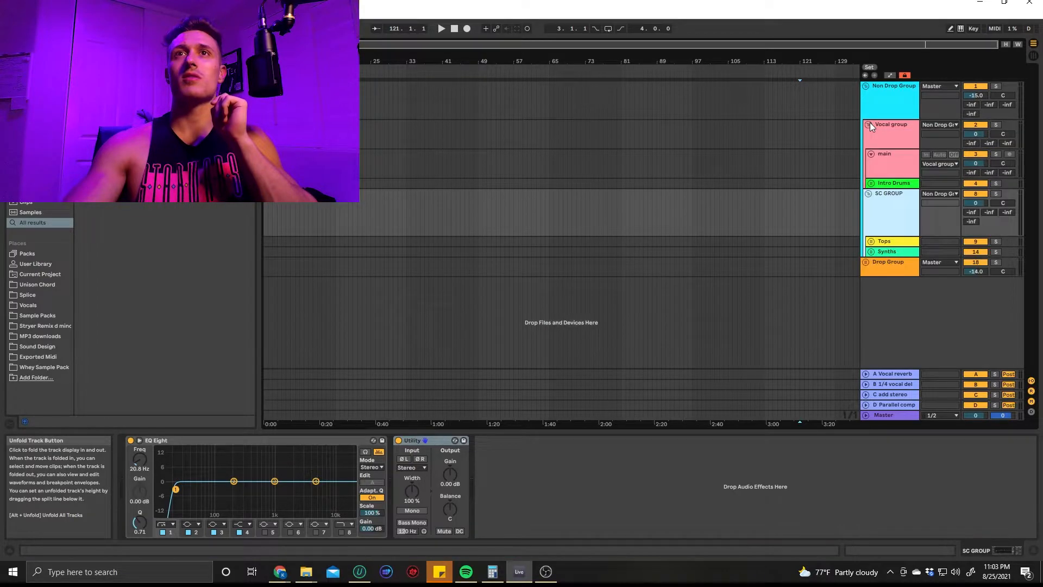
# Move the Intro Drums group above the Vocal group and restore the previous track order
pyautogui.moveTo(896, 187); pyautogui.dragTo(891, 123)
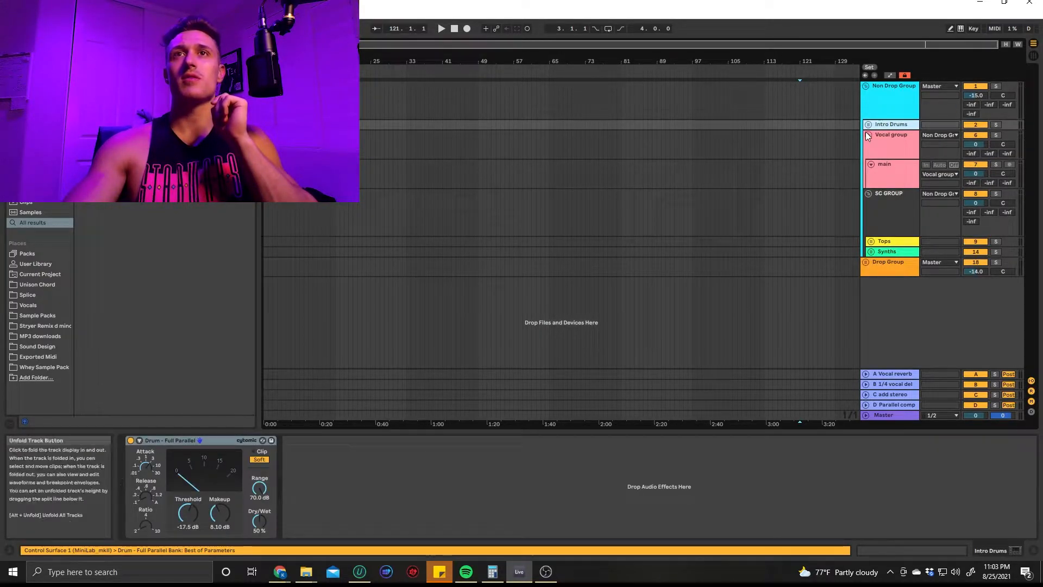
pyautogui.moveTo(890, 156); pyautogui.dragTo(893, 188)
# Examine the devices on the Vocal group and on the main vocal track inside it
pyautogui.click(894, 123)
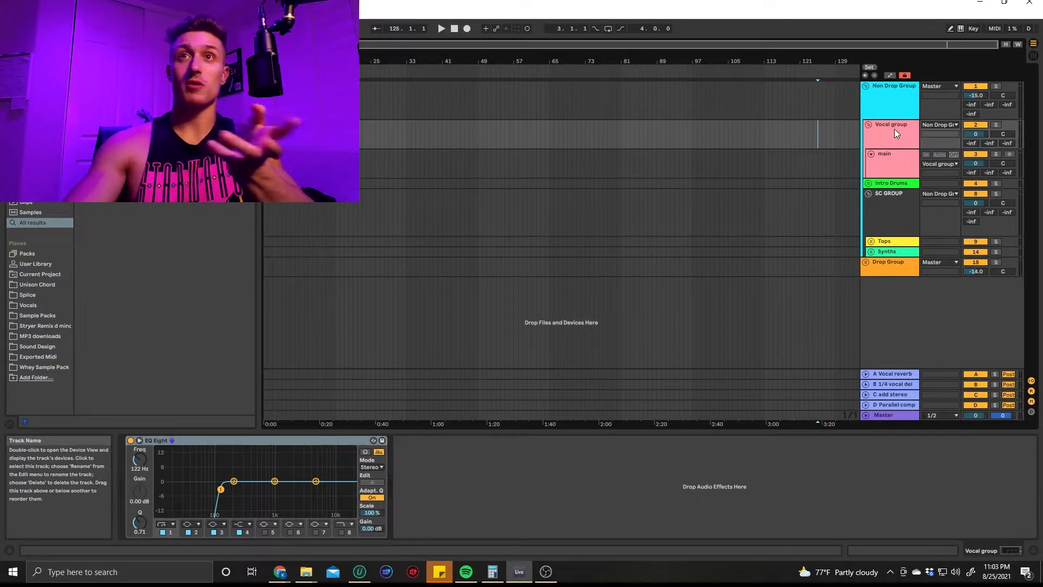
pyautogui.click(892, 166)
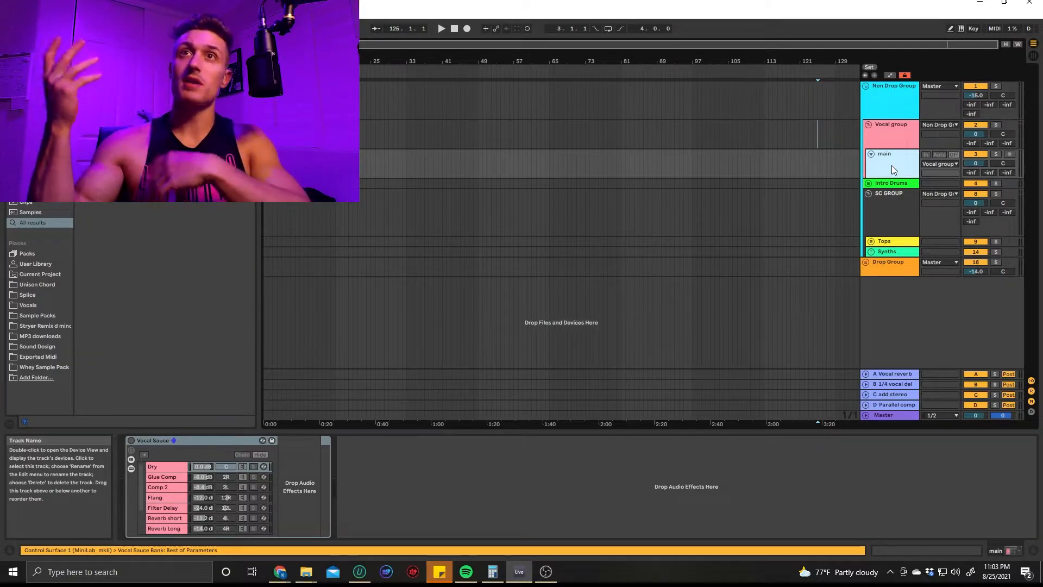
pyautogui.click(911, 132)
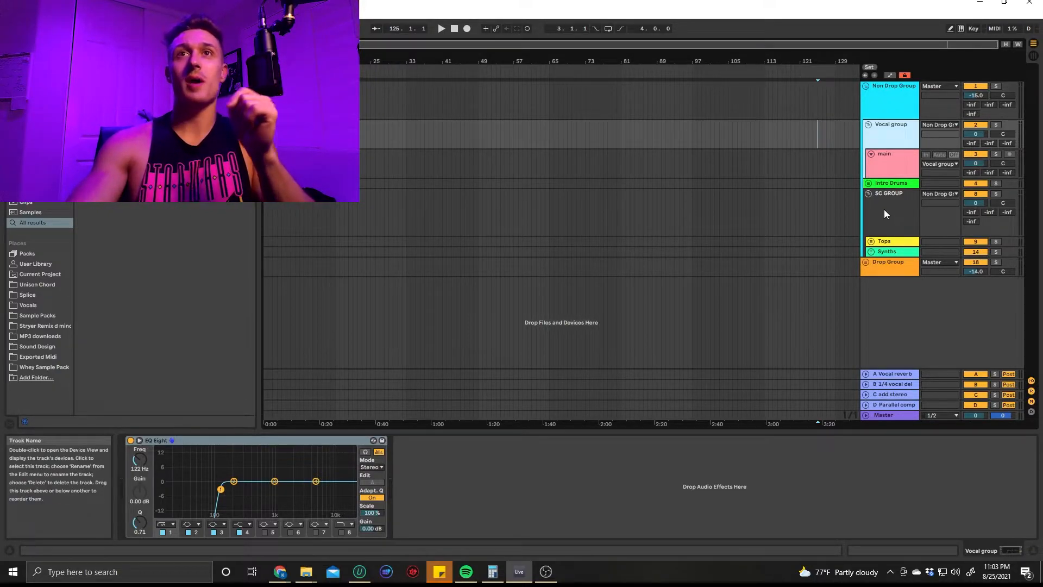
pyautogui.click(888, 162)
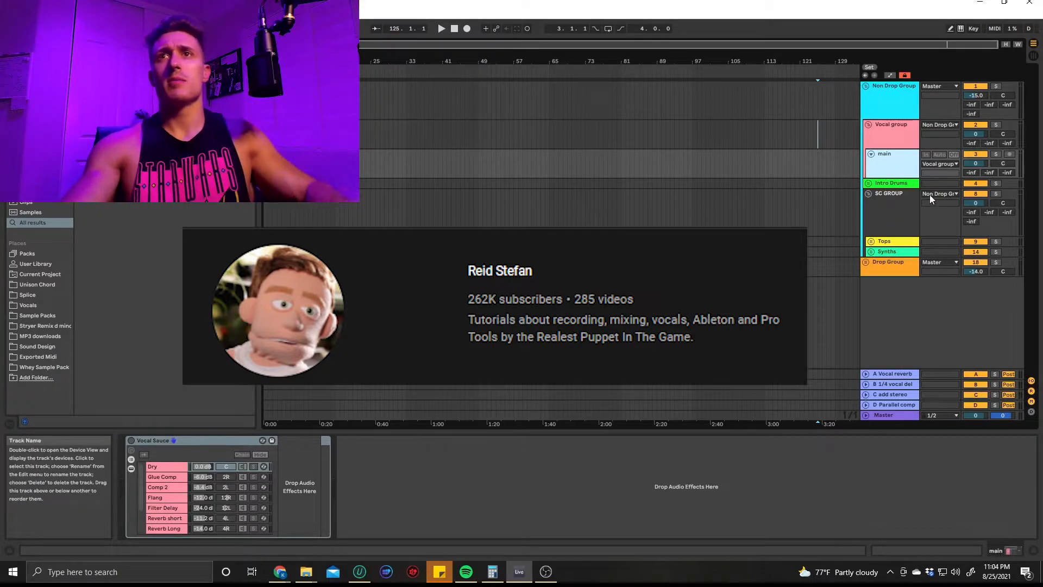
# Set the main vocal track's volume to -8.3 dB and audition its clip from bar 17
pyautogui.moveTo(970, 164); pyautogui.dragTo(972, 183)
pyautogui.scroll(5, 324, 166)
pyautogui.click(390, 165)
pyautogui.press('space')
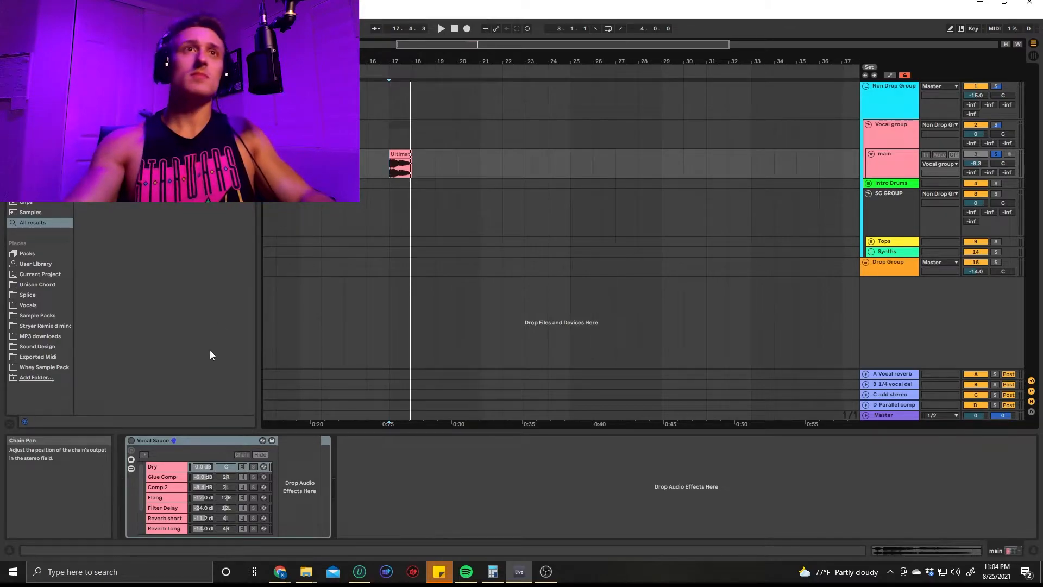
pyautogui.press('space')
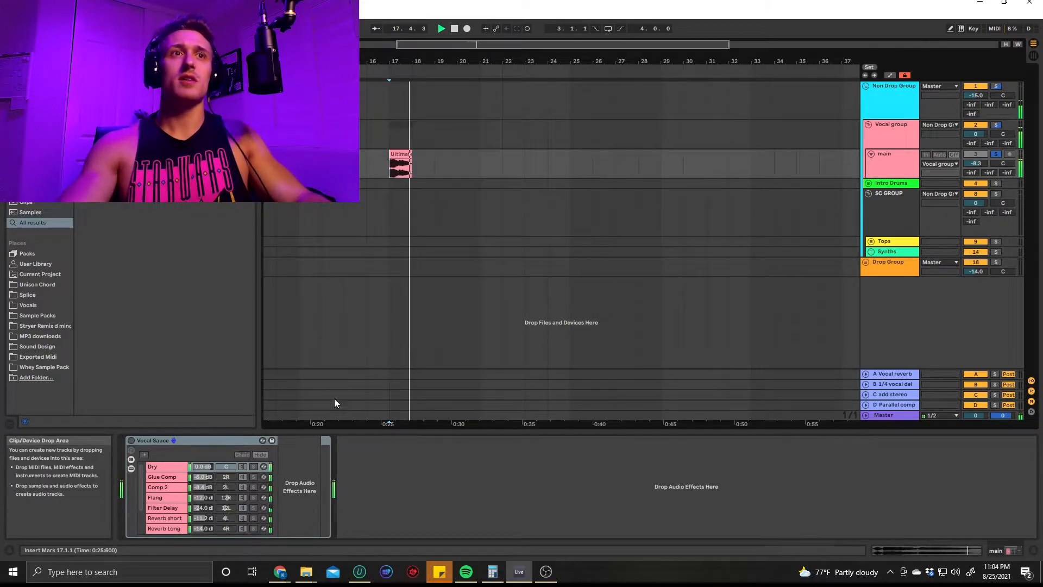
# Audition the vocal clip with the main track's Vocal Sauce rack enabled, and switch the rack off again
pyautogui.click(131, 441)
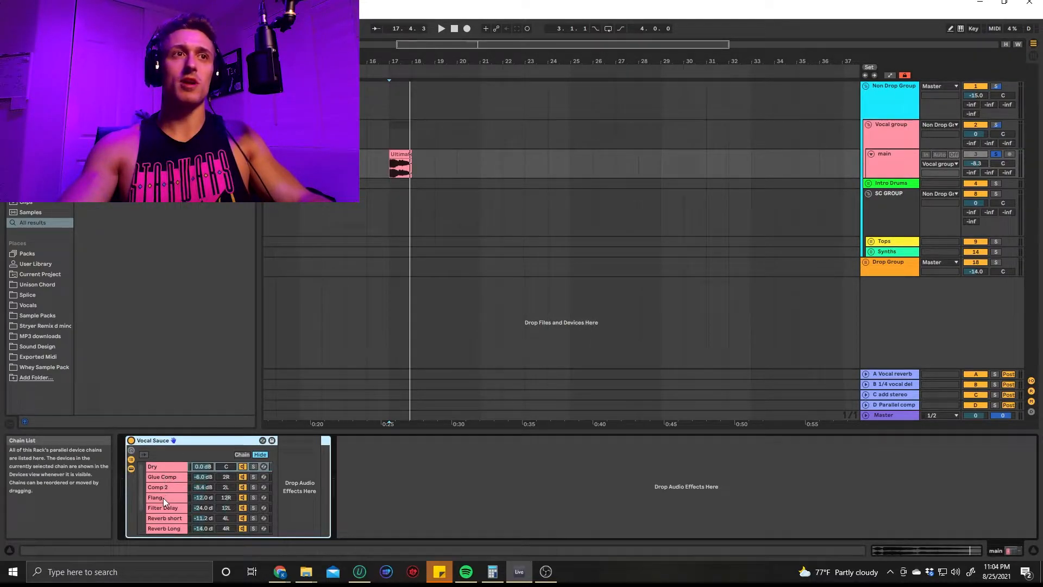
pyautogui.scroll(-3, 171, 522)
pyautogui.press('space')
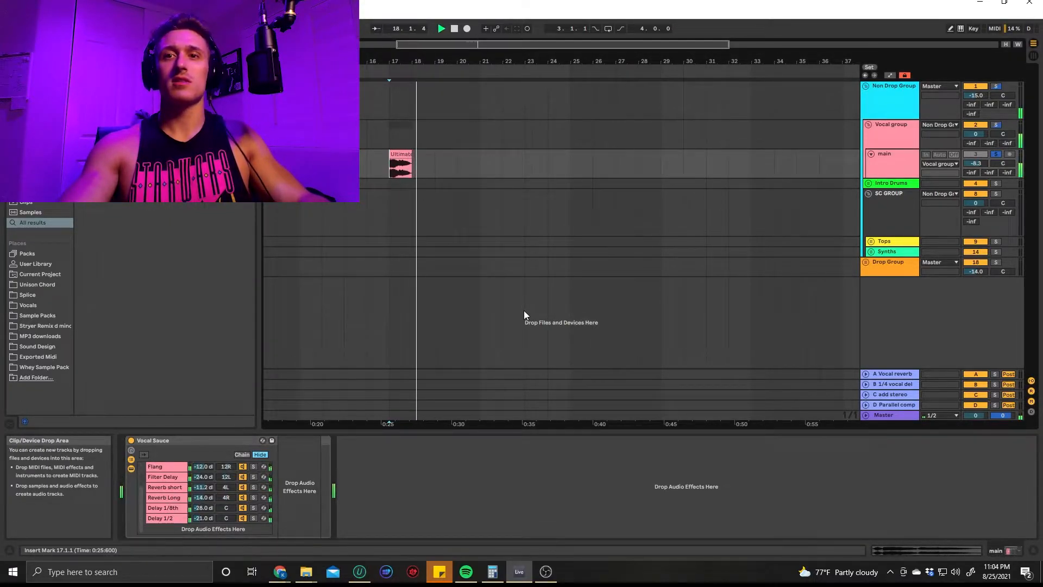
pyautogui.press('space')
pyautogui.press('space')
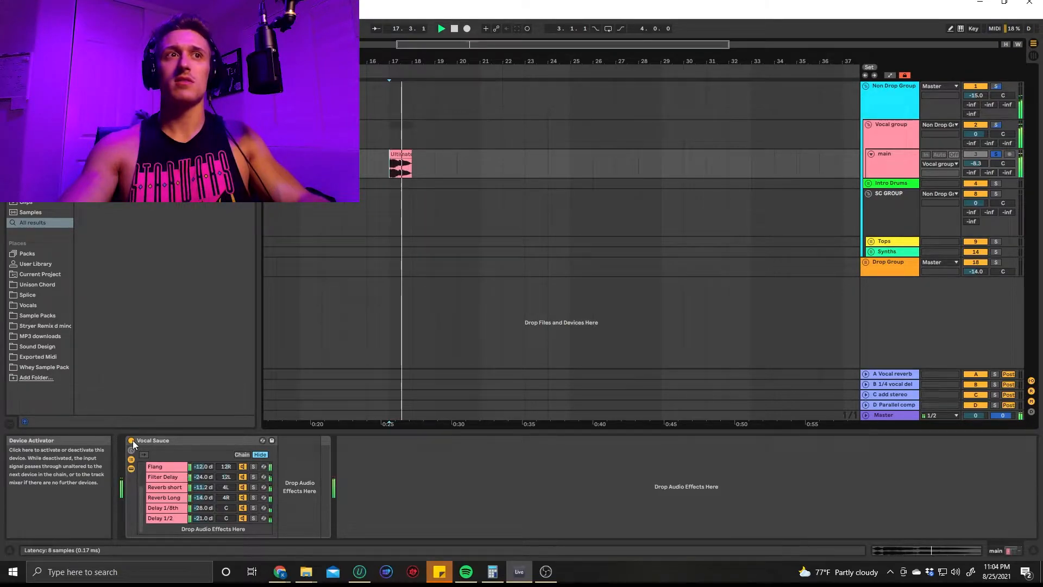
pyautogui.click(132, 440)
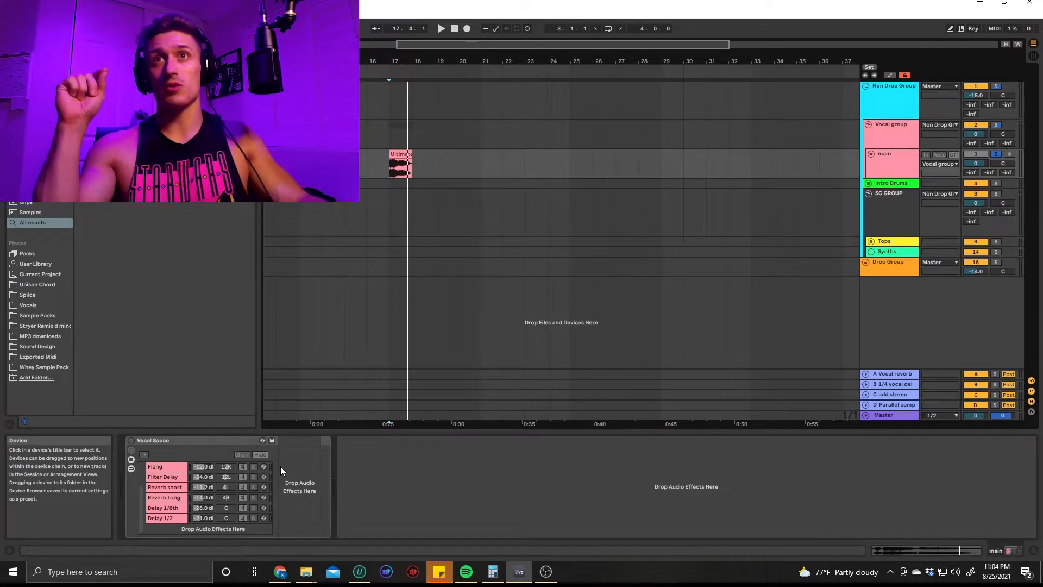
pyautogui.press('space')
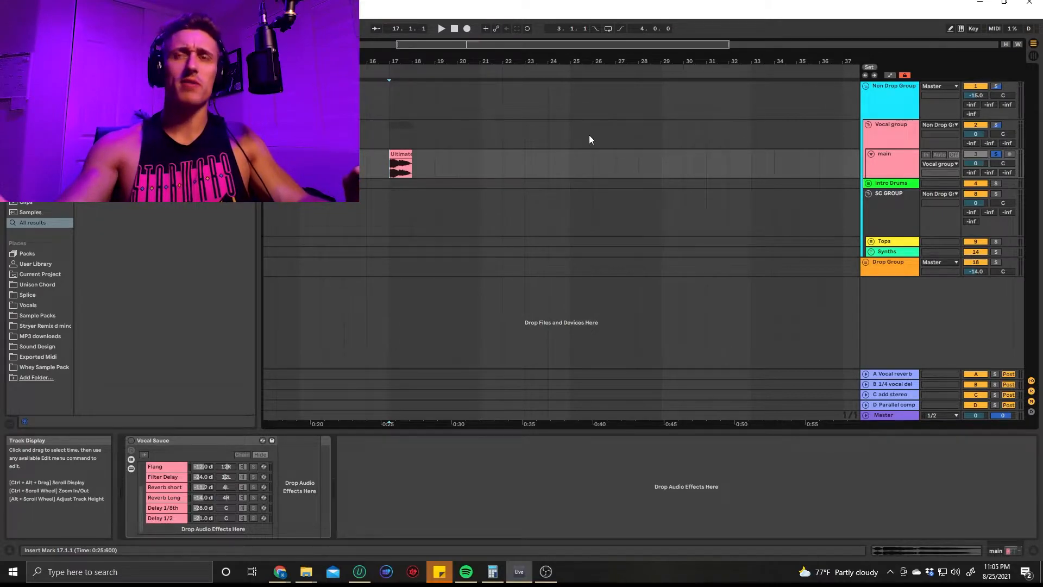
# Set the main track's send to the A Vocal reverb return to -12.5 dB and audition the return's sidechained reverb
pyautogui.click(909, 376)
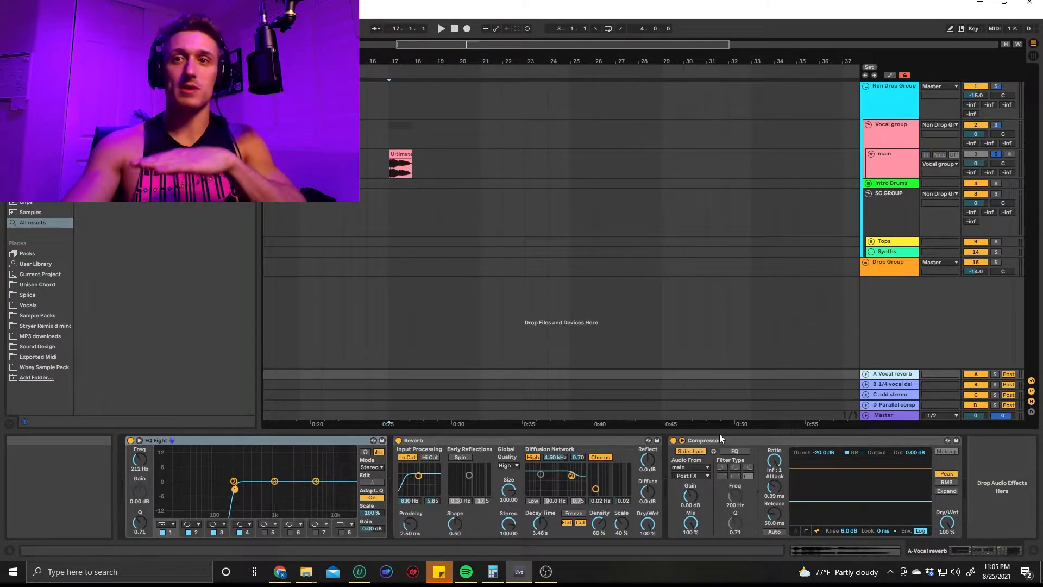
pyautogui.moveTo(971, 172); pyautogui.dragTo(971, 173)
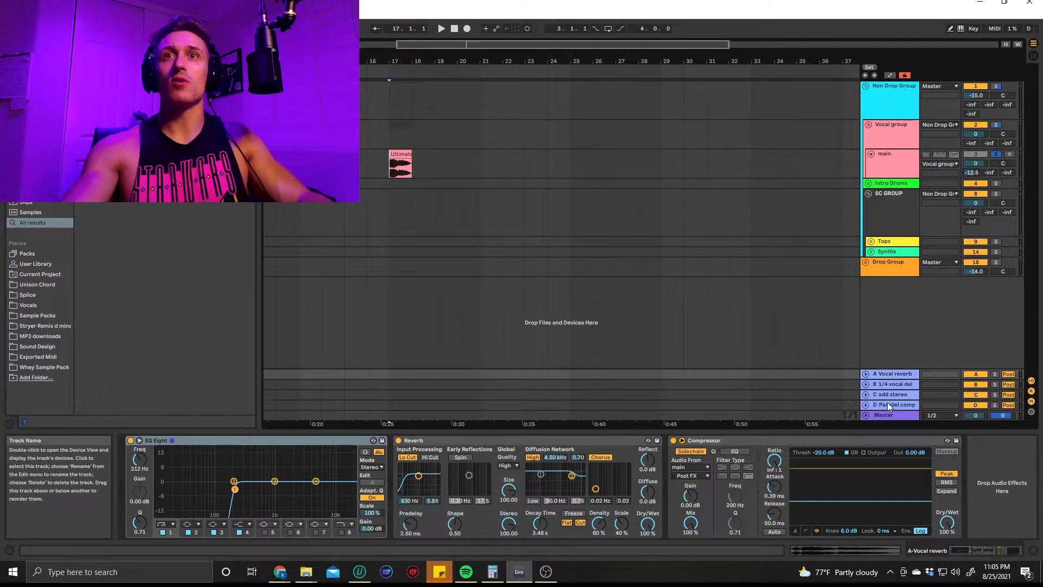
pyautogui.click(389, 168)
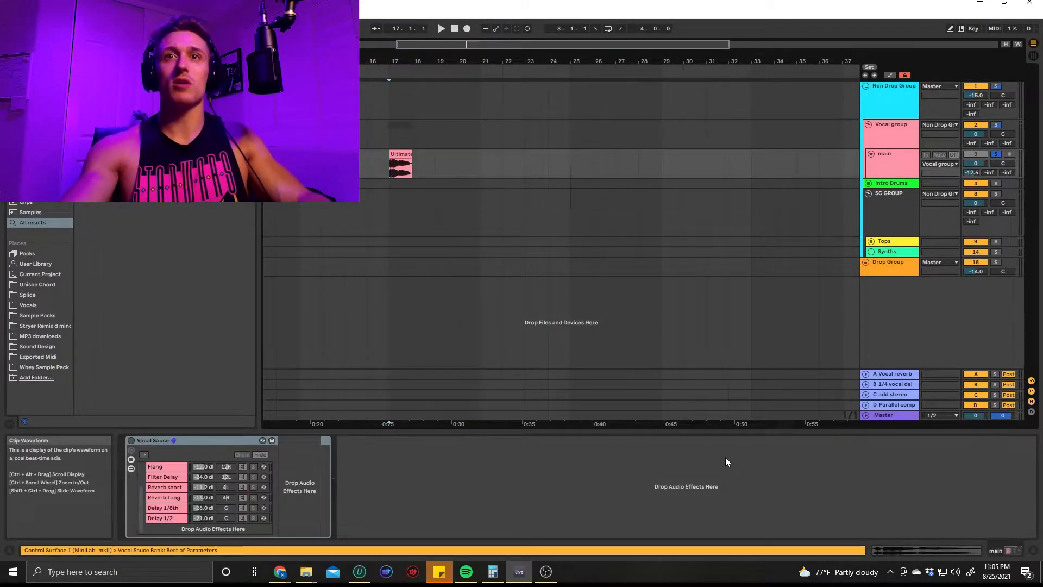
pyautogui.click(884, 374)
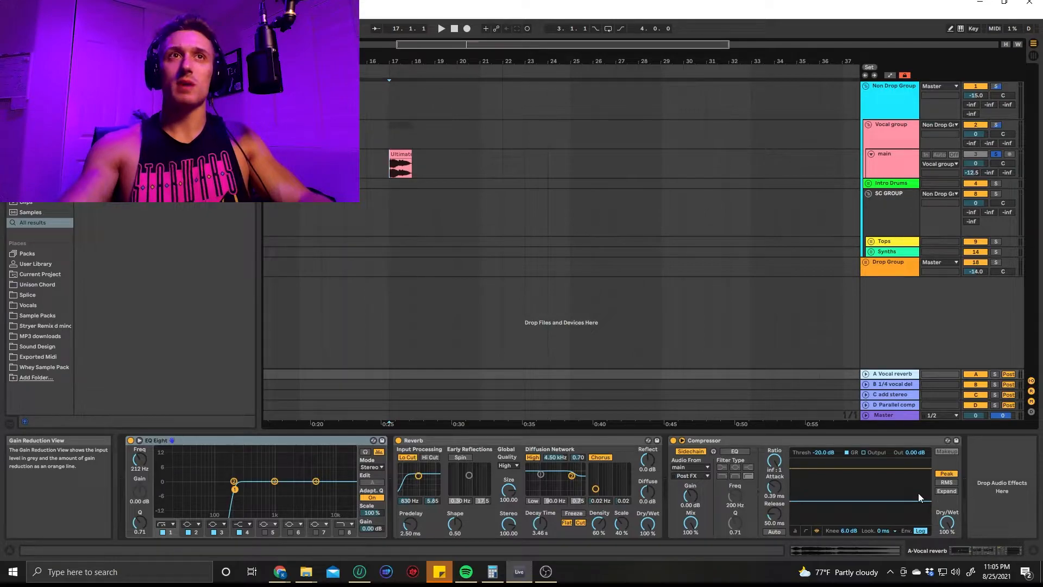
pyautogui.press('space')
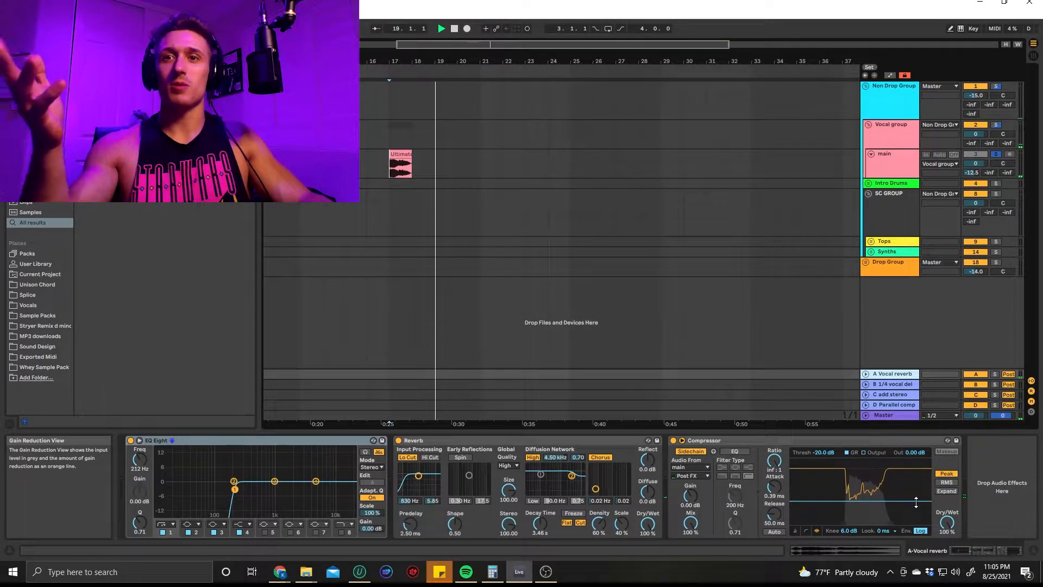
pyautogui.press('space')
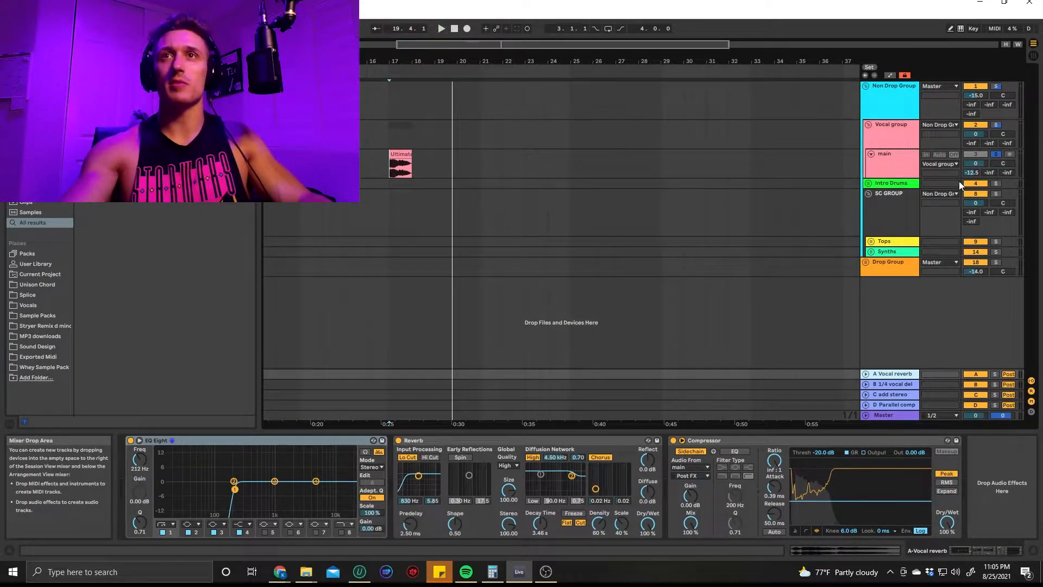
# Audition the vocal with its Vocal reverb send at 0 dB, and lower that send to about -11.6 dB
pyautogui.press('space')
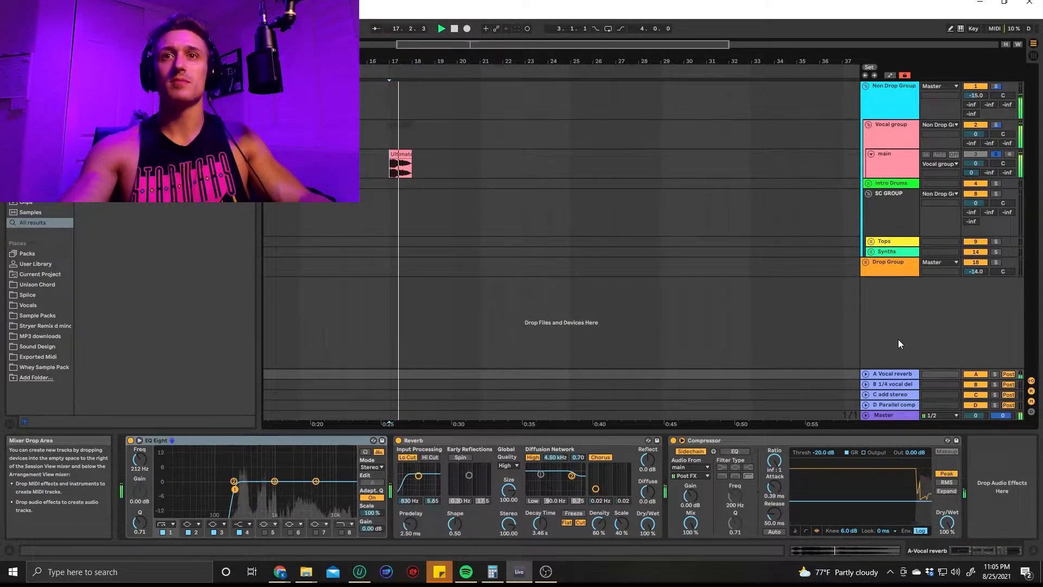
pyautogui.press('space')
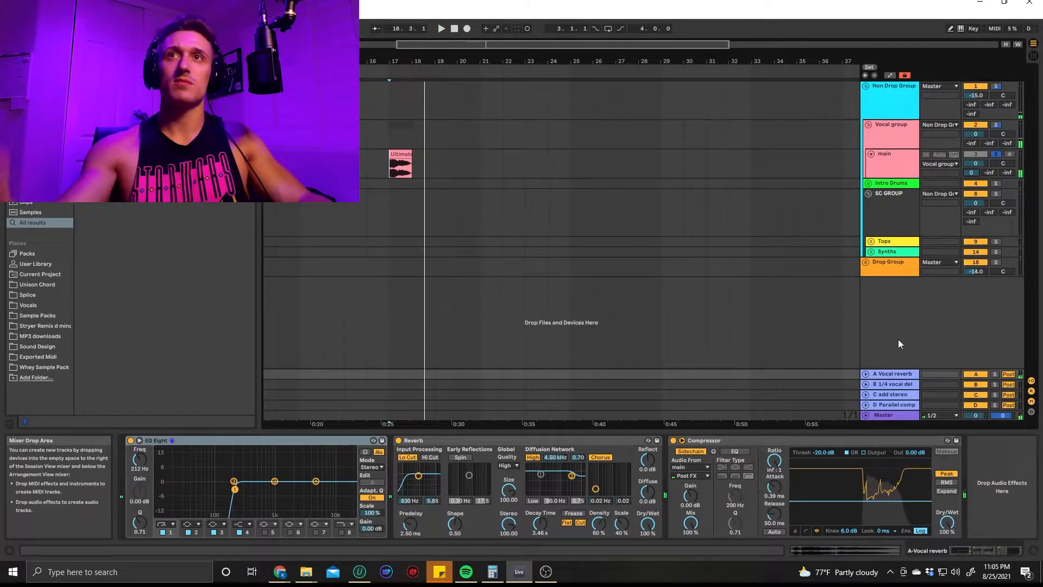
pyautogui.moveTo(971, 172); pyautogui.dragTo(971, 188)
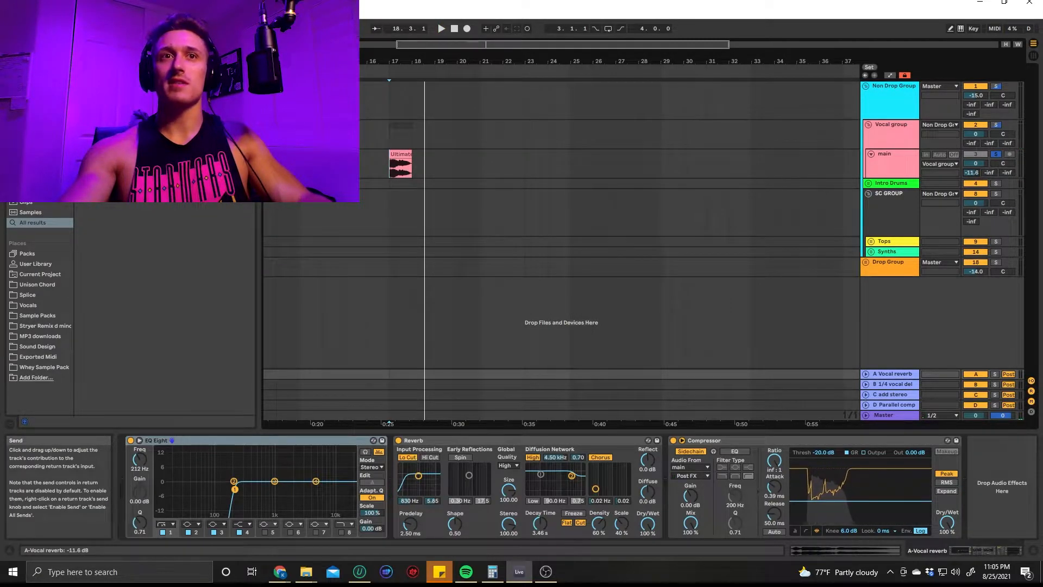
# Reset the main track's Vocal reverb send to -inf, set its 1/4 vocal delay send to -12.8 dB, and audition the clip
pyautogui.click(884, 386)
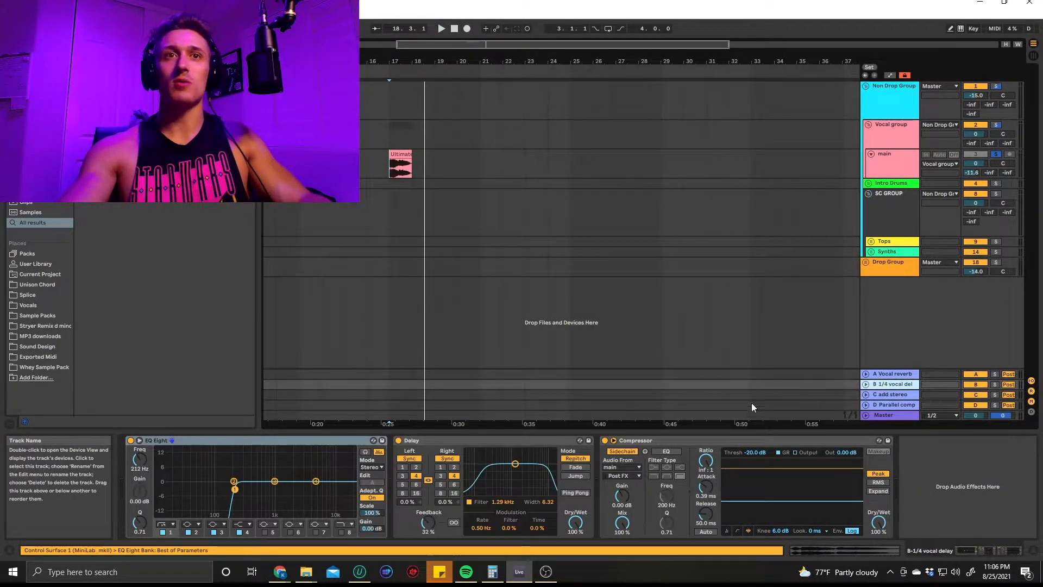
pyautogui.doubleClick(972, 172)
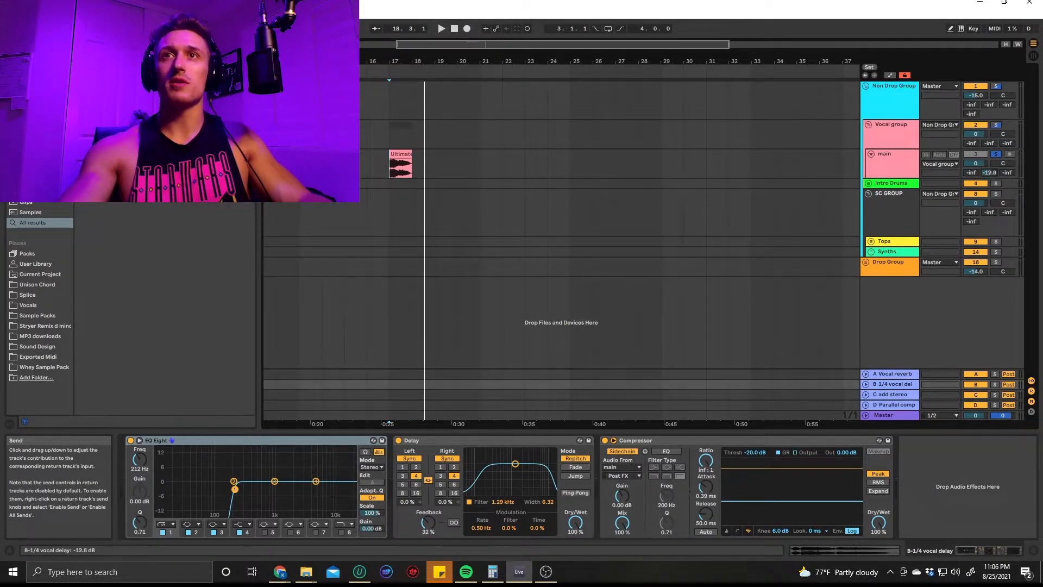
pyautogui.press('space')
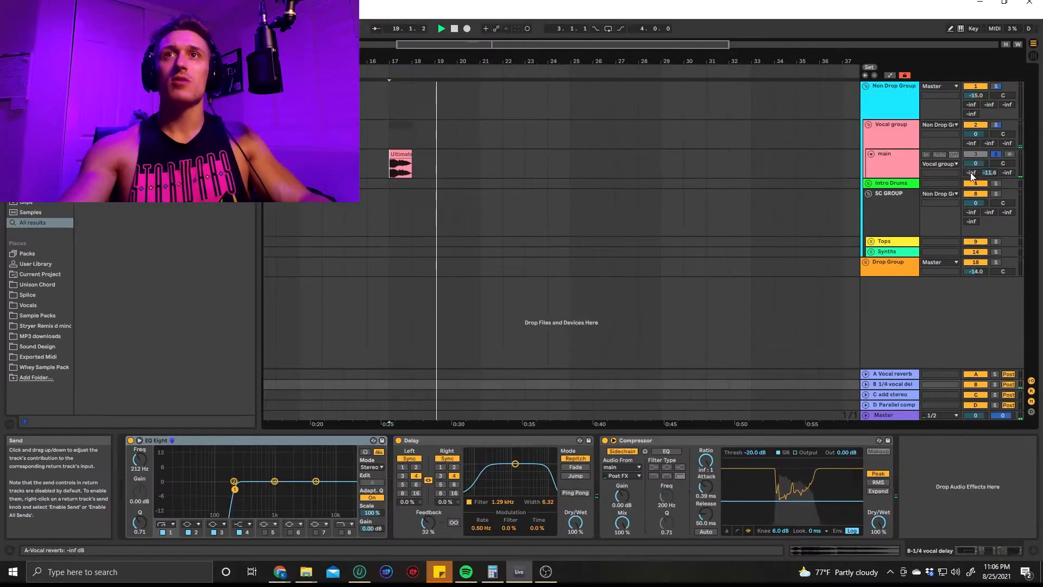
# Set the main track's Vocal reverb send to -18.2 dB and vocal delay send to -20.0 dB, and audition both together
pyautogui.moveTo(971, 174)
pyautogui.mouseDown()
pyautogui.moveTo(972, 150)
pyautogui.moveTo(989, 184)
pyautogui.mouseUp()
pyautogui.press('space')
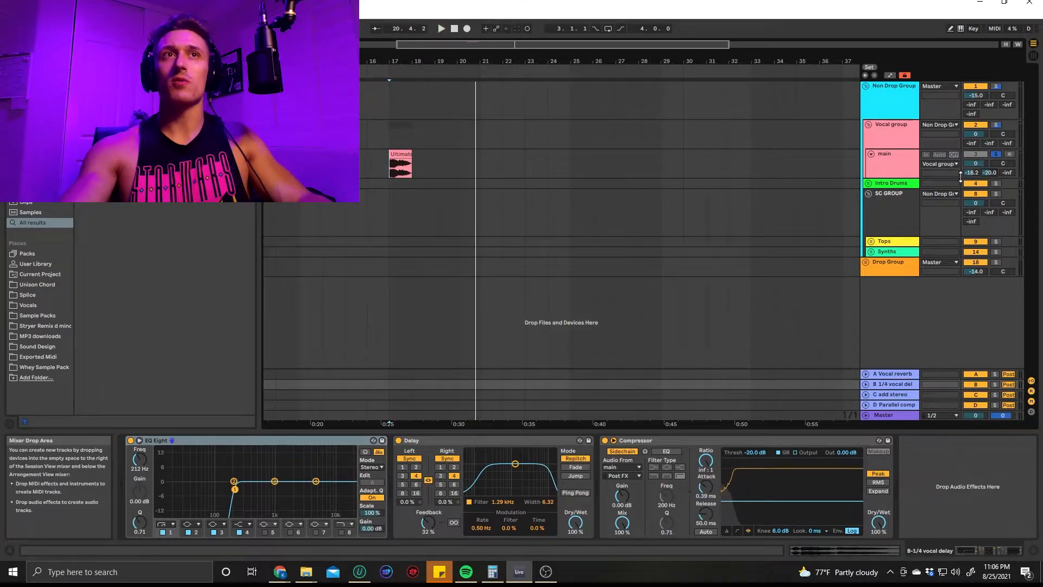
pyautogui.press('space')
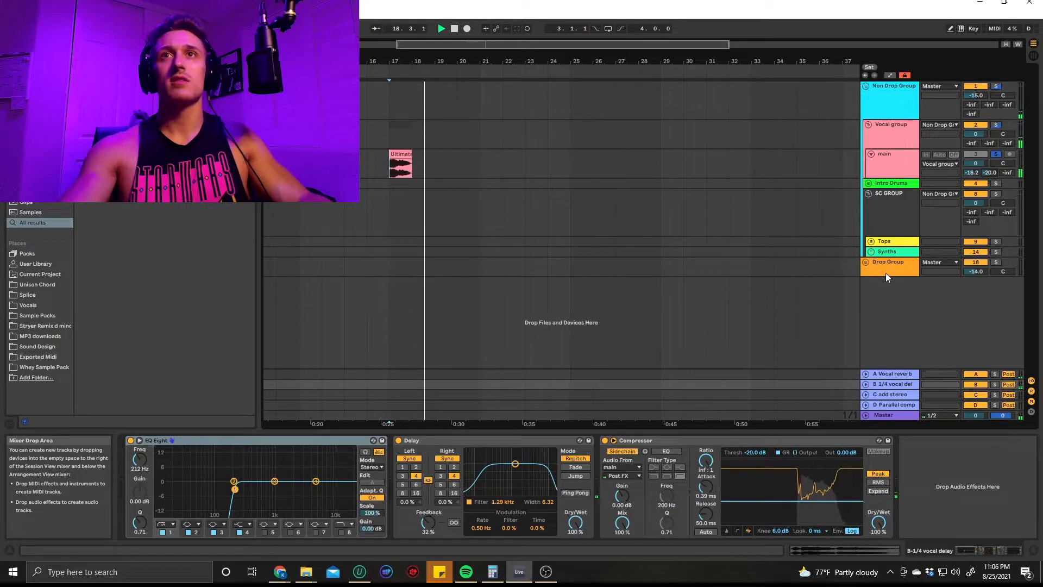
pyautogui.press('space')
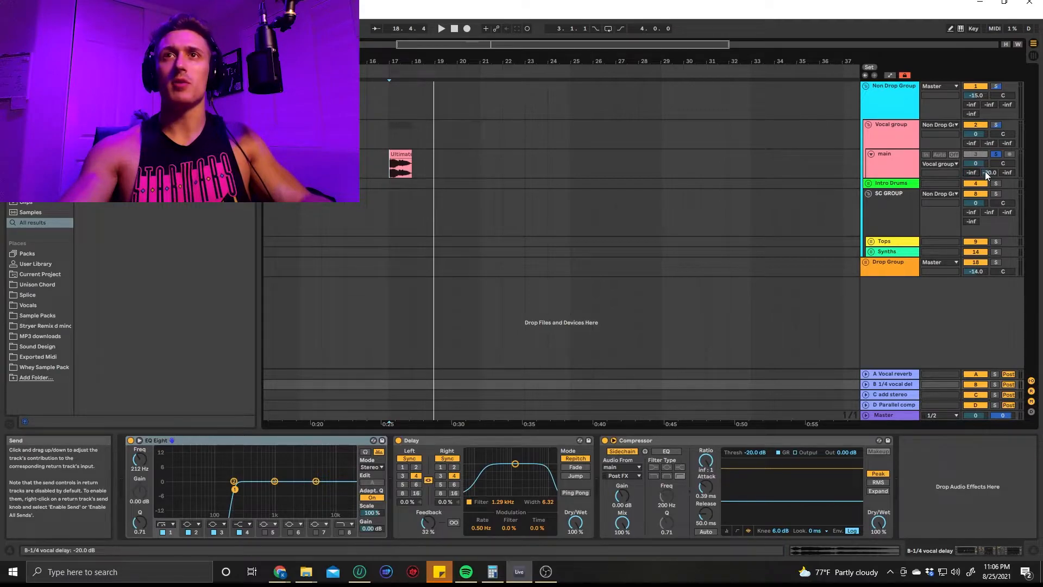
# Unfold the Intro Drums group and go through its Kick, Snare and xtra drum tracks
pyautogui.click(868, 183)
pyautogui.click(885, 157)
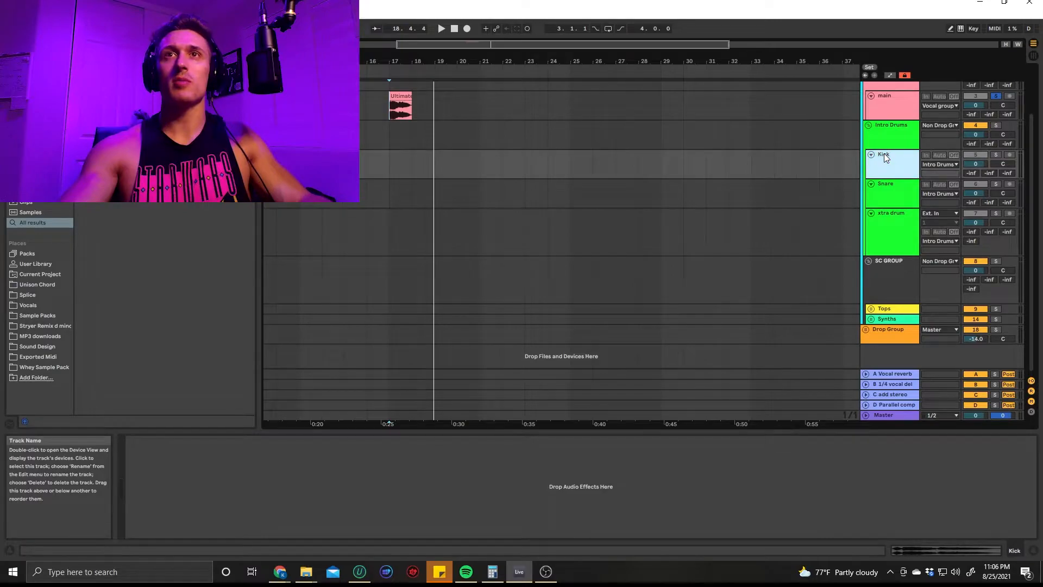
pyautogui.click(882, 195)
pyautogui.click(907, 237)
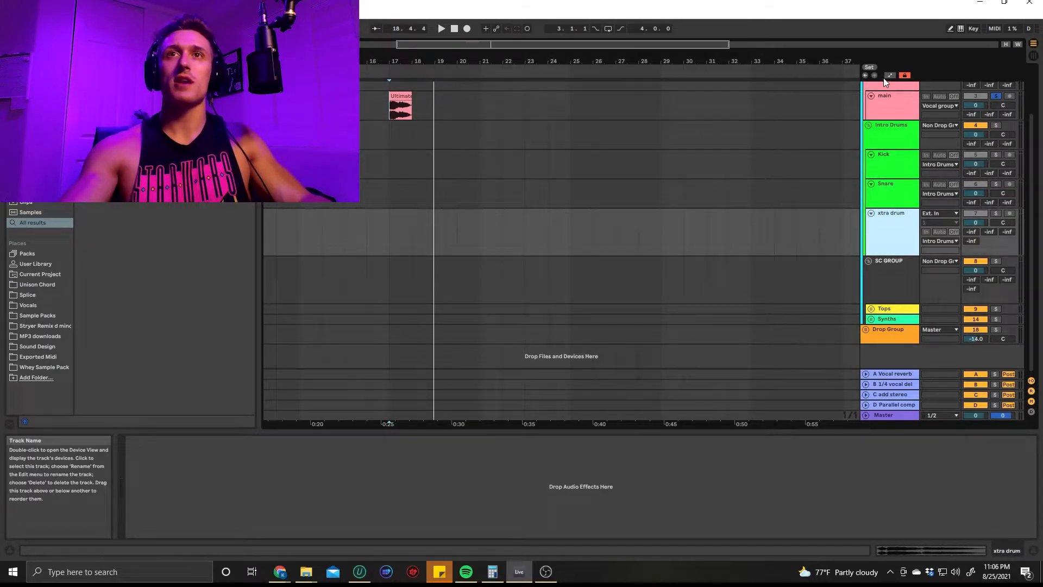
# Compare the Drum - Full Parallel compressor on the Intro Drums group with the one on the D Parallel comp return
pyautogui.click(887, 133)
pyautogui.doubleClick(887, 133)
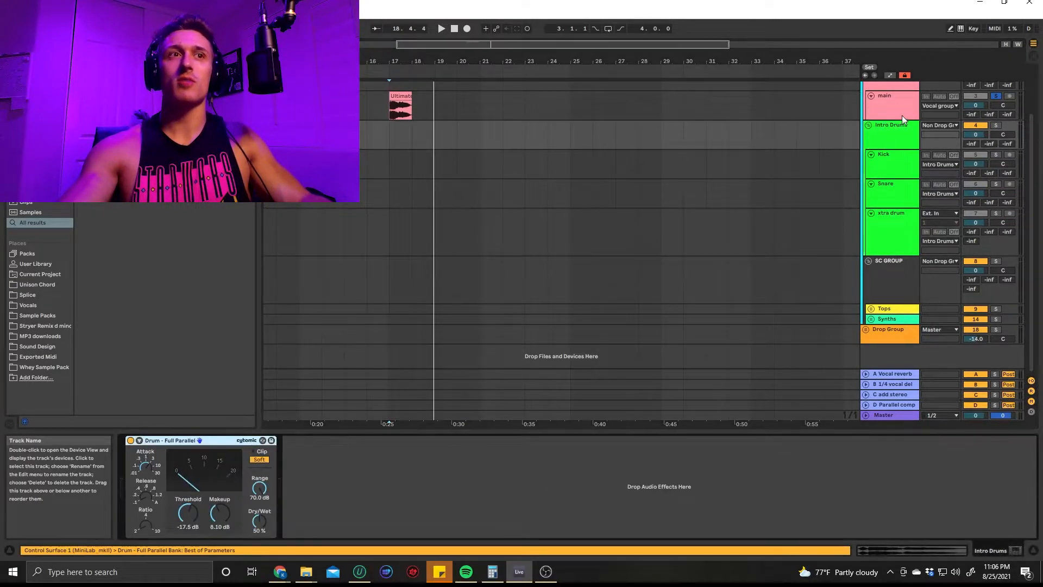
pyautogui.click(896, 406)
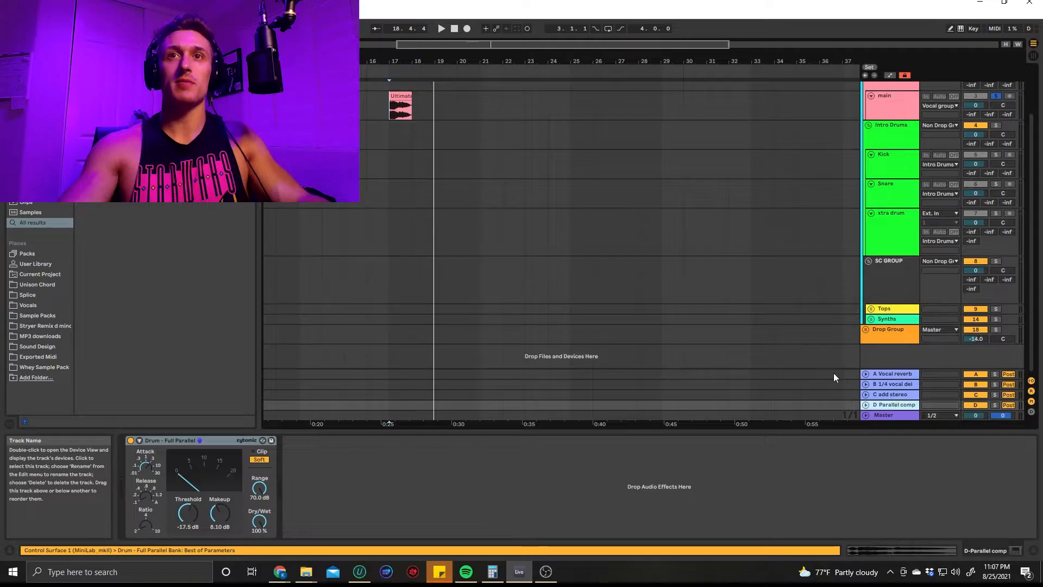
# Set the Kick track's send to the D Parallel comp return to 0 dB
pyautogui.scroll(2, 941, 178)
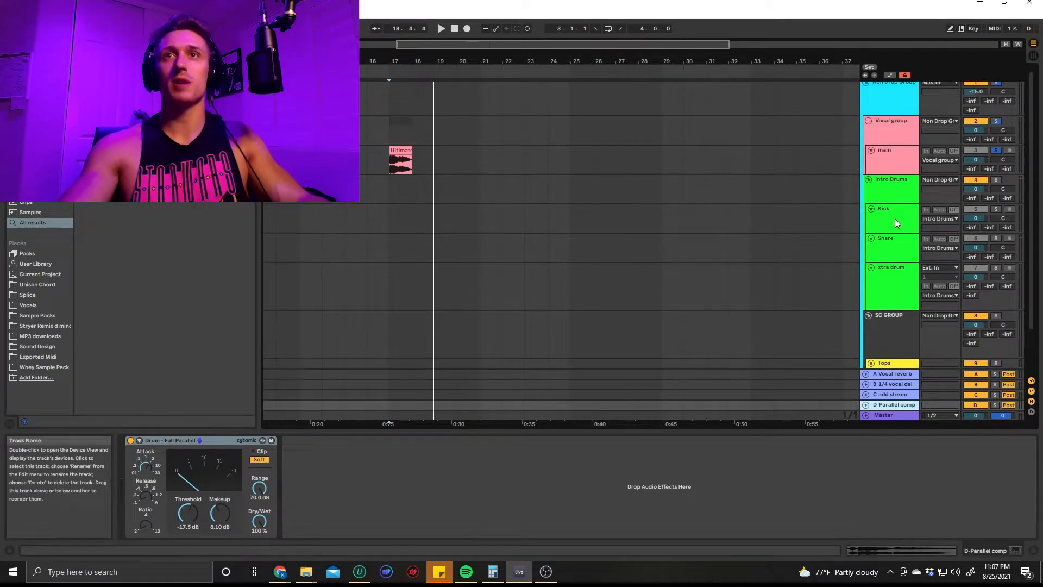
pyautogui.click(895, 218)
pyautogui.moveTo(1007, 232); pyautogui.dragTo(1007, 251)
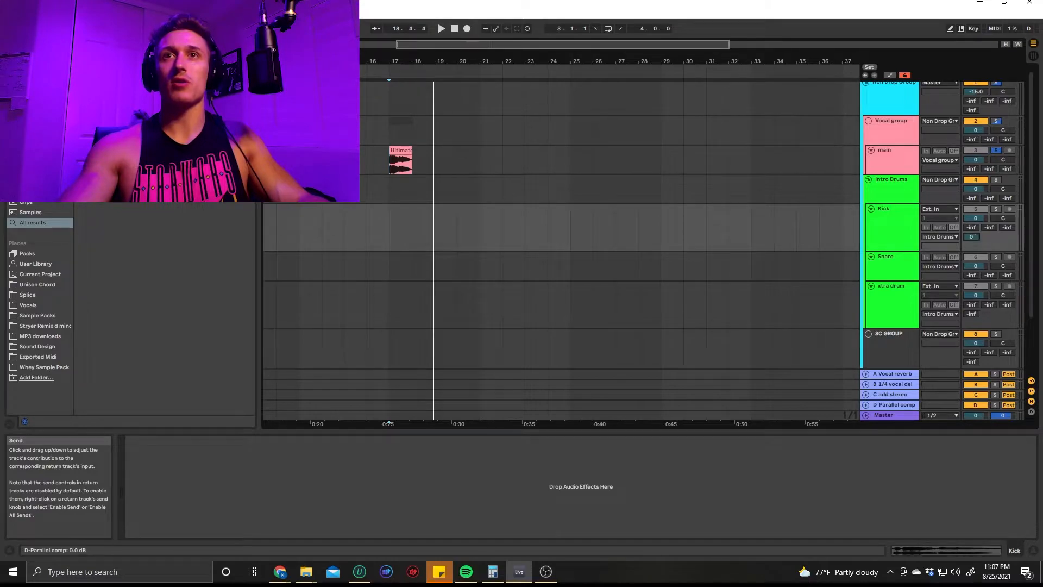
# Review the compressor on the Intro Drums group and fold the group
pyautogui.scroll(-1, 875, 162)
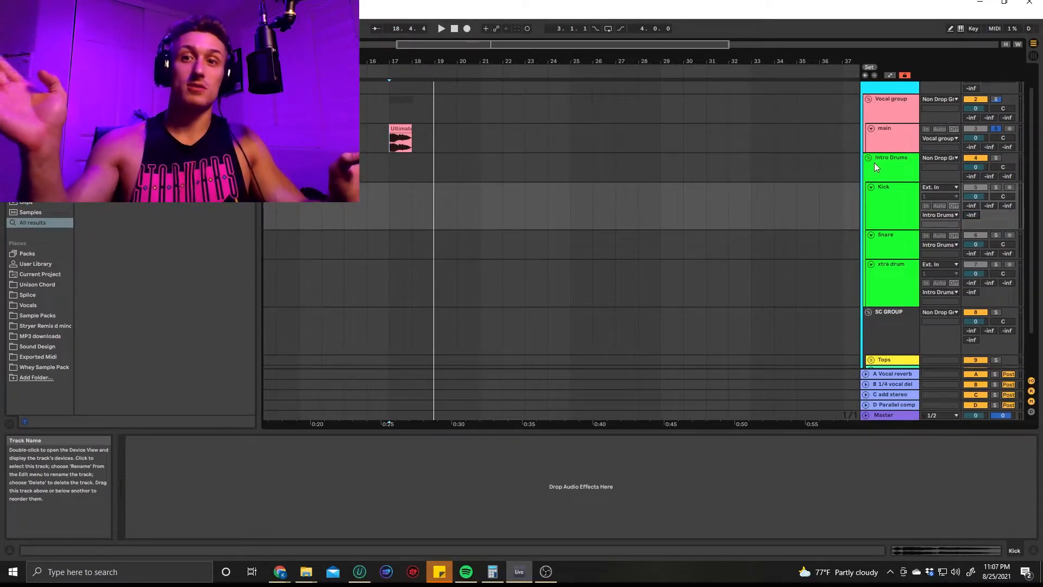
pyautogui.click(875, 162)
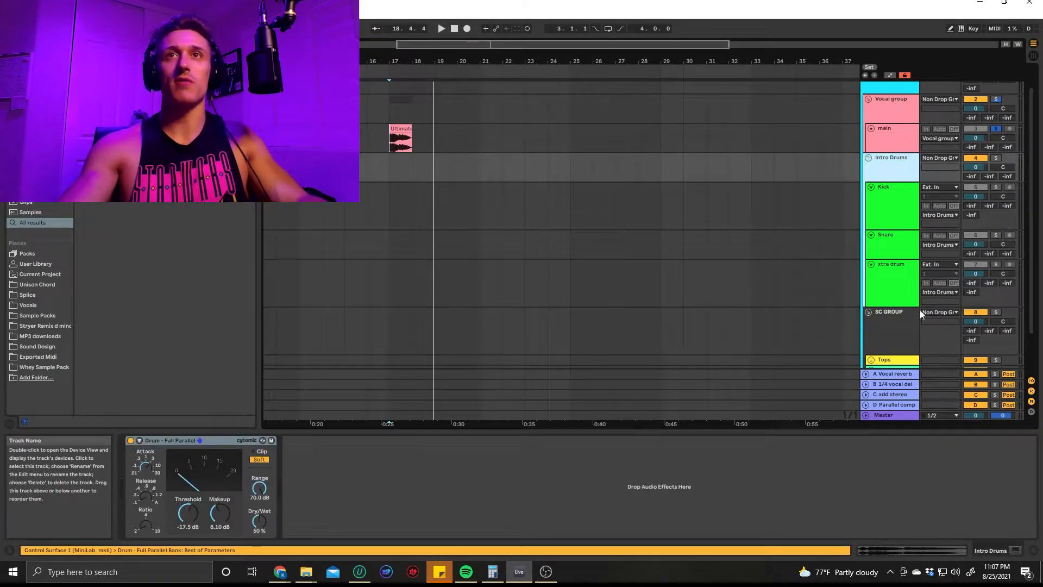
pyautogui.click(868, 158)
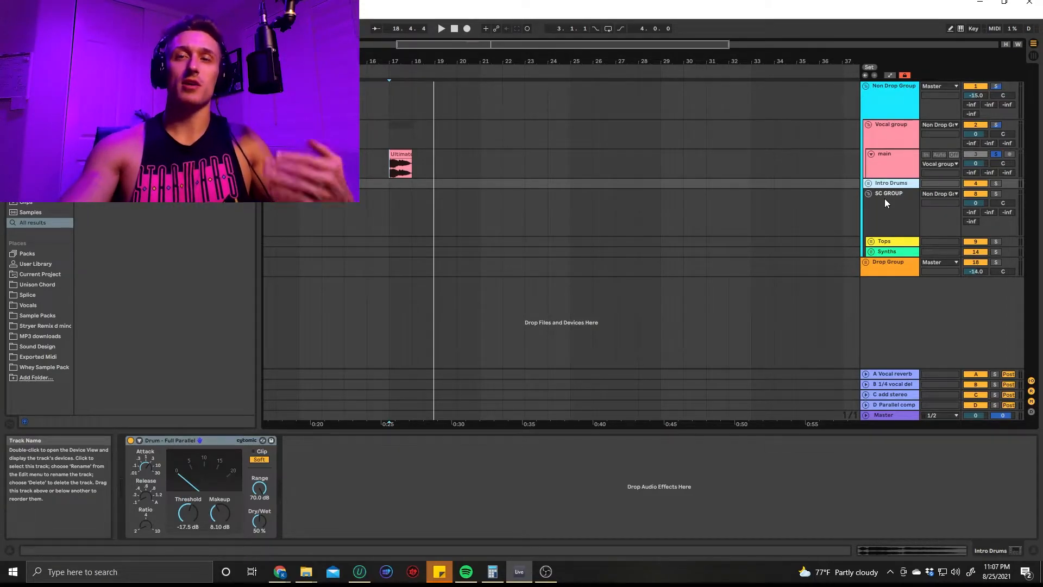
# Show the SC GROUP's EQ Eight and Utility devices, and unfold the Tops group inside it
pyautogui.click(883, 214)
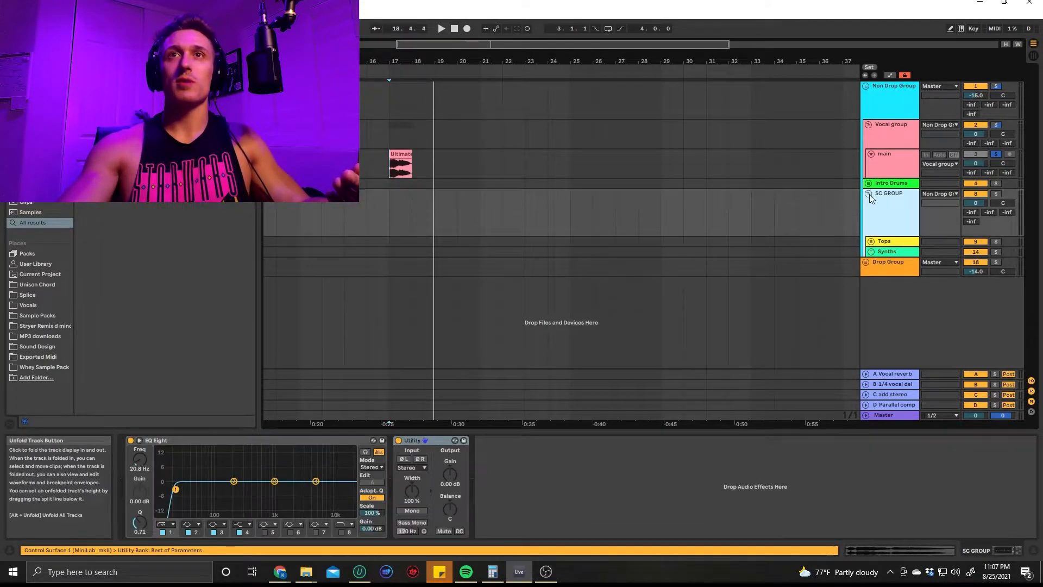
pyautogui.click(869, 194)
pyautogui.click(868, 195)
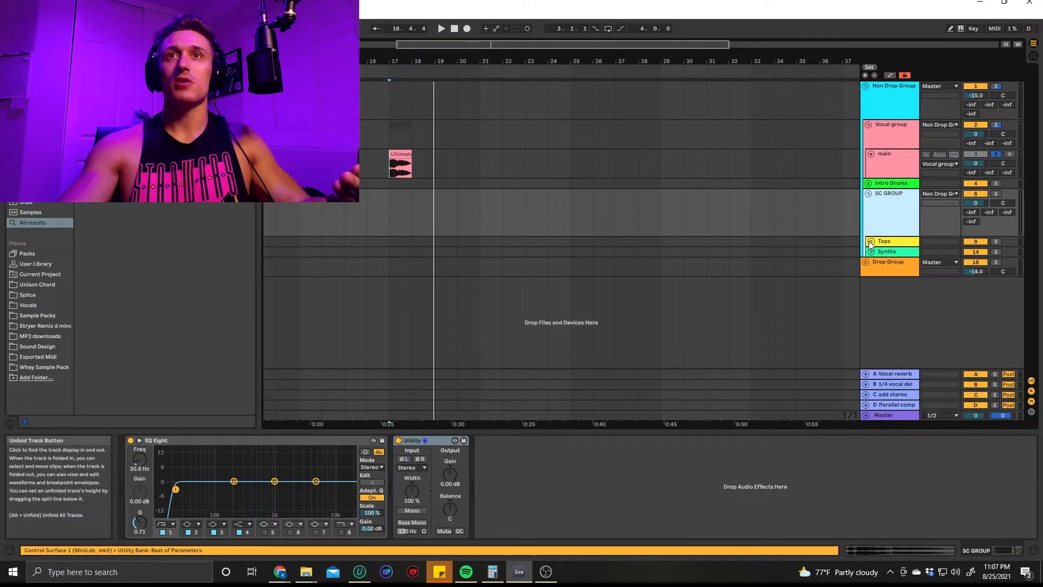
pyautogui.click(870, 242)
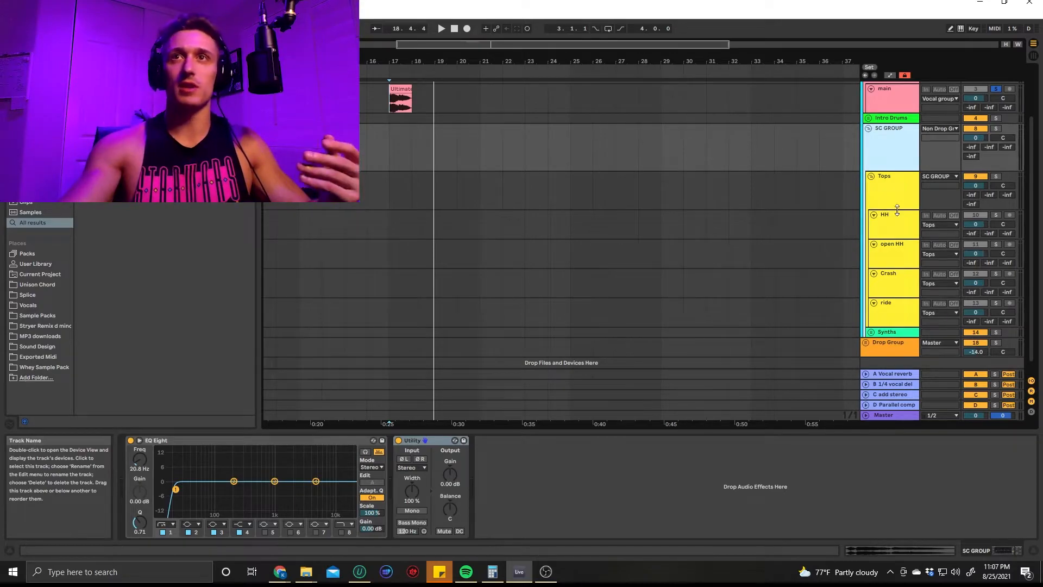
# Set the low-cut filter in the Tops group's EQ Eight to about 352 Hz with a Q of 0.66
pyautogui.click(900, 184)
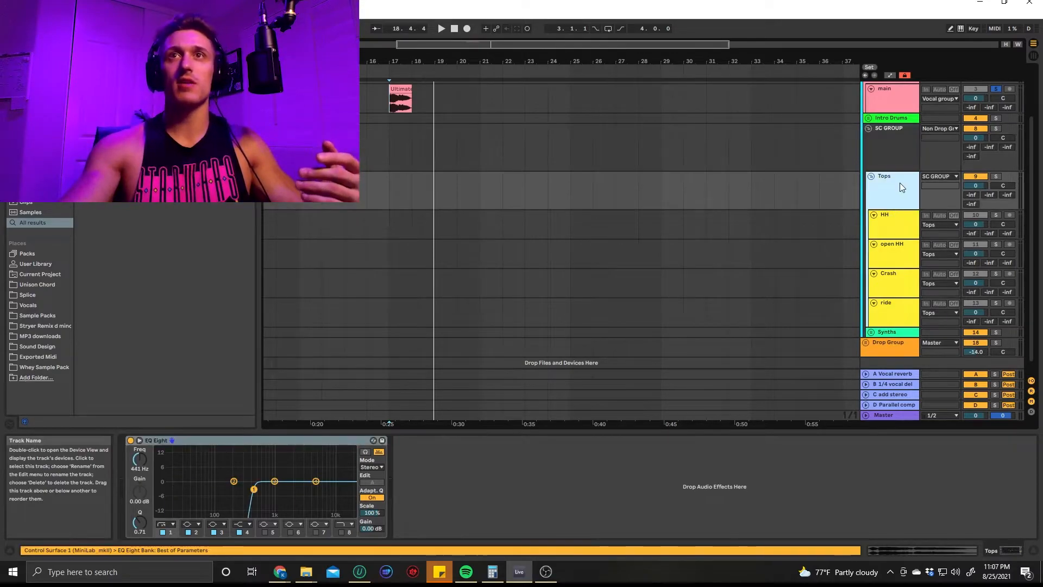
pyautogui.click(254, 490)
pyautogui.moveTo(254, 490); pyautogui.dragTo(252, 490)
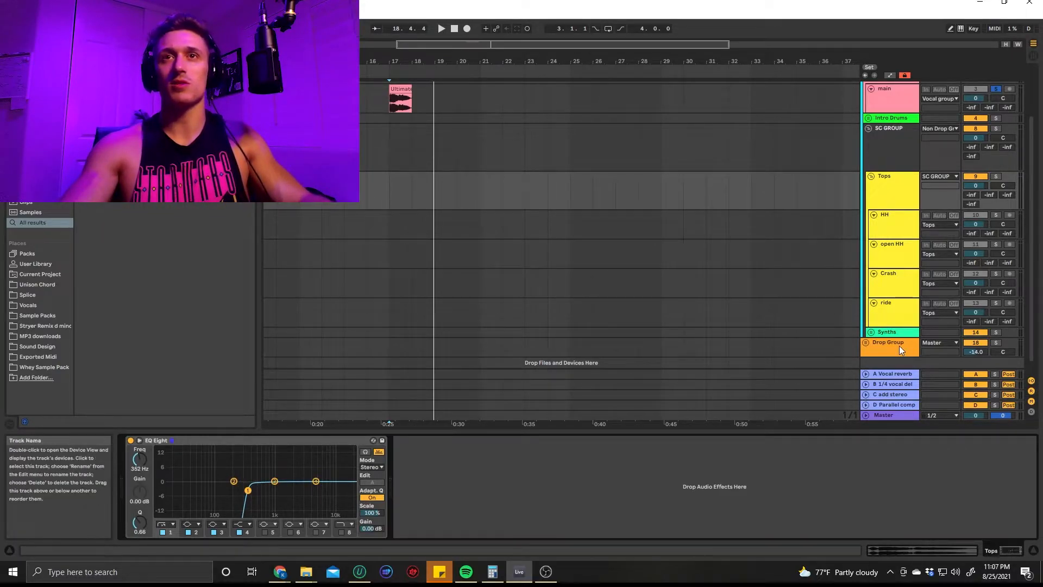
# Unfold the Synths group and go through Synth 1, Synth 2 and the SUB track with its Hip-Hop Sub Bass rack
pyautogui.click(870, 332)
pyautogui.scroll(-1, 886, 226)
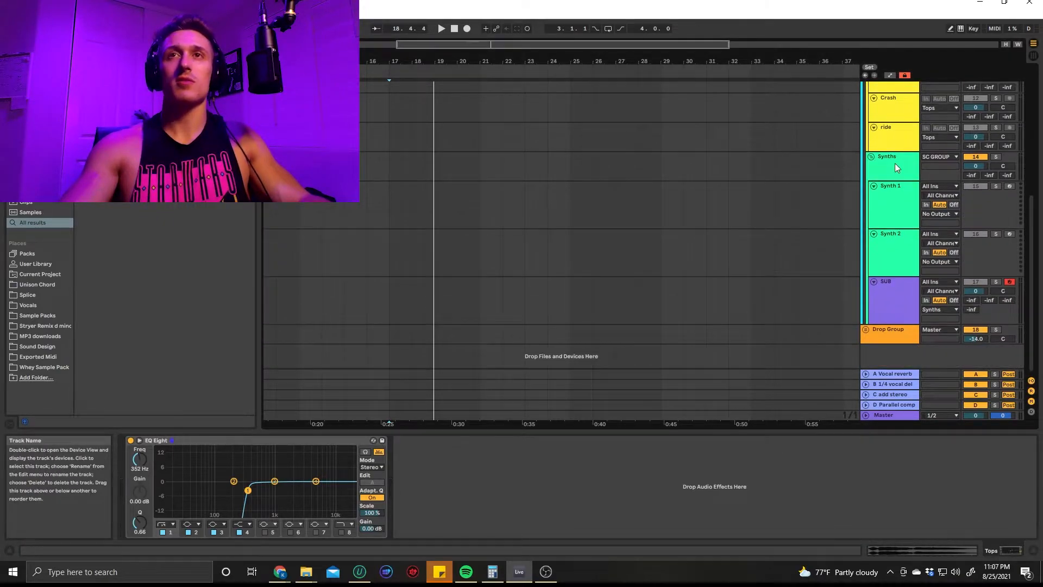
pyautogui.click(898, 203)
pyautogui.click(889, 245)
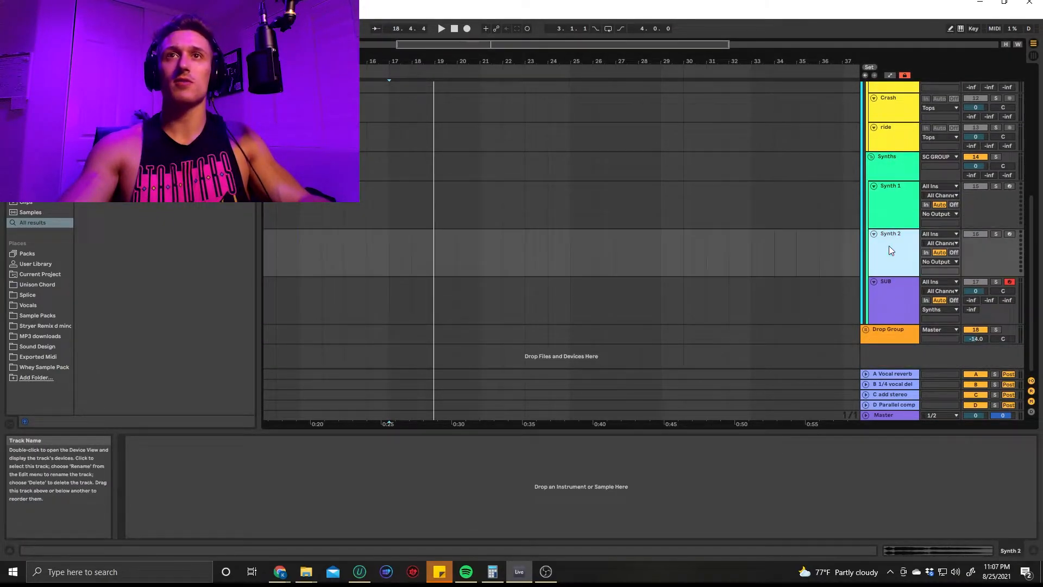
pyautogui.click(894, 293)
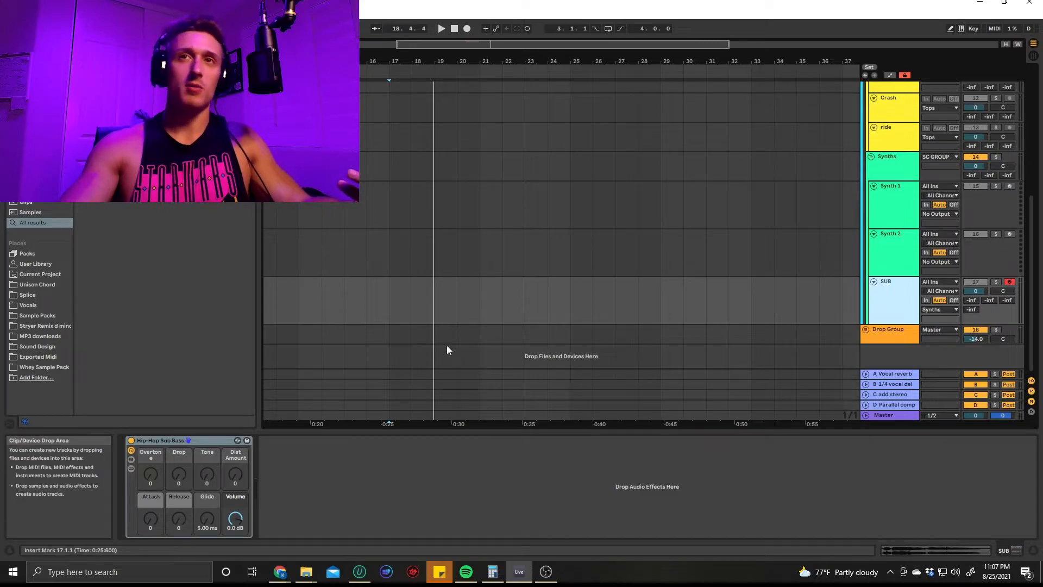
pyautogui.click(566, 482)
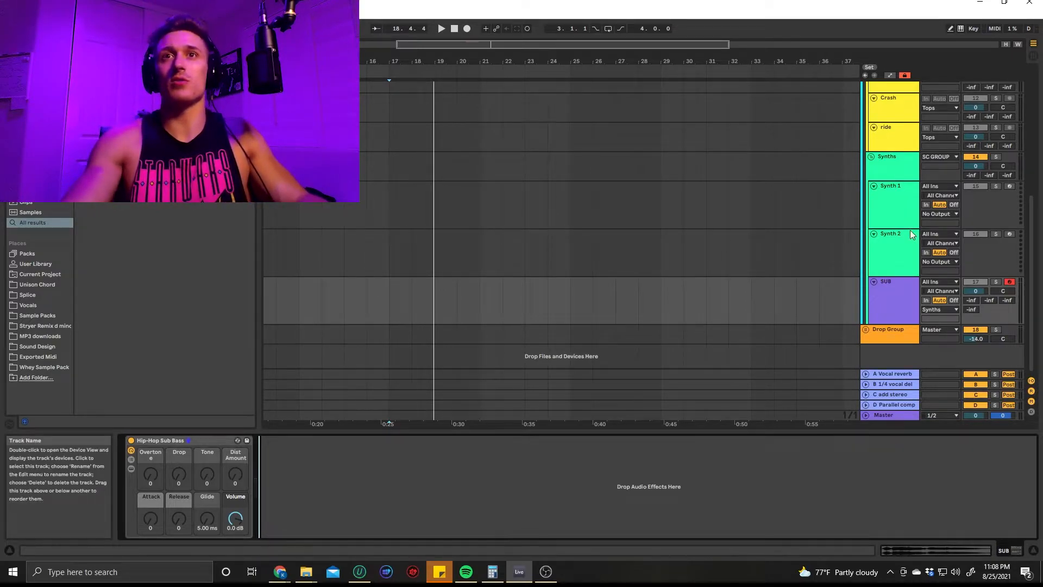
# Examine the SC GROUP's EQ Eight and Utility devices used for sidechaining
pyautogui.scroll(5, 914, 217)
pyautogui.scroll(3, 914, 218)
pyautogui.click(876, 145)
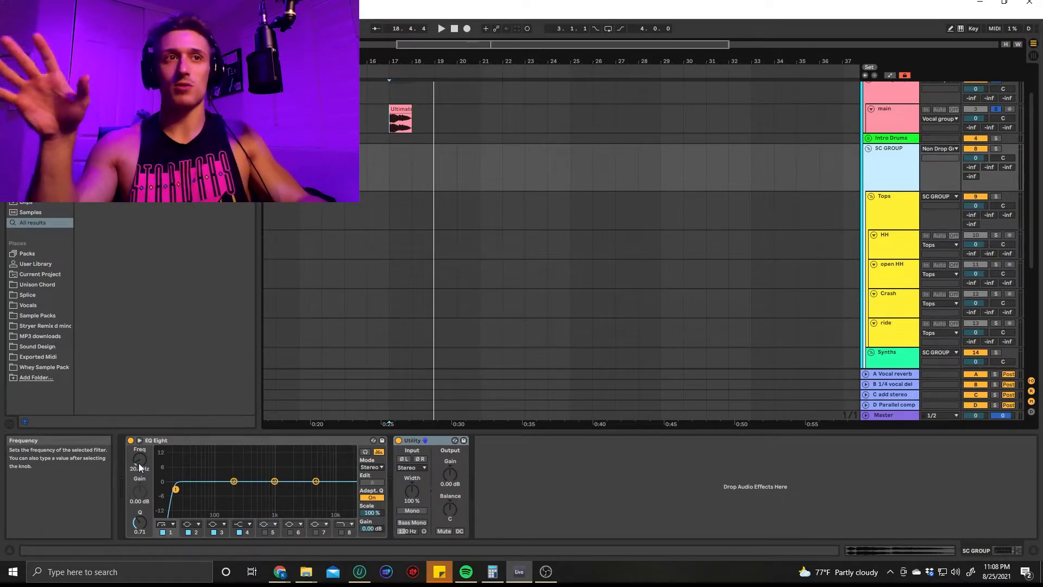
pyautogui.press('a')
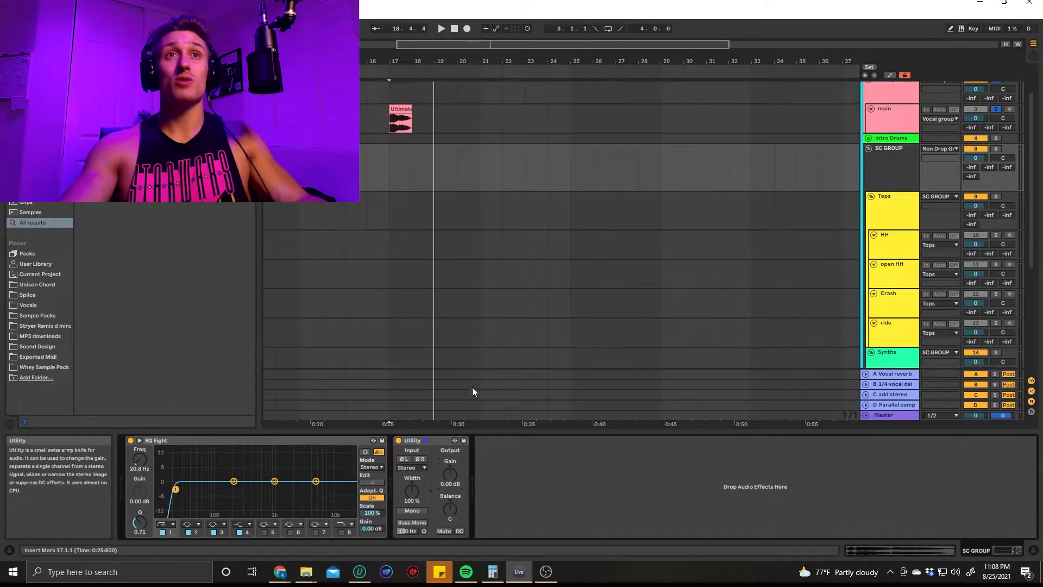
pyautogui.scroll(5, 452, 185)
pyautogui.press('a')
# Unfold the Intro Drums group and place the WHALES_kick_4 sample on the Kick track at bar 19
pyautogui.click(868, 138)
pyautogui.scroll(-4, 543, 213)
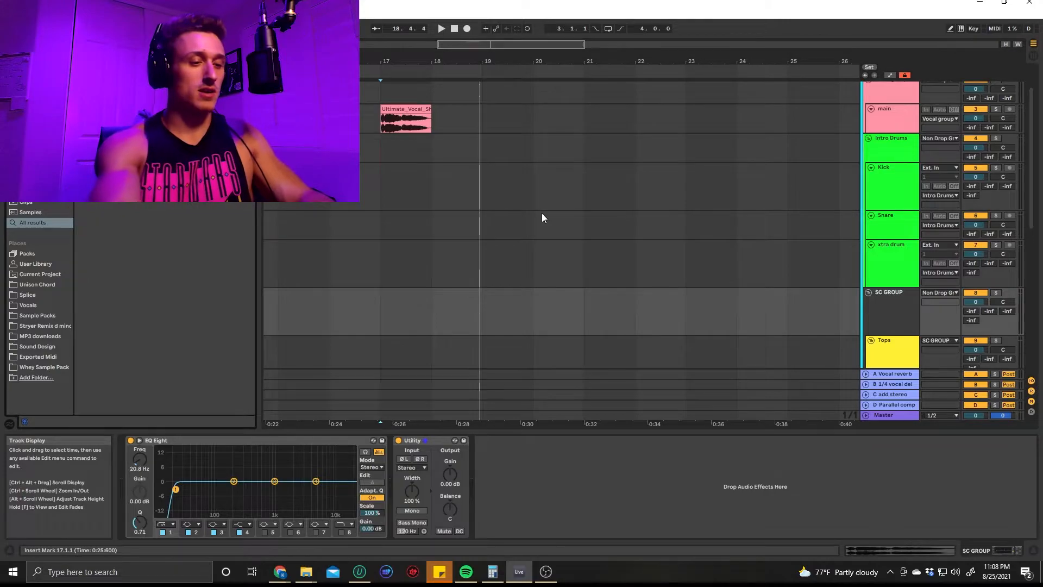
pyautogui.moveTo(125, 201); pyautogui.dragTo(477, 188)
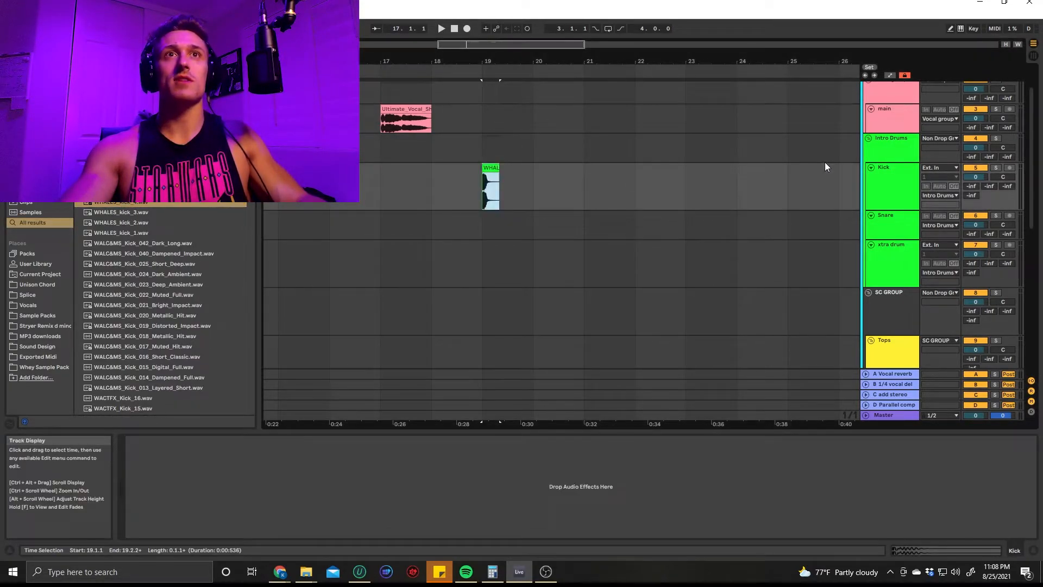
# Show the automation lane for the Utility Gain on the SC GROUP under the kick clip
pyautogui.click(888, 302)
pyautogui.scroll(4, 499, 264)
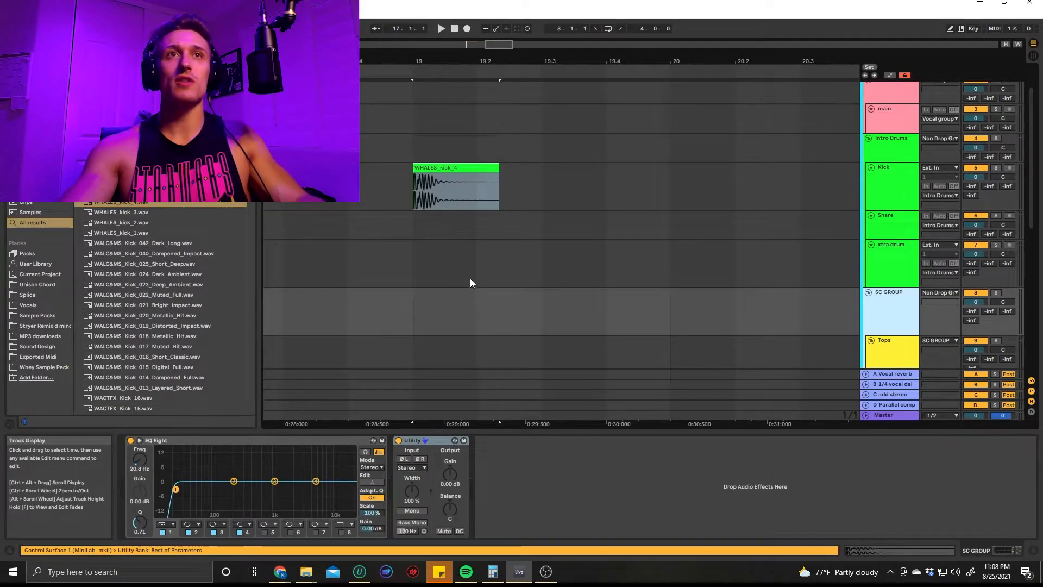
pyautogui.scroll(4, 439, 227)
pyautogui.scroll(-2, 444, 262)
pyautogui.click(449, 479)
pyautogui.press('a')
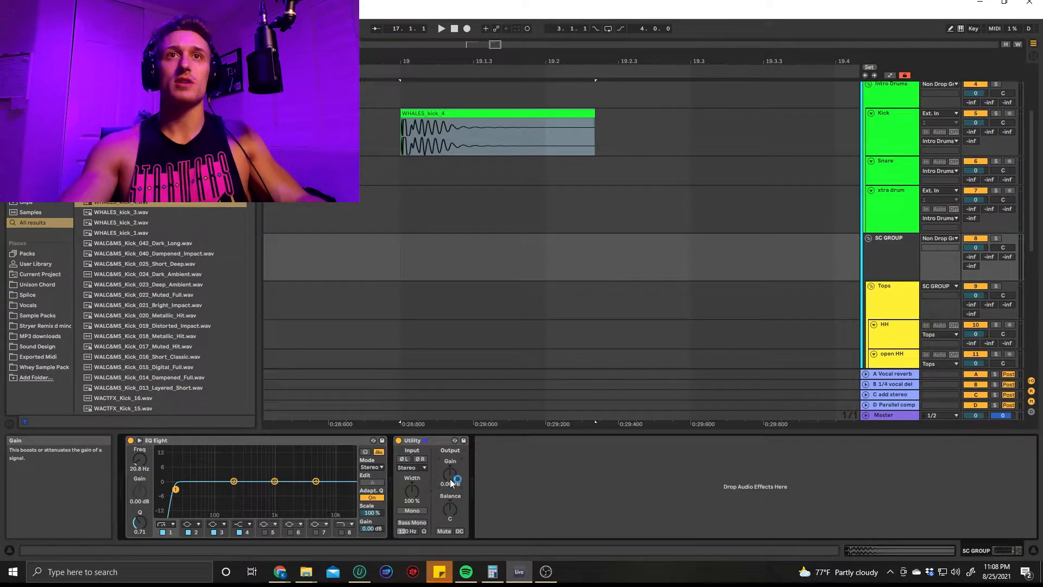
pyautogui.click(426, 252)
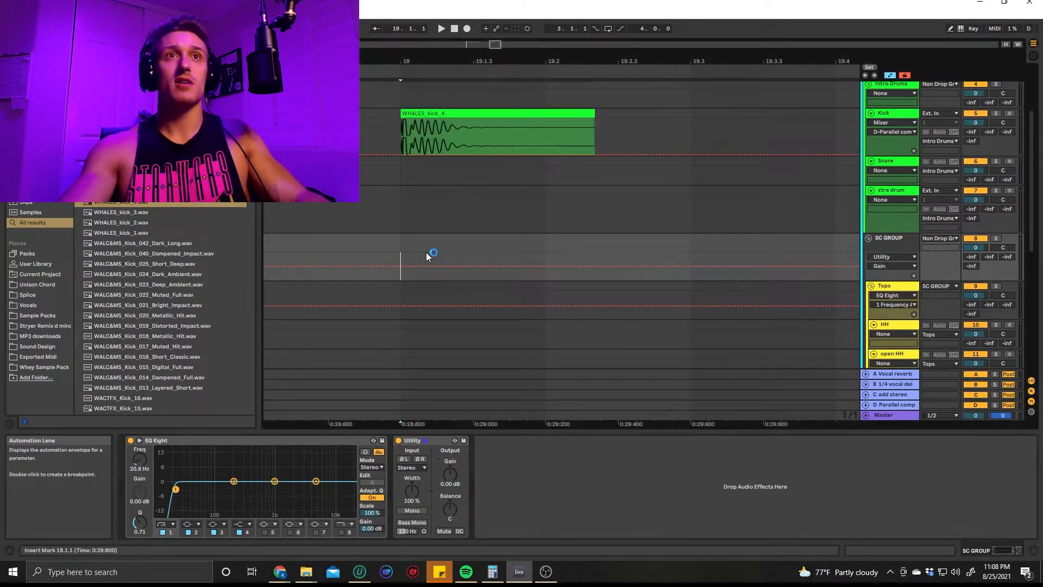
# Draw a Utility Gain dip on the SC GROUP from -inf dB at bar 19, rising to 0 dB just after 19.1.2
pyautogui.scroll(2, 425, 253)
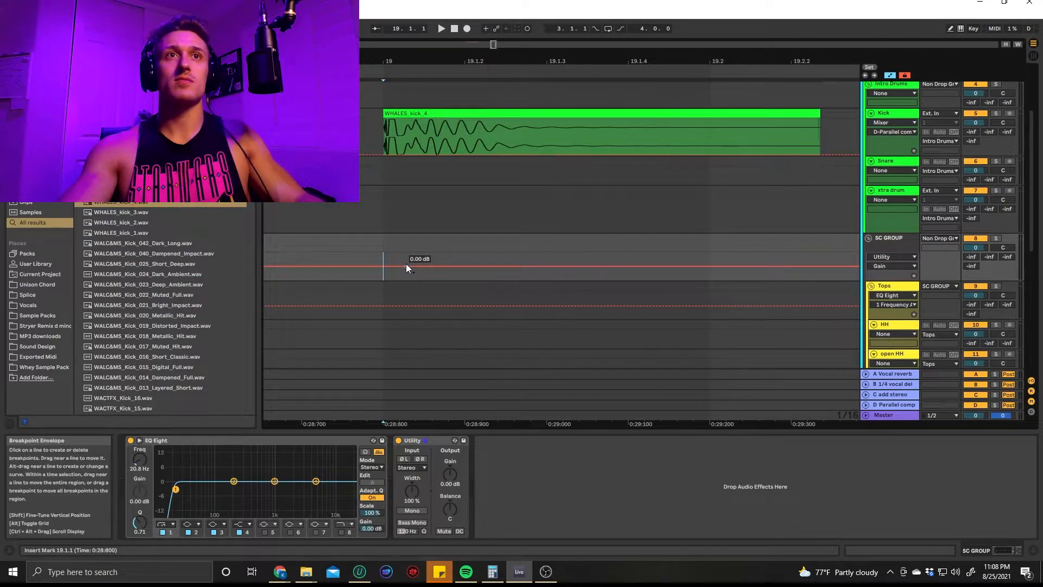
pyautogui.scroll(1, 413, 228)
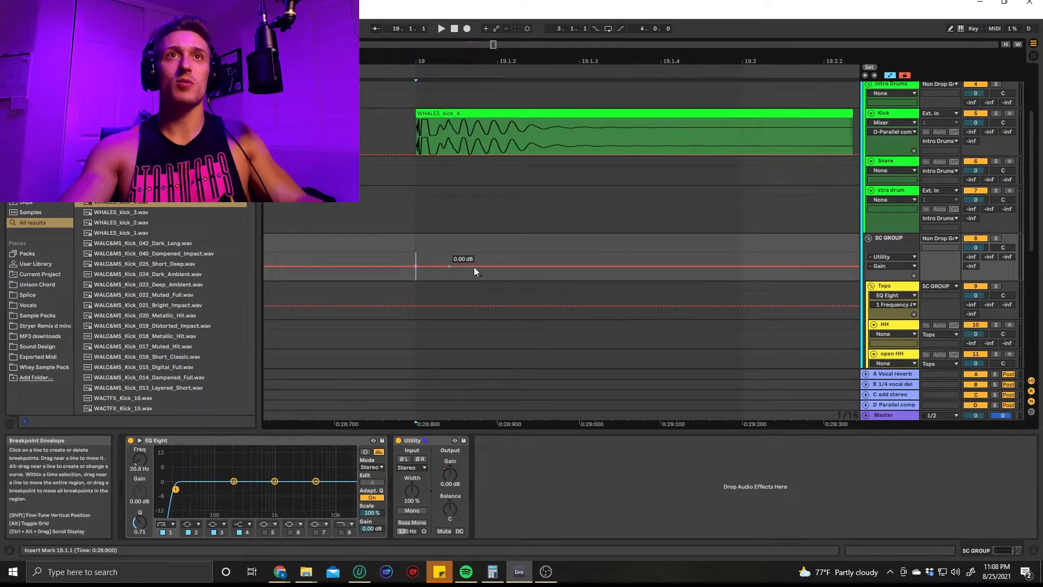
pyautogui.click(515, 267)
pyautogui.moveTo(417, 266); pyautogui.dragTo(416, 282)
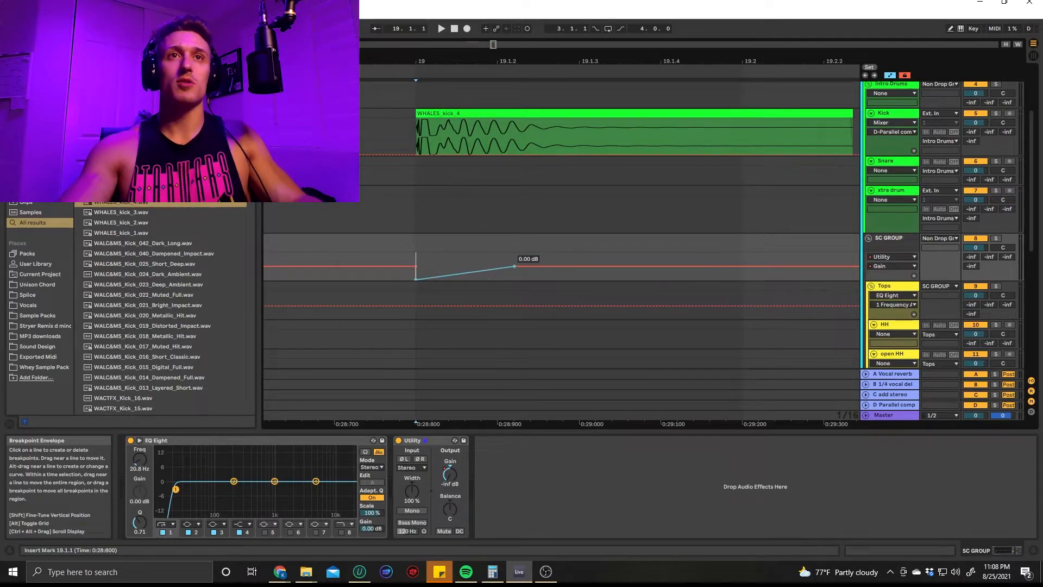
# Audition the kick and the SC GROUP's gain dip from 18.4.3
pyautogui.scroll(-2, 380, 249)
pyautogui.click(381, 249)
pyautogui.press('space')
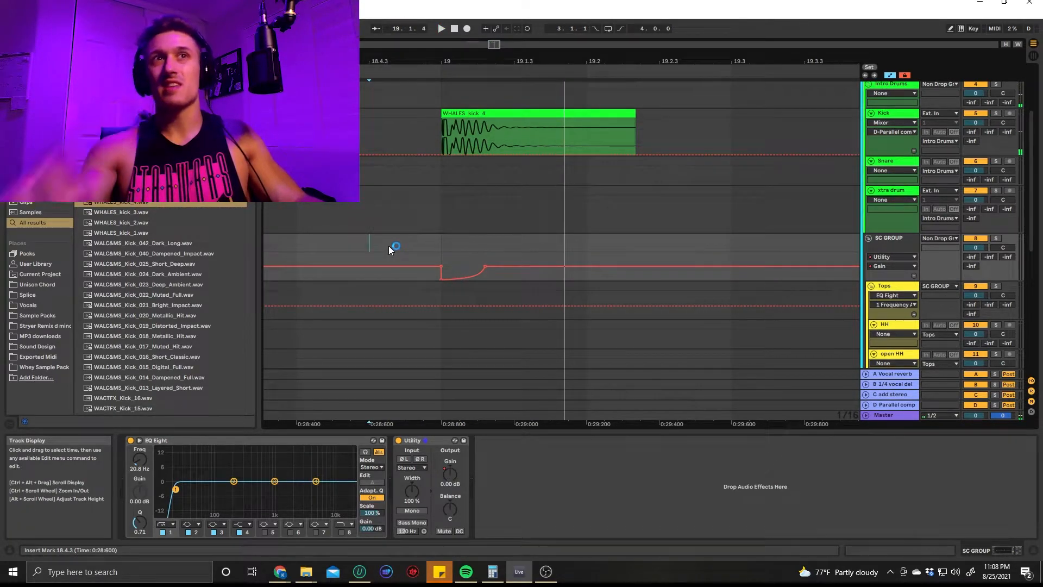
# Insert a new audio track directly below Synth 1 in the Synths group
pyautogui.scroll(-3, 761, 239)
pyautogui.scroll(-3, 815, 228)
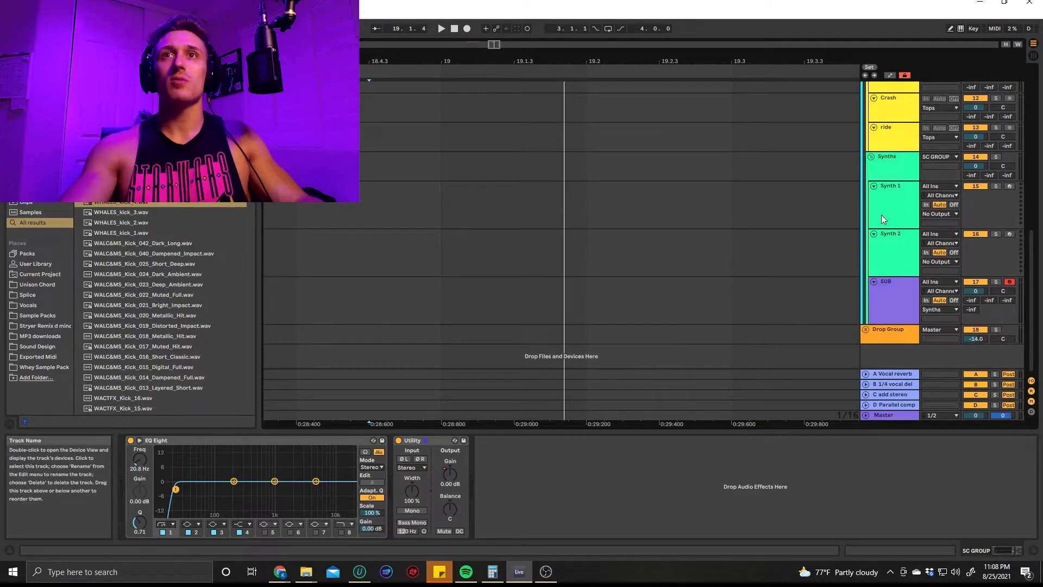
pyautogui.click(882, 213)
pyautogui.hotkey('ctrl', 't')
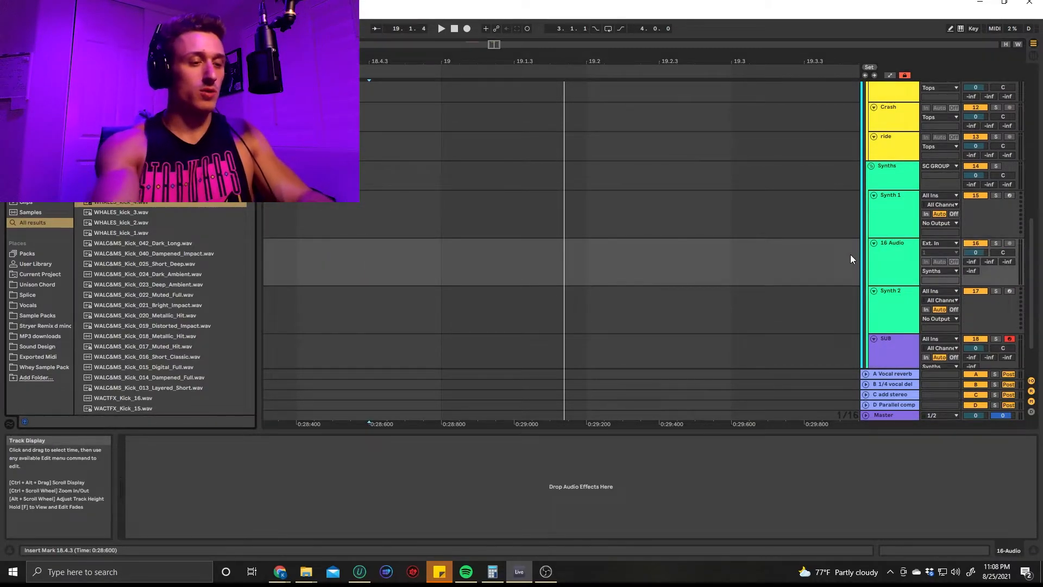
# Preview WALC&MS_Synth_Shot_D_25_Sad_Lead.wav and place it on the new audio track at 18.4.1
pyautogui.scroll(-1, 203, 207)
pyautogui.click(203, 206)
pyautogui.click(182, 221)
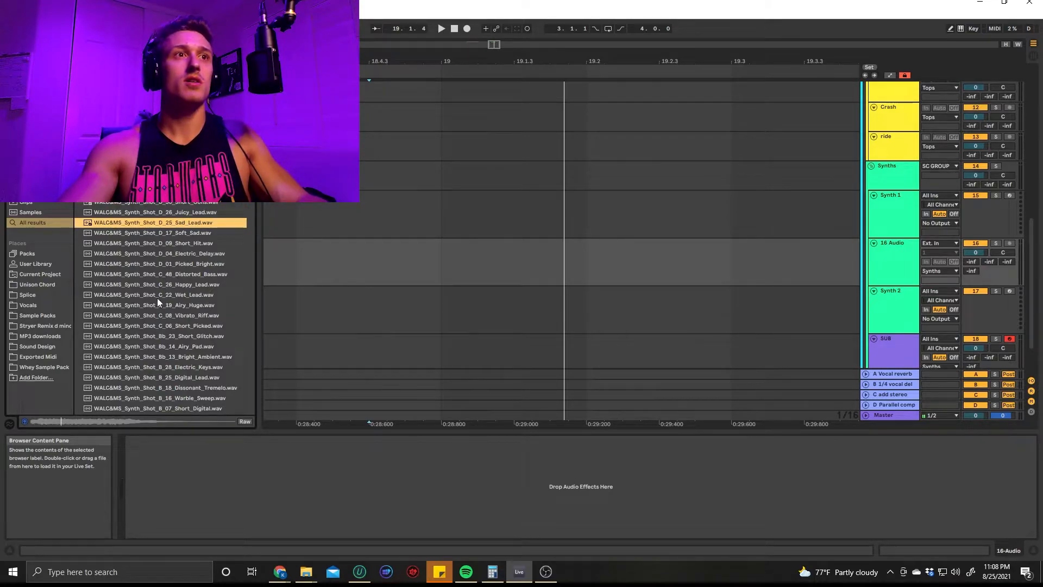
pyautogui.moveTo(177, 224); pyautogui.dragTo(430, 252)
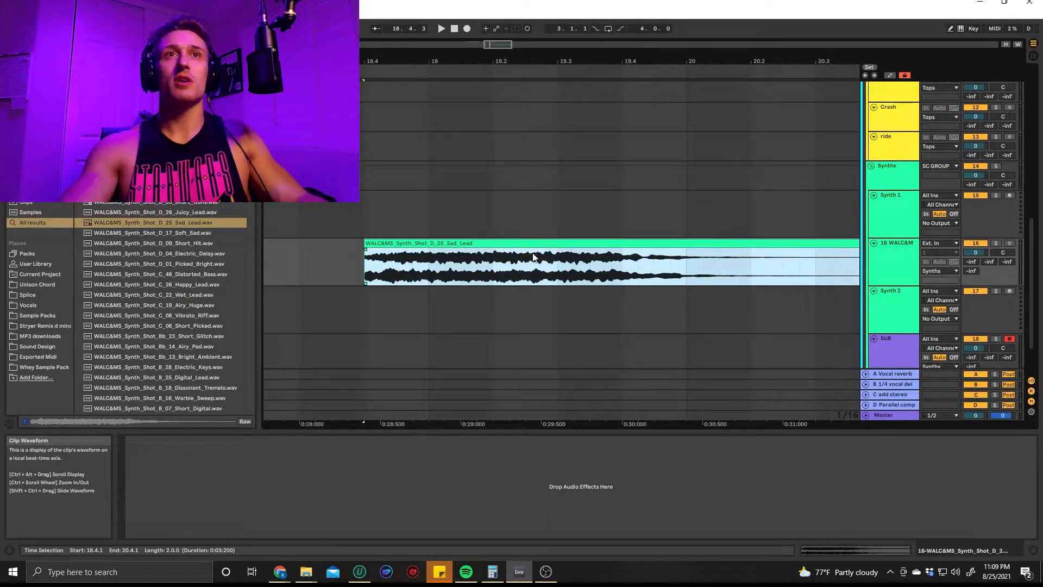
# Audition the Sad_Lead clip from 18.3.2
pyautogui.click(316, 266)
pyautogui.press('space')
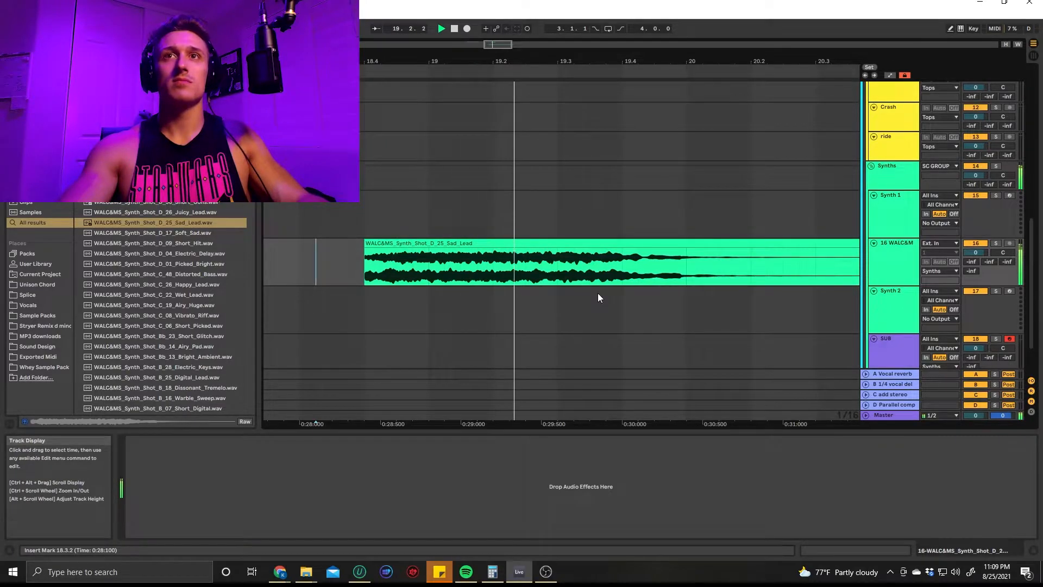
pyautogui.scroll(2, 774, 271)
pyautogui.scroll(5, 774, 261)
pyautogui.press('space')
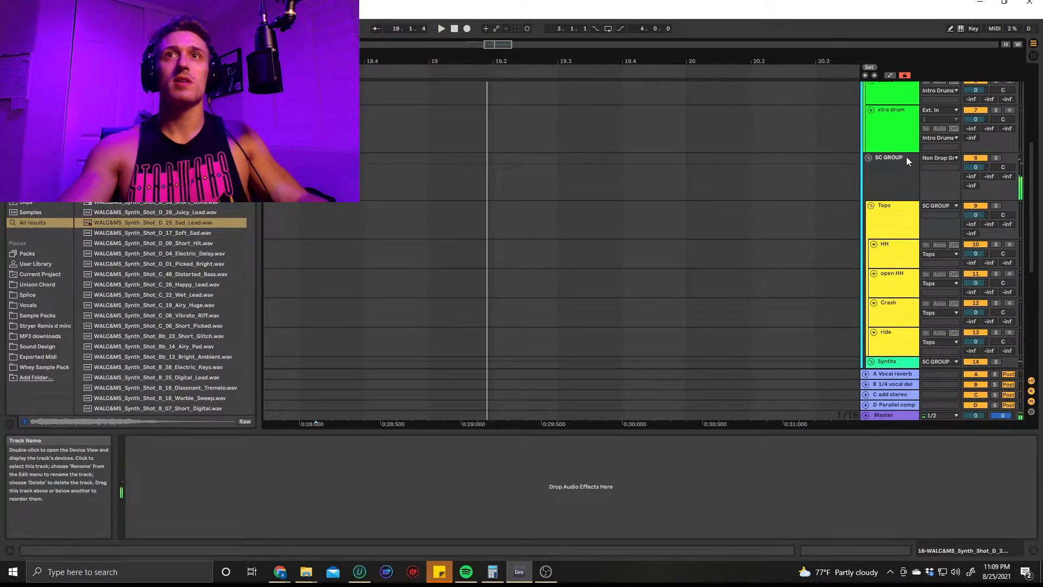
# Draw a second Utility Gain dip with a curved recovery to 0 dB on the SC GROUP at 19.3
pyautogui.click(908, 157)
pyautogui.press('a')
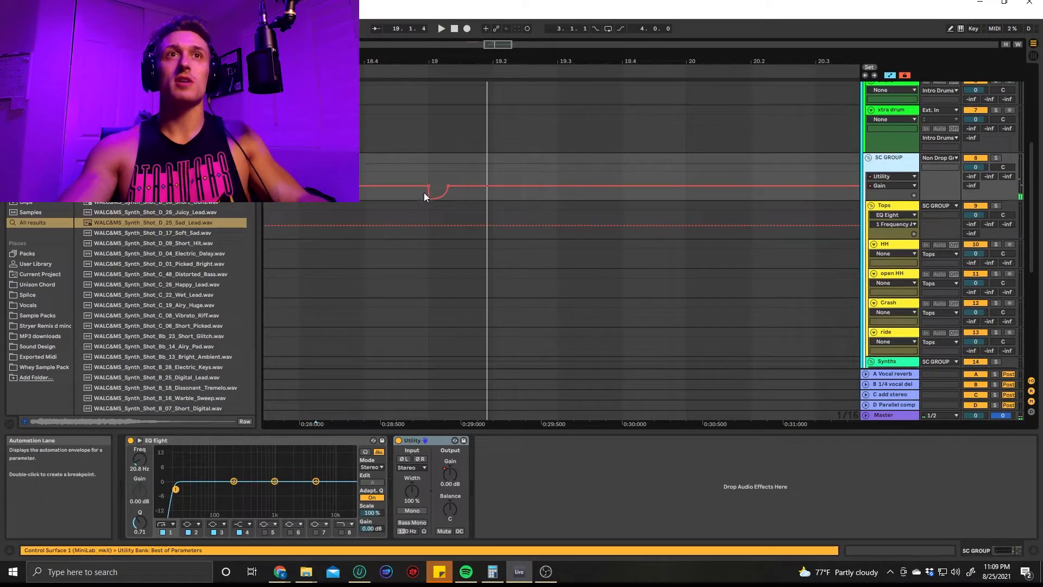
pyautogui.click(556, 187)
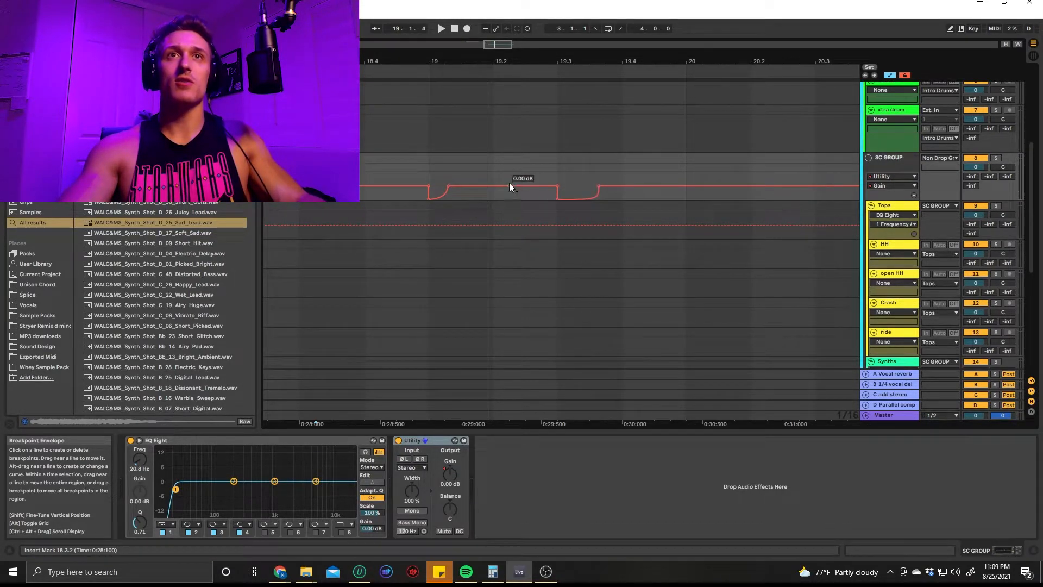
# Remove the Utility Gain dips on the SC GROUP between 19.1.1 and 20.1.1
pyautogui.moveTo(425, 175); pyautogui.dragTo(683, 178)
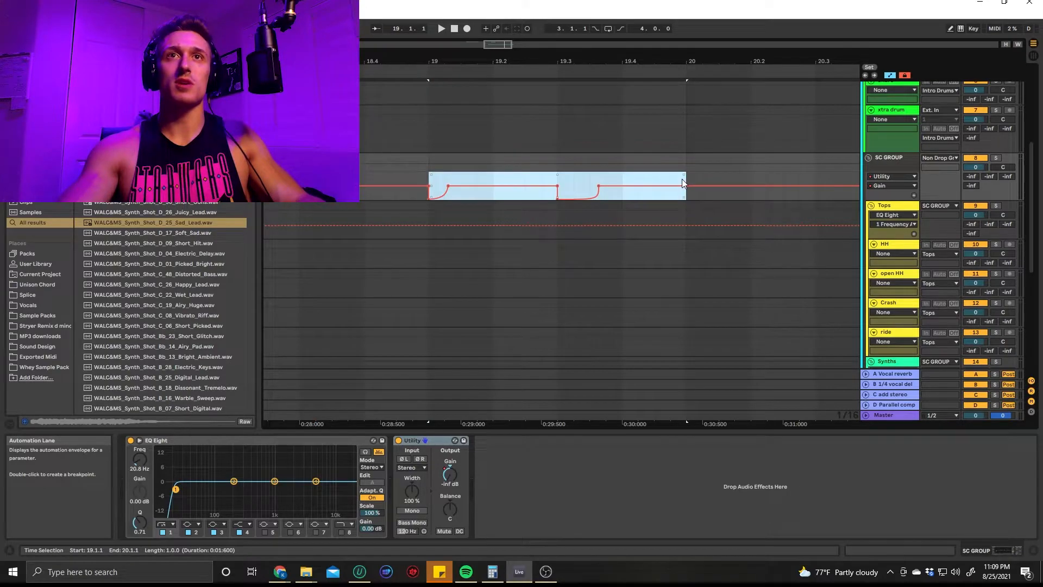
pyautogui.hotkey('ctrl', 'z')
pyautogui.scroll(-3, 467, 209)
pyautogui.hscroll(-1, 421, 216)
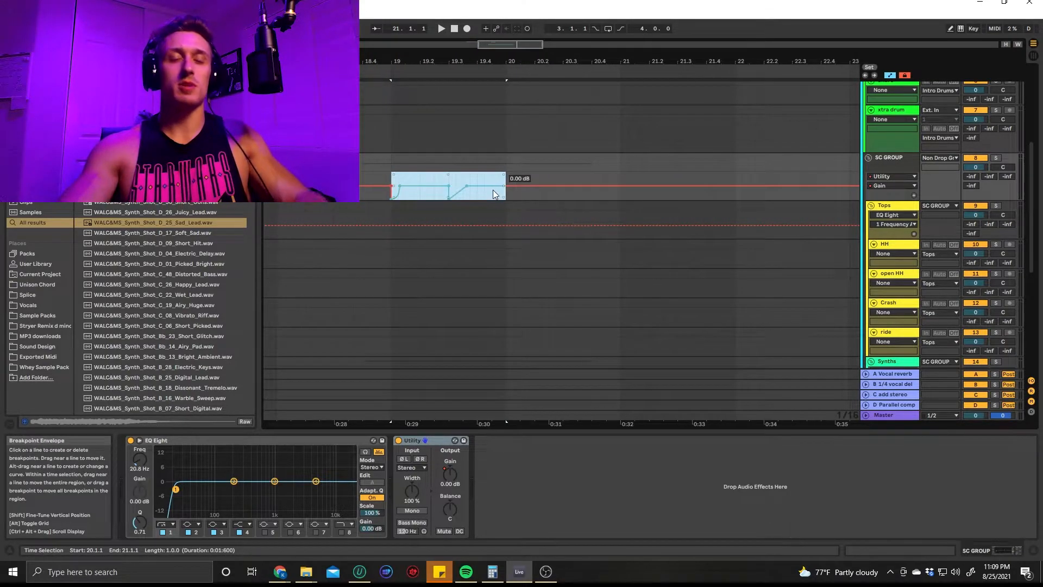
pyautogui.press('Delete')
# Delete the audio track holding the Sad_Lead sample from the Synths group
pyautogui.scroll(-5, 467, 229)
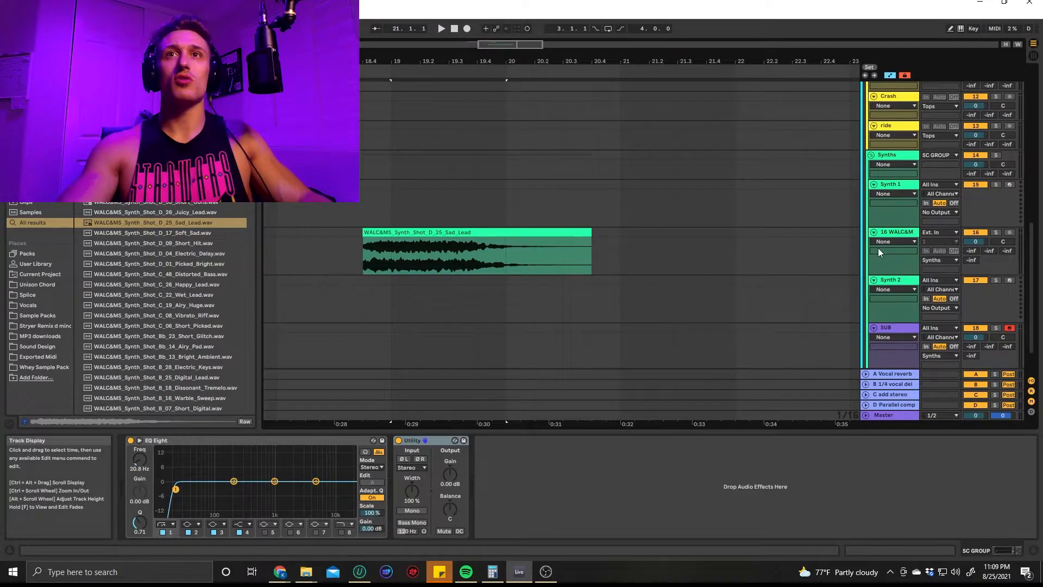
pyautogui.press('z')
pyautogui.press('x')
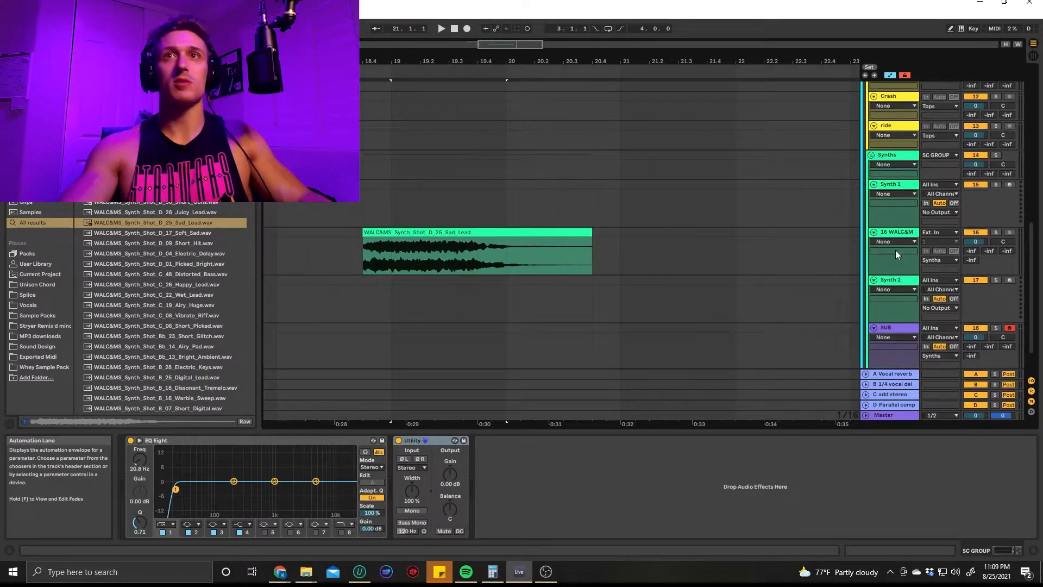
pyautogui.click(888, 233)
pyautogui.press('Delete')
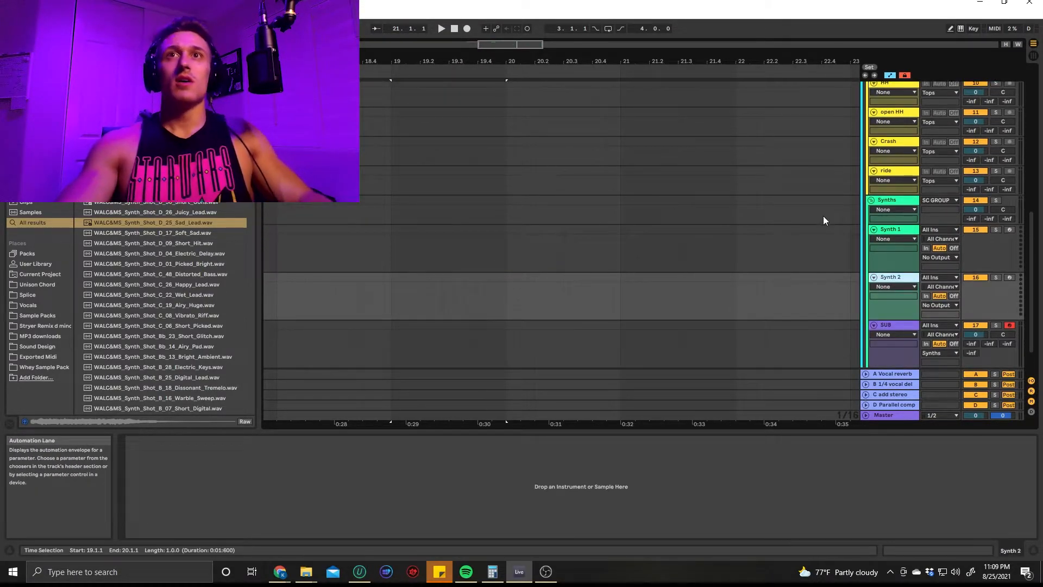
# Examine the device chains on the Synths, Tops and SC GROUP group tracks
pyautogui.click(733, 234)
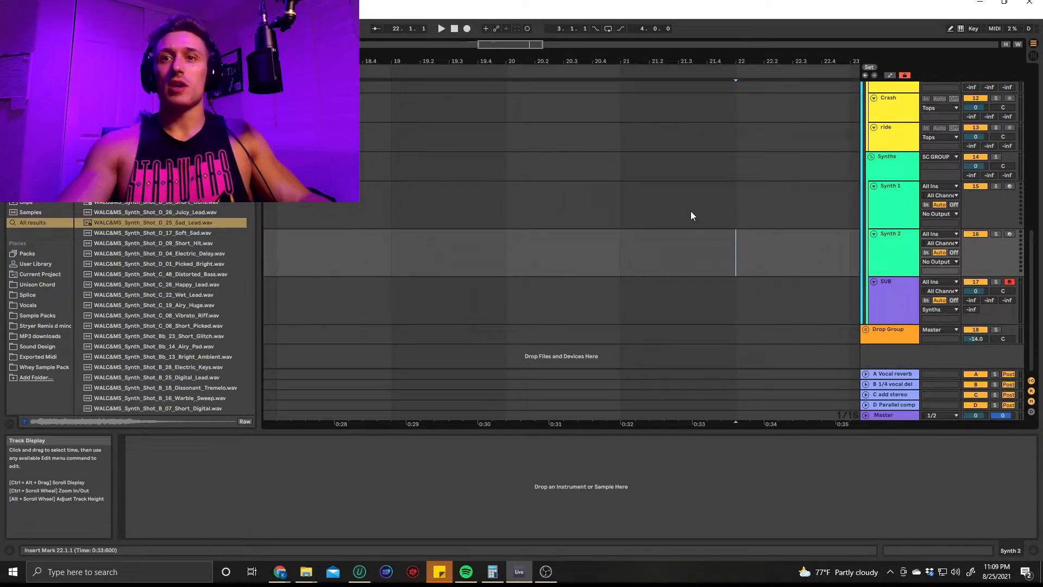
pyautogui.scroll(3, 814, 224)
pyautogui.click(891, 243)
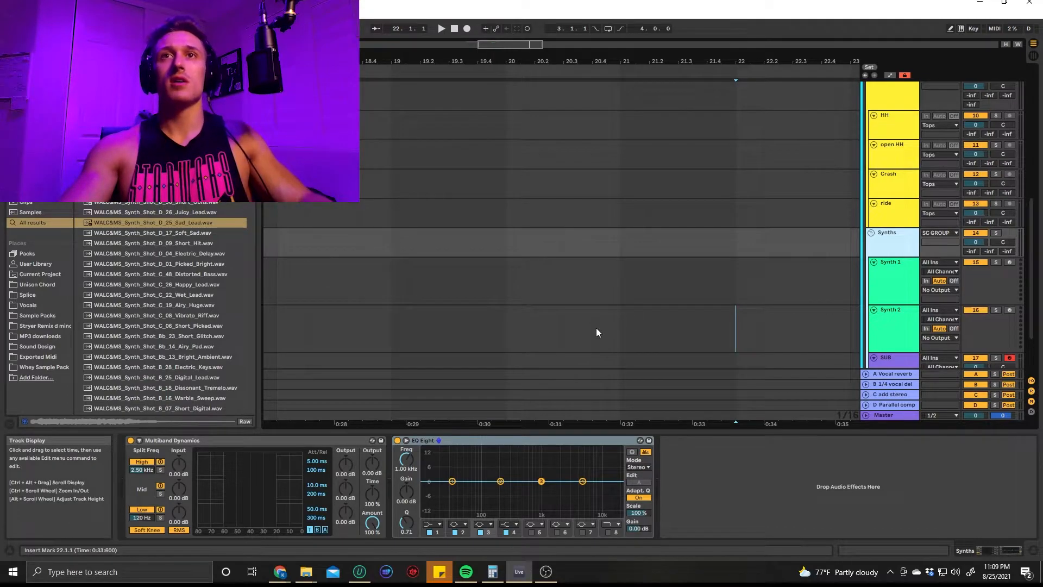
pyautogui.scroll(5, 770, 256)
pyautogui.click(878, 223)
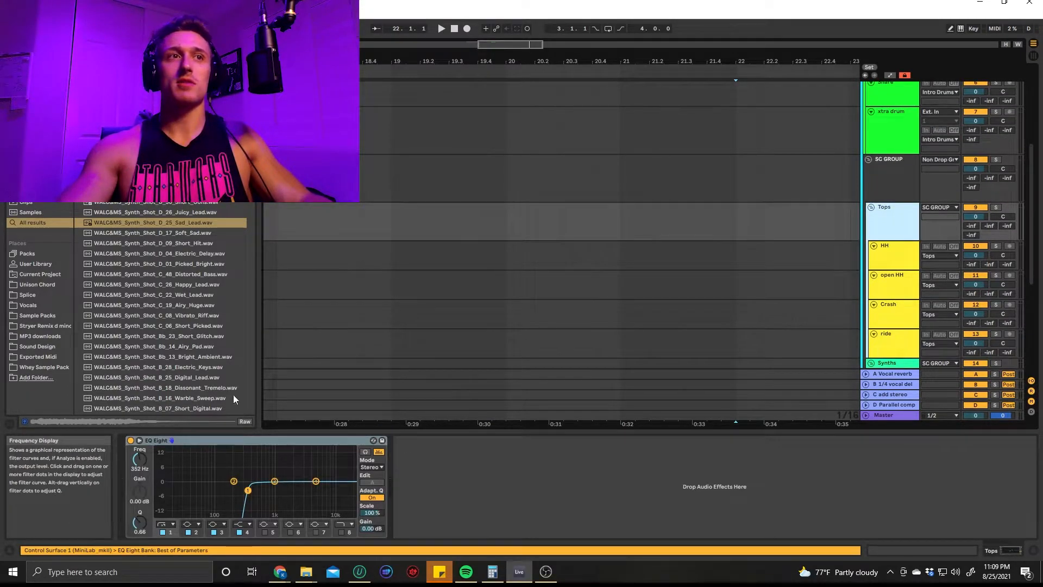
pyautogui.scroll(2, 891, 177)
pyautogui.click(872, 240)
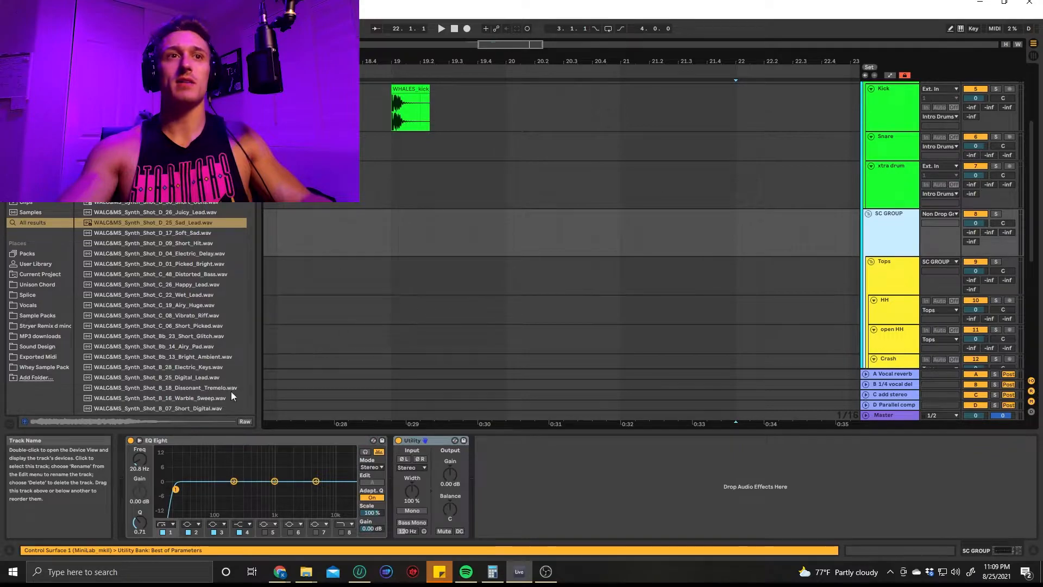
# Unfold the Vocal group to show its contents and fold it again
pyautogui.scroll(-5, 837, 288)
pyautogui.scroll(8, 861, 294)
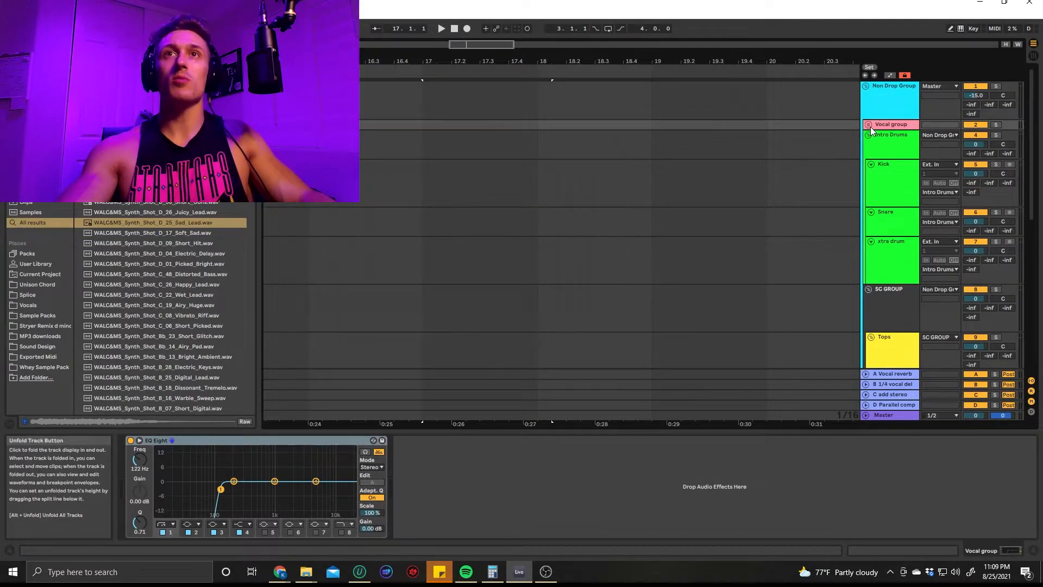
pyautogui.click(871, 126)
pyautogui.click(869, 124)
# Insert a new audio track directly below Synth 2 in the Synths group
pyautogui.scroll(-6, 879, 184)
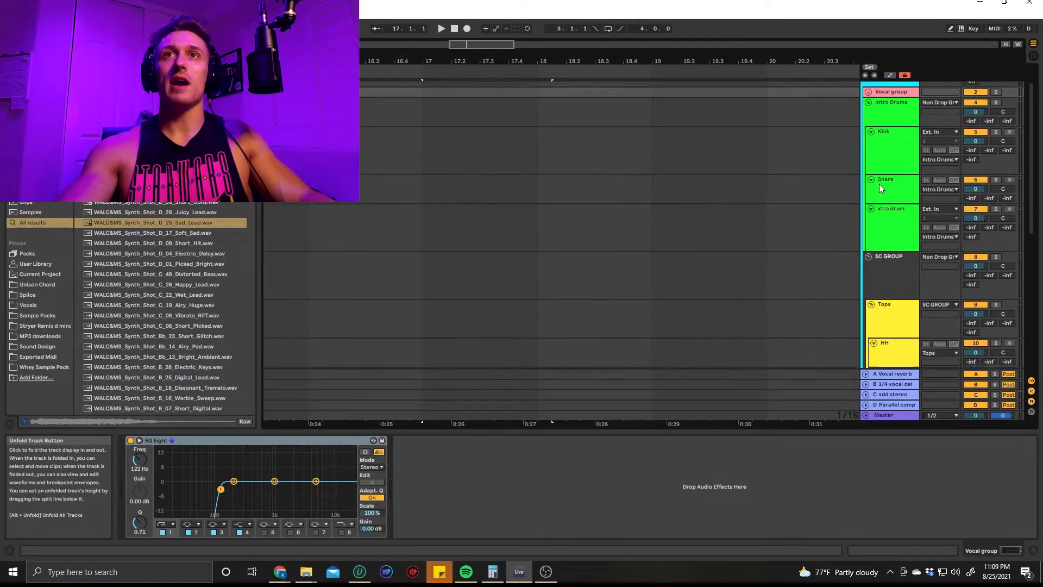
pyautogui.scroll(-4, 887, 233)
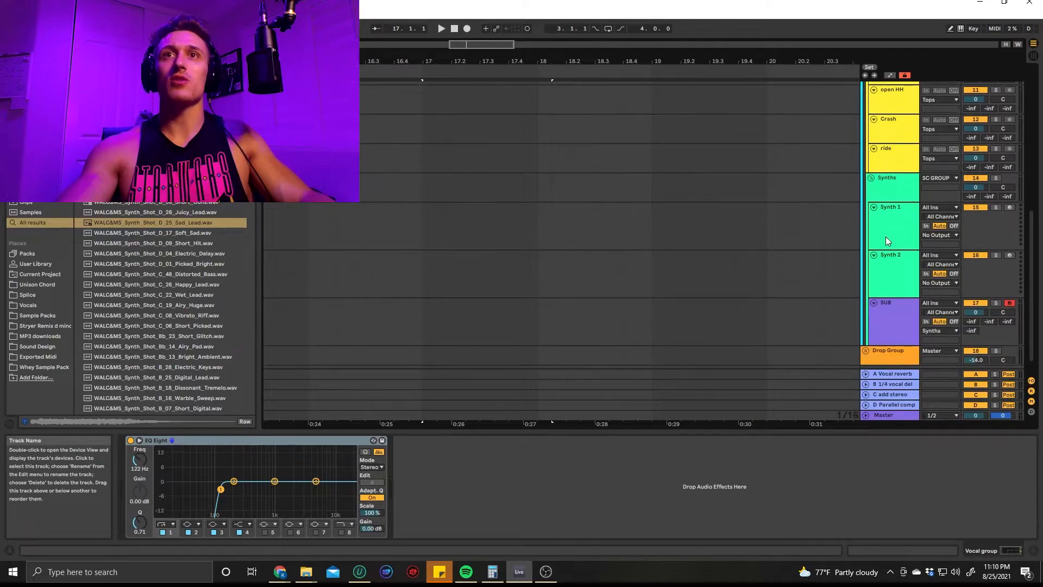
pyautogui.click(882, 283)
pyautogui.hotkey('ctrl', 't')
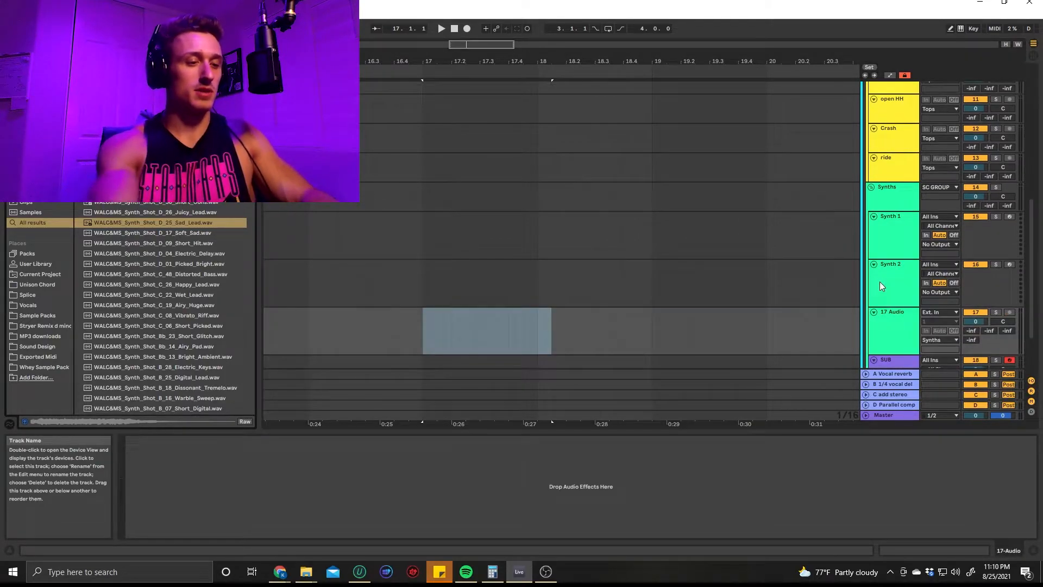
# Search the browser for "bass" and preview several of the bass samples
pyautogui.hotkey('ctrl', 'f')
pyautogui.write('bass')
pyautogui.click(136, 298)
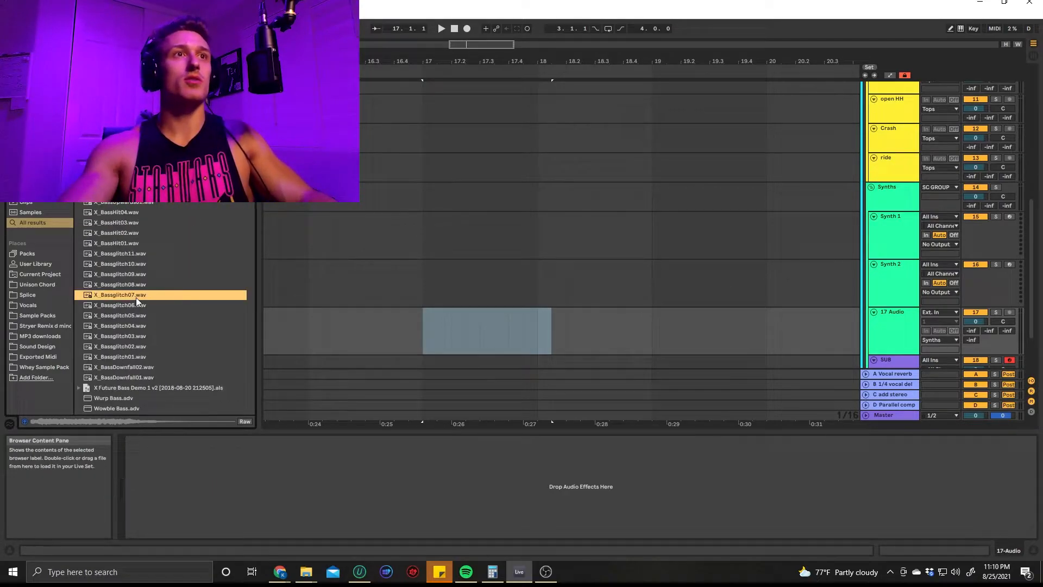
pyautogui.click(101, 355)
pyautogui.scroll(-1, 152, 364)
pyautogui.scroll(-4, 147, 365)
pyautogui.click(132, 367)
pyautogui.scroll(-6, 132, 368)
pyautogui.click(133, 370)
pyautogui.scroll(-7, 134, 370)
pyautogui.click(136, 337)
pyautogui.scroll(-5, 138, 341)
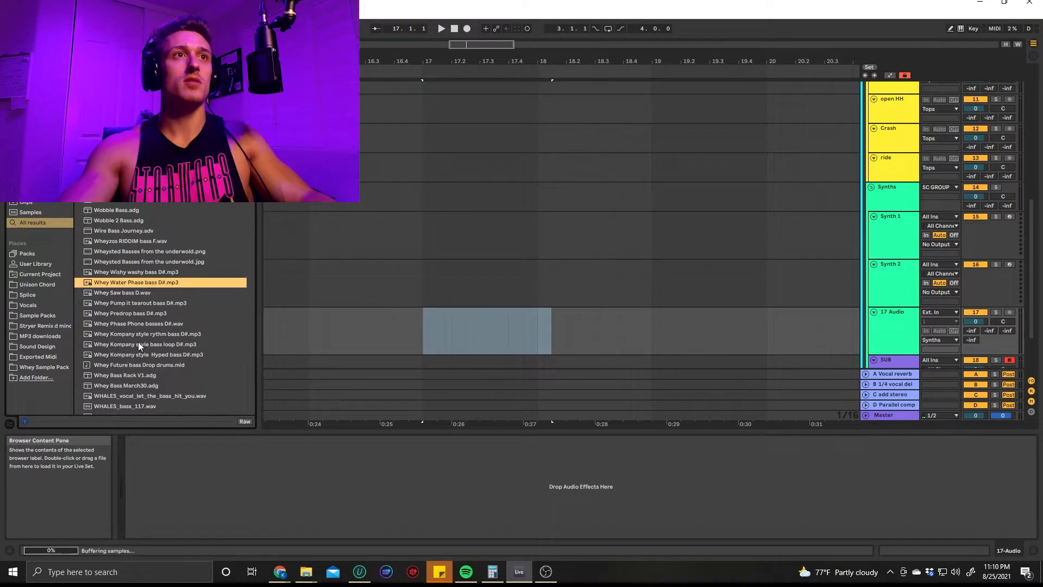
# Preview Whey Predrop bass D#.mp3 and place it on the new audio track at bar 17
pyautogui.click(145, 238)
pyautogui.click(145, 313)
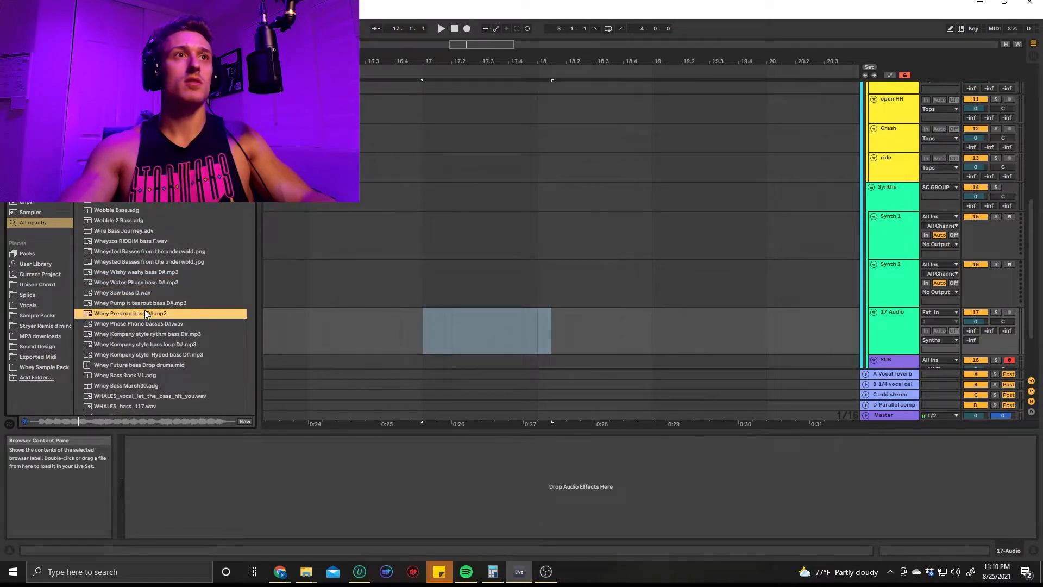
pyautogui.moveTo(146, 313); pyautogui.dragTo(421, 330)
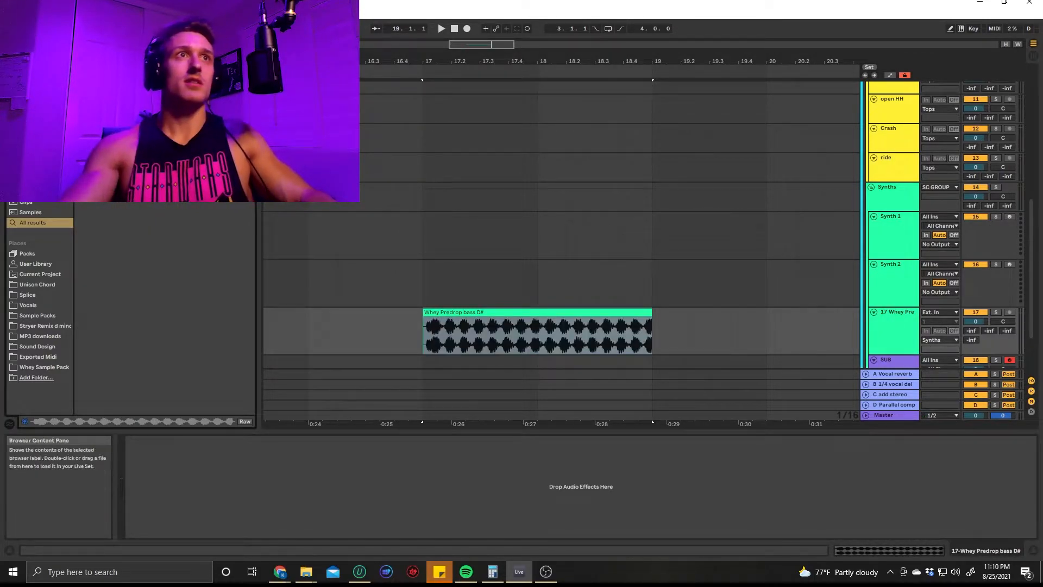
# Add a Utility with Mono enabled to the Whey Predrop bass track and play the clip
pyautogui.moveTo(117, 82); pyautogui.dragTo(175, 502)
pyautogui.click(145, 510)
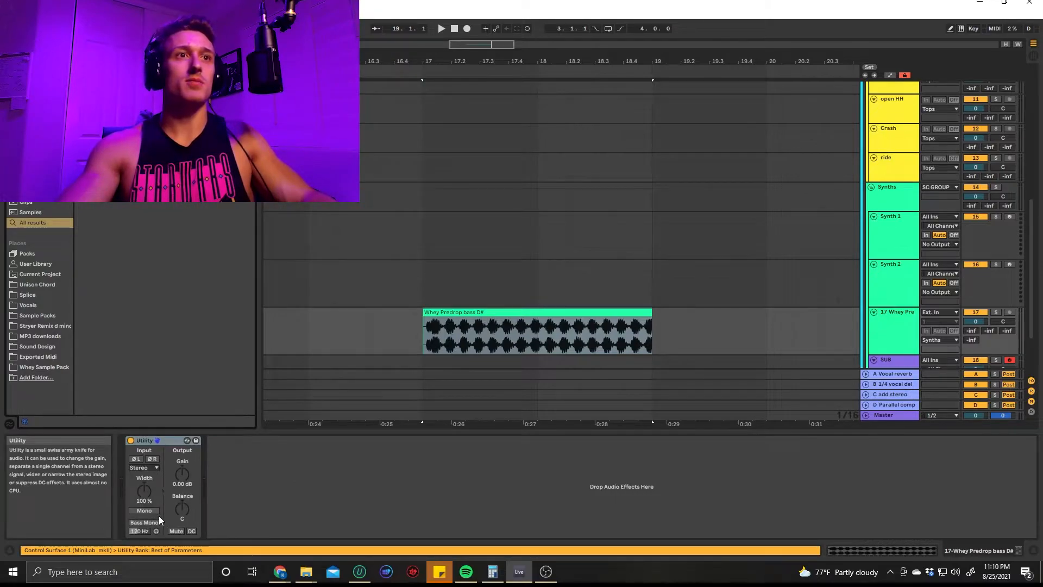
pyautogui.press('space')
# Search for "izo", add Ozone 9 Imager after the Glue Compressor on the Master, and play the bass to check its stereo image
pyautogui.hotkey('ctrl', 'f')
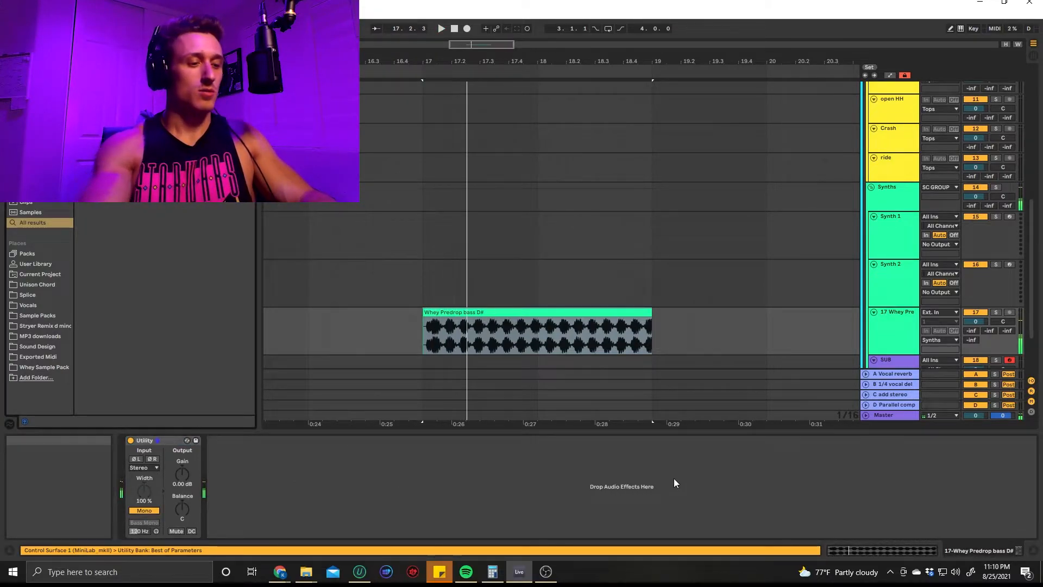
pyautogui.write('izo')
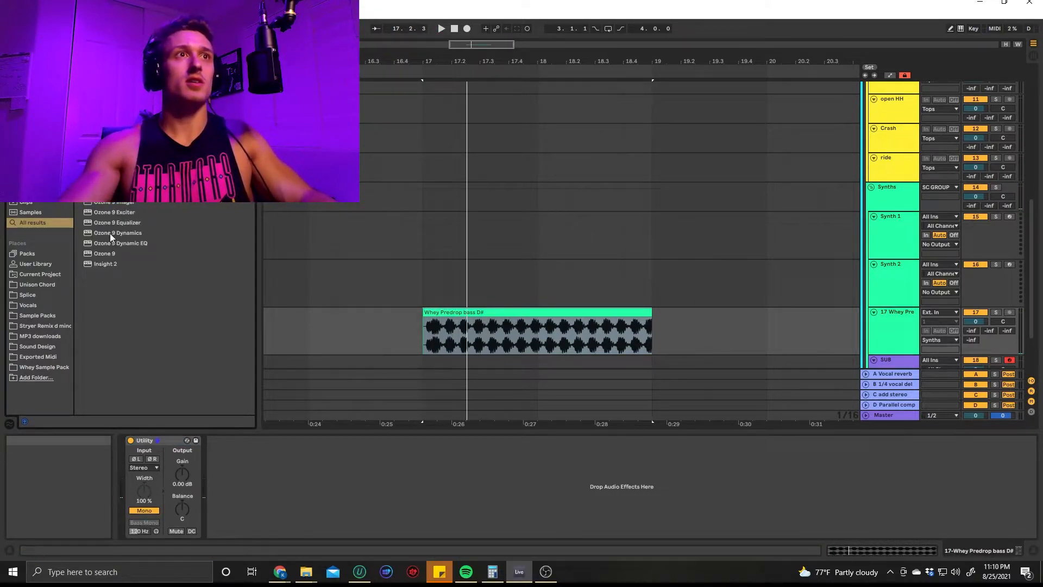
pyautogui.click(903, 419)
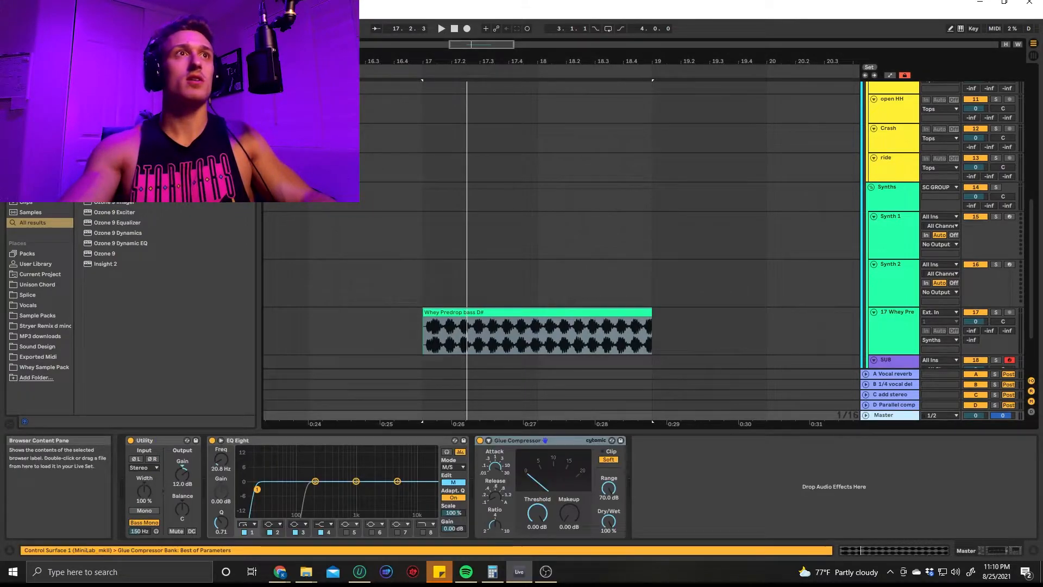
pyautogui.moveTo(112, 204); pyautogui.dragTo(726, 487)
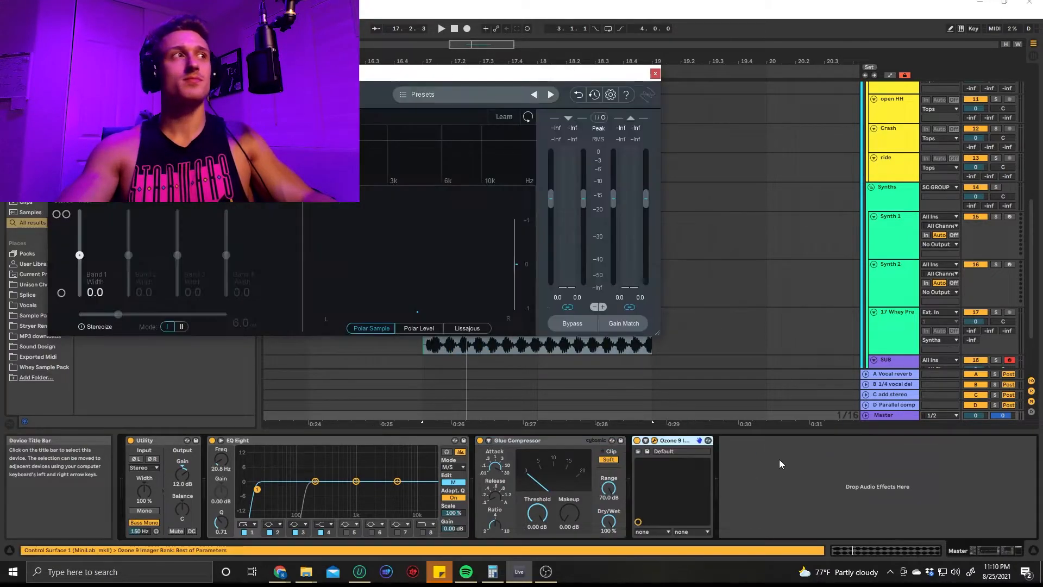
pyautogui.press('space')
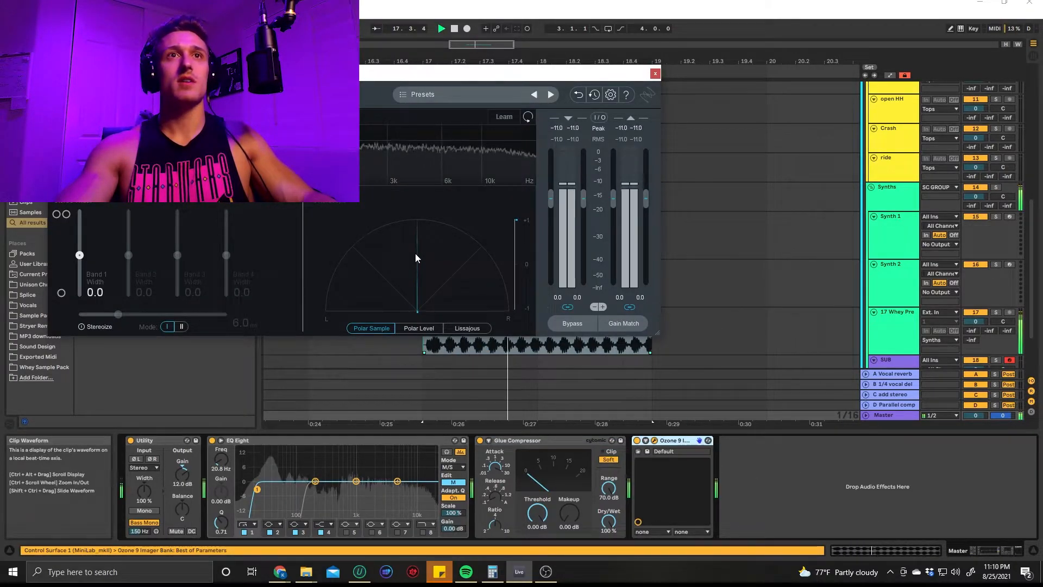
pyautogui.press('space')
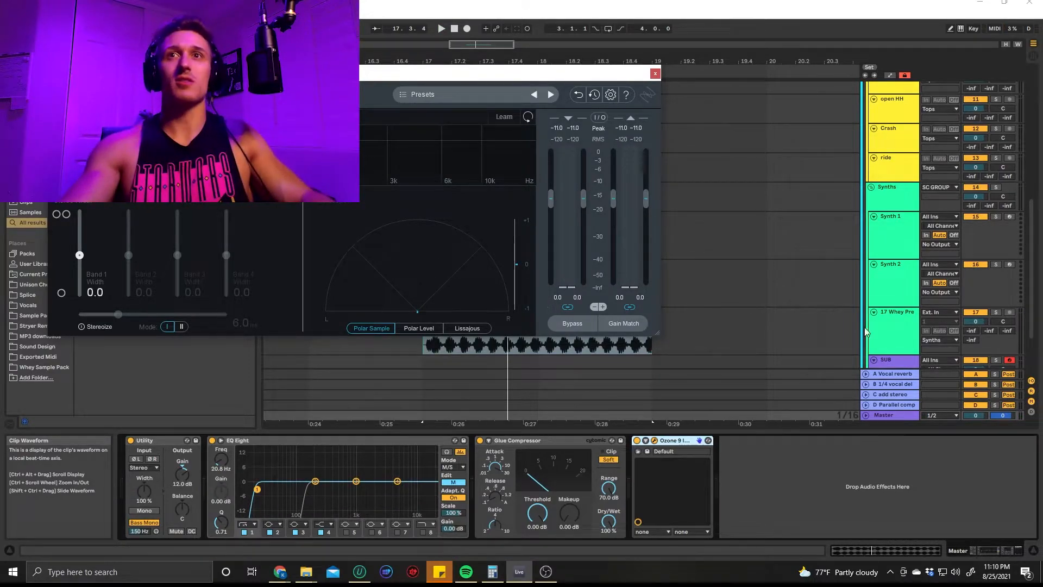
# Examine the mid and side curves of the EQ Eight on the C add stereo return track
pyautogui.click(907, 393)
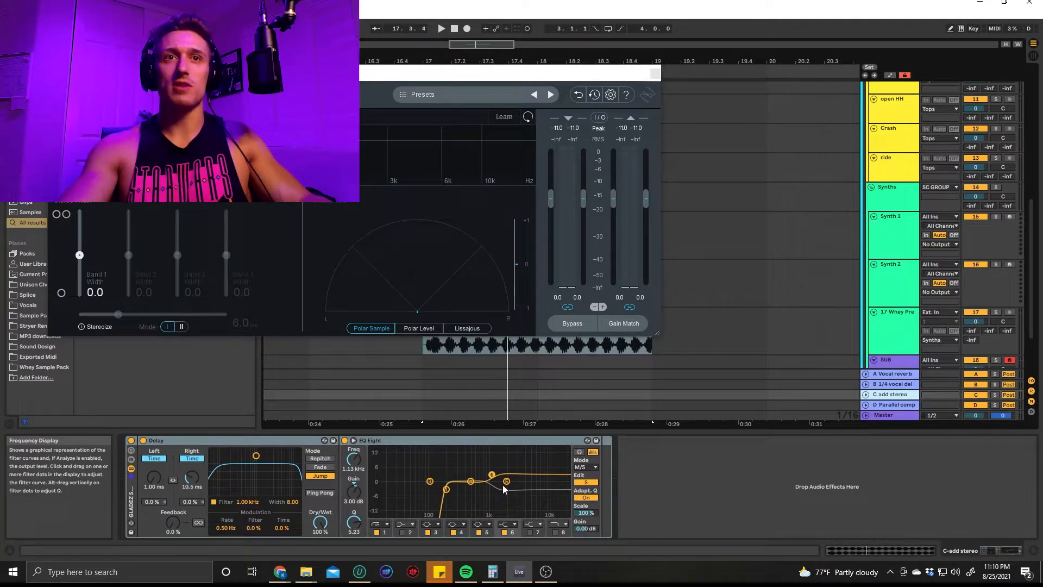
pyautogui.click(589, 482)
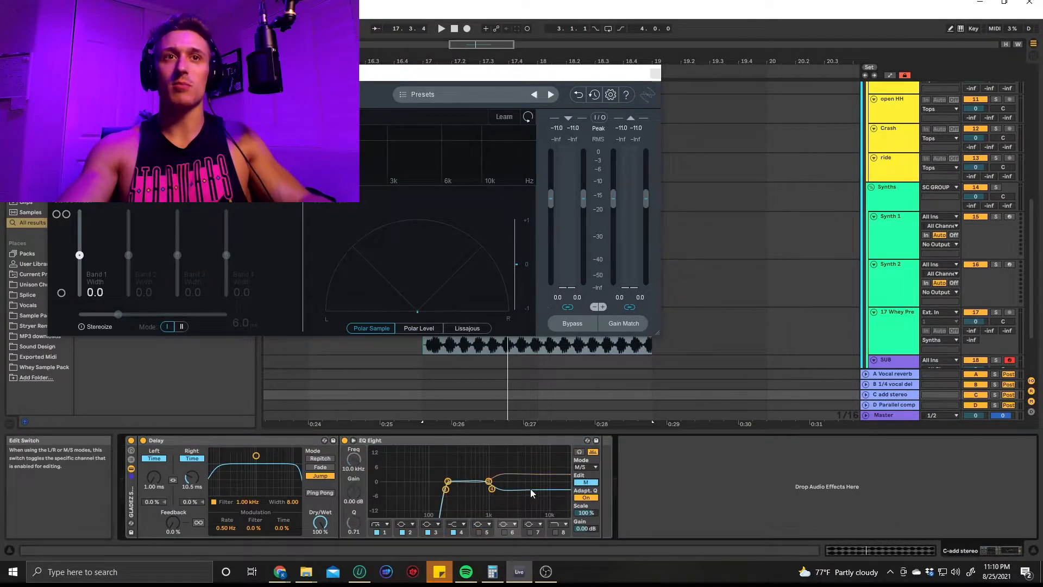
pyautogui.click(591, 483)
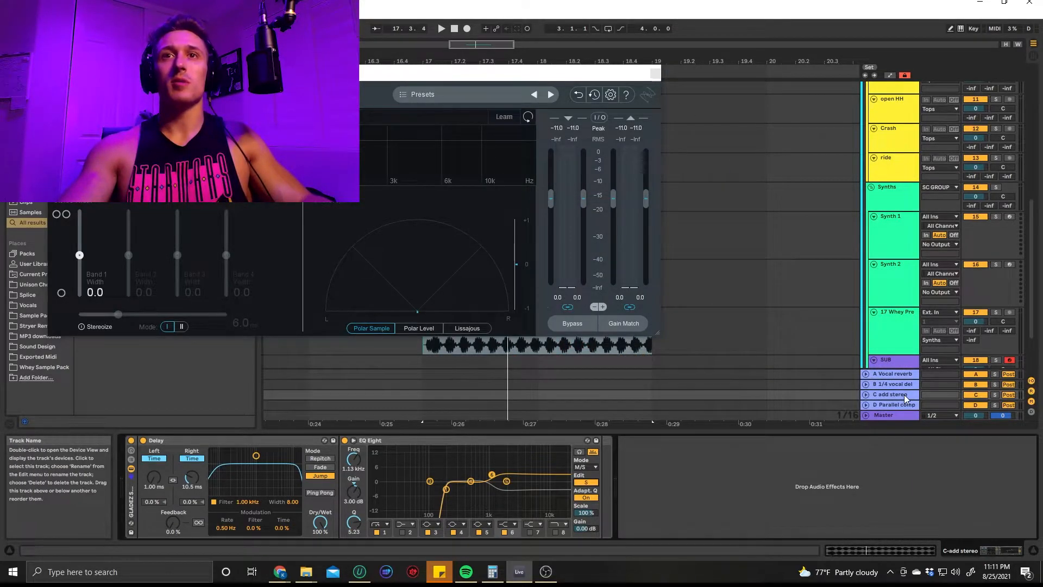
# Select the Whey Predrop bass track and play its clip from bar 17 to check the mono image in the Imager
pyautogui.scroll(2, 924, 234)
pyautogui.scroll(2, 918, 242)
pyautogui.scroll(-5, 896, 275)
pyautogui.click(897, 276)
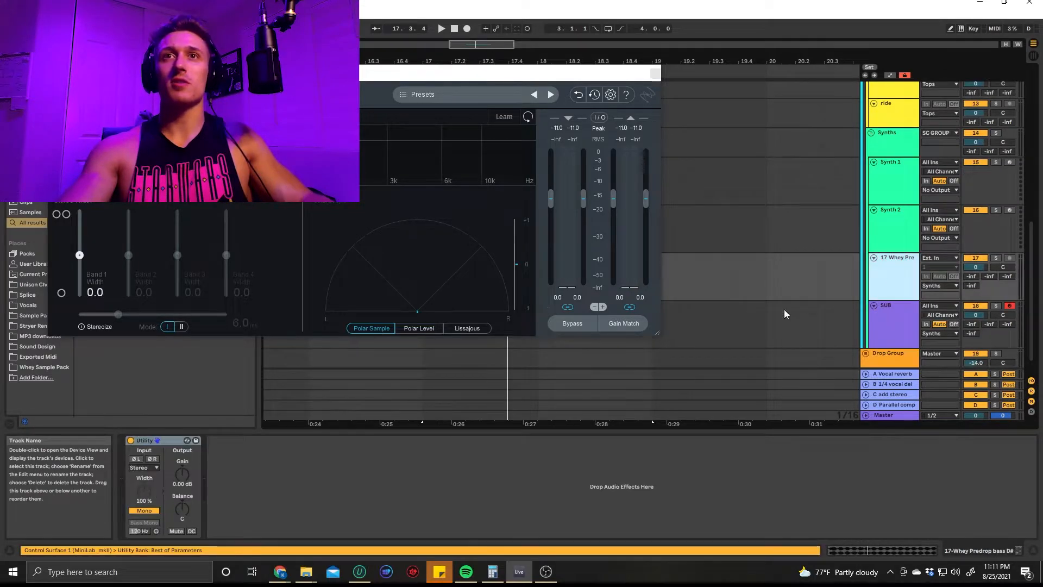
pyautogui.scroll(3, 783, 306)
pyautogui.click(422, 350)
pyautogui.press('space')
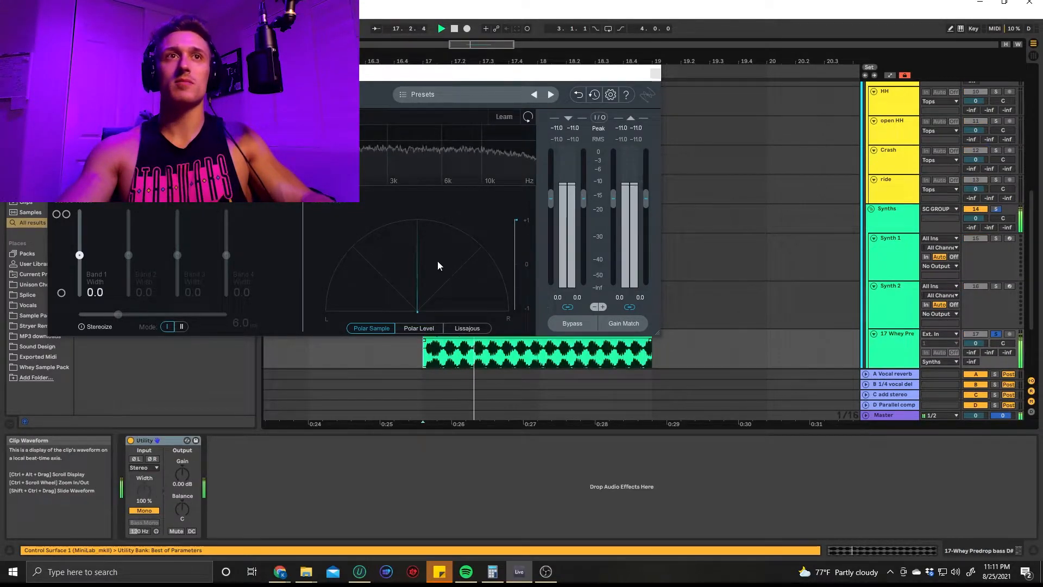
# Set the Whey Predrop bass track's send to the C add stereo return to -7.2 dB while auditioning the clip
pyautogui.moveTo(1006, 353); pyautogui.dragTo(1007, 305)
pyautogui.press('space')
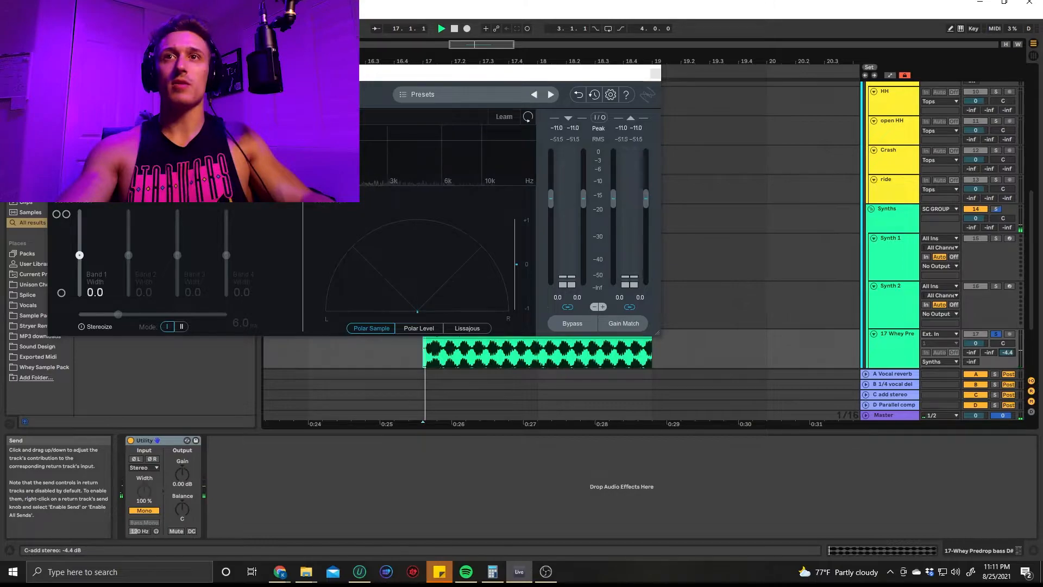
pyautogui.moveTo(1007, 353)
pyautogui.mouseDown()
pyautogui.moveTo(1007, 364)
pyautogui.moveTo(1010, 348)
pyautogui.mouseUp()
pyautogui.press('space')
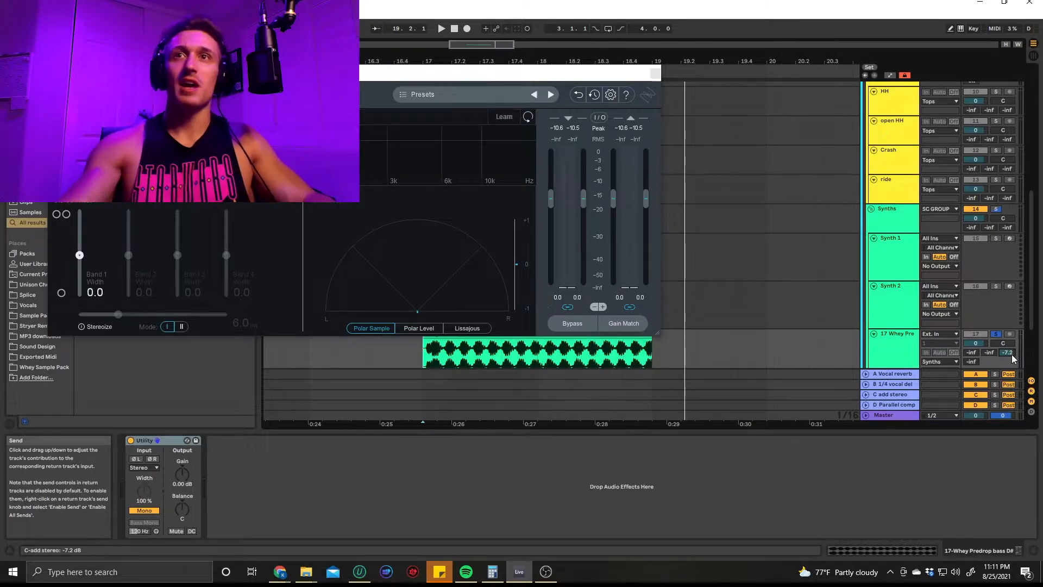
# Solo the C add stereo return, play the bass with its send at -13.0 dB, and unsolo the return
pyautogui.click(898, 395)
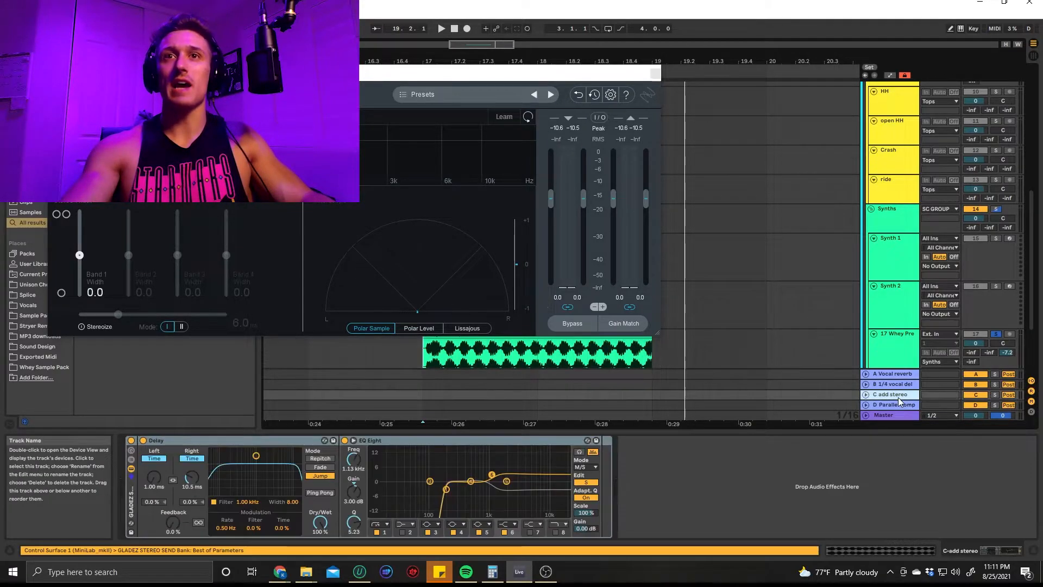
pyautogui.click(995, 395)
pyautogui.press('space')
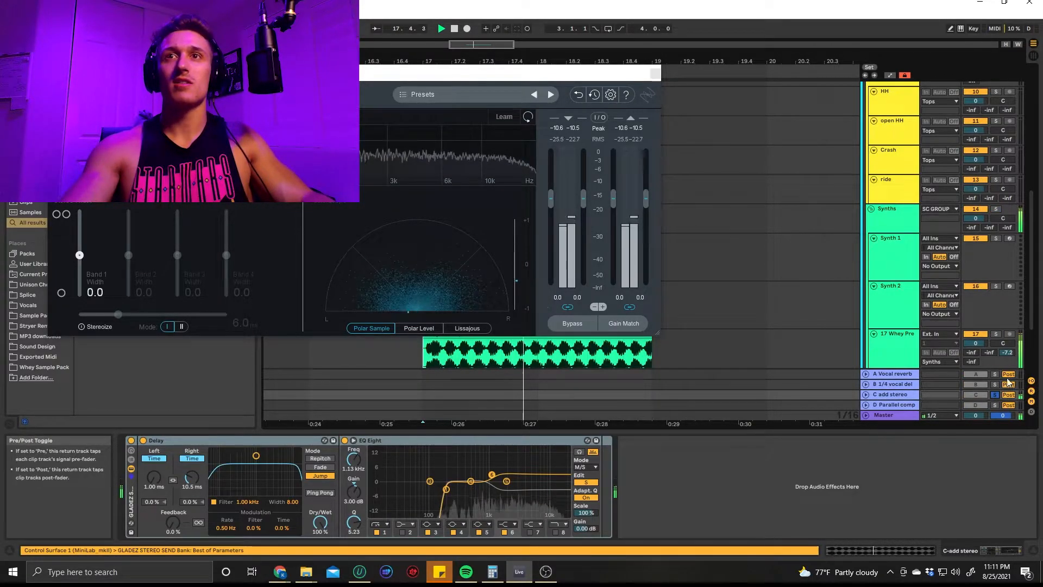
pyautogui.moveTo(1008, 352); pyautogui.dragTo(1008, 361)
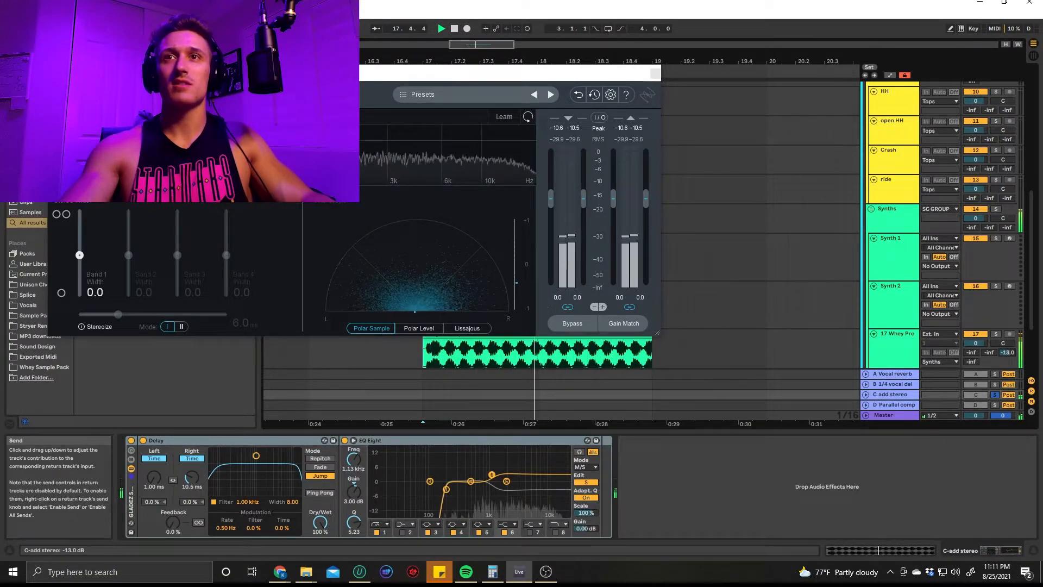
pyautogui.press('space')
pyautogui.click(995, 395)
# Set the Whey Predrop bass track's C add stereo send to -7.0 dB and play the full signal
pyautogui.moveTo(1008, 352)
pyautogui.mouseDown()
pyautogui.moveTo(1008, 380)
pyautogui.moveTo(1008, 321)
pyautogui.moveTo(1008, 350)
pyautogui.mouseUp()
pyautogui.press('space')
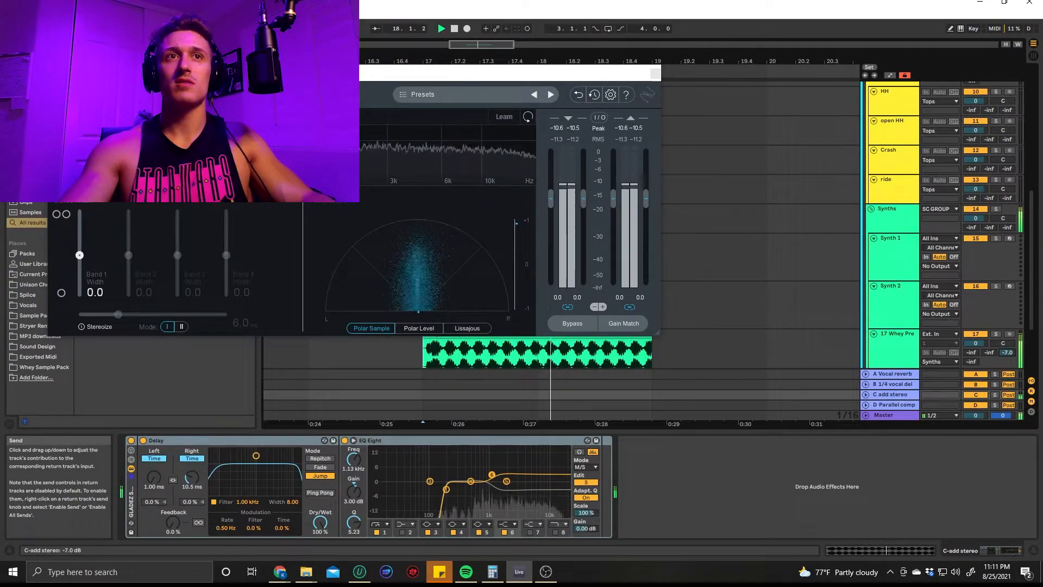
pyautogui.press('space')
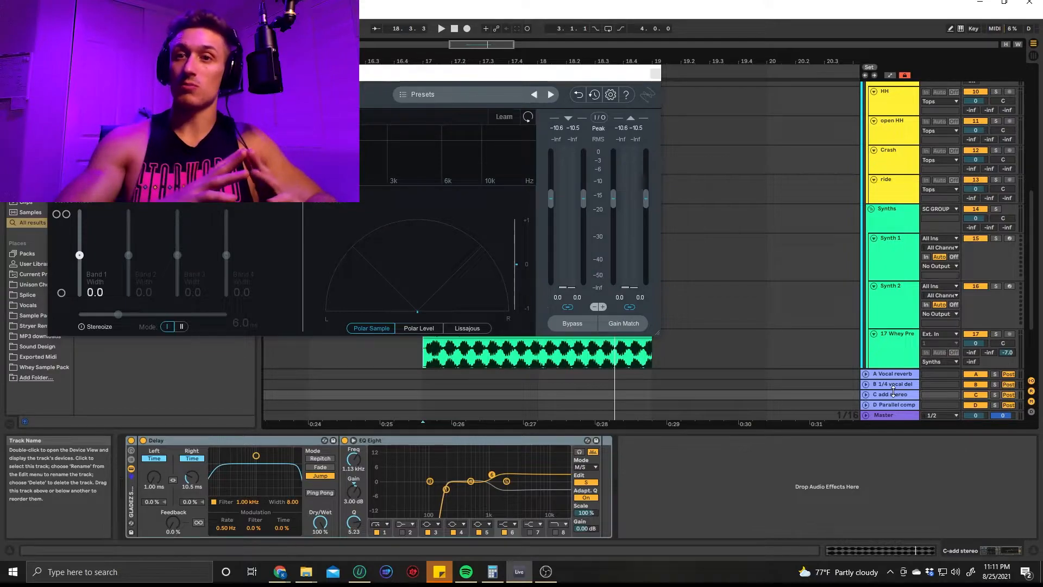
# Close the Imager window, delete the Whey Predrop bass clip, and remove Ozone 9 Imager from the Master
pyautogui.click(657, 74)
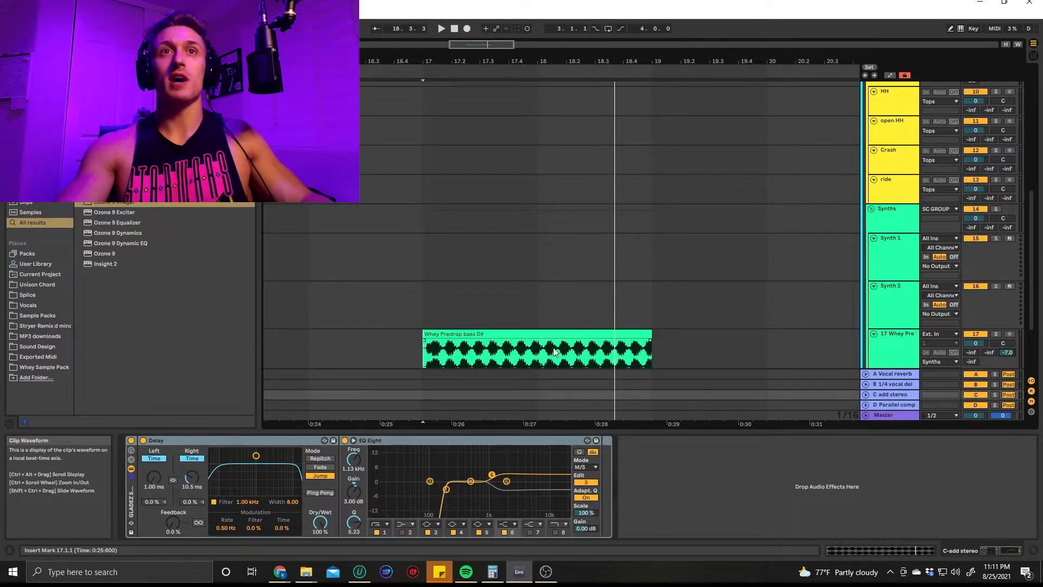
pyautogui.click(573, 334)
pyautogui.press('Delete')
pyautogui.click(823, 414)
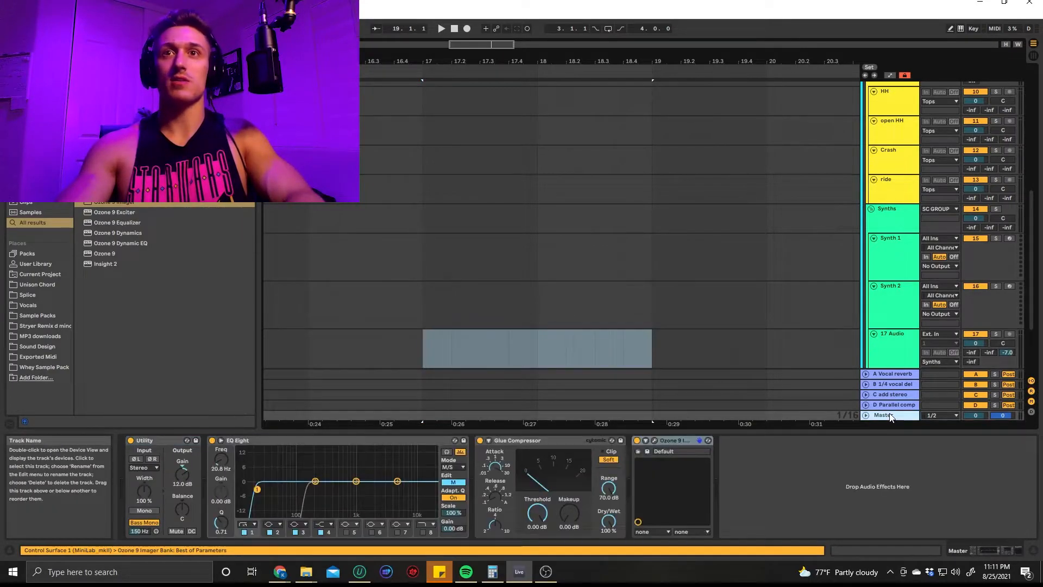
pyautogui.click(686, 441)
pyautogui.press('Delete')
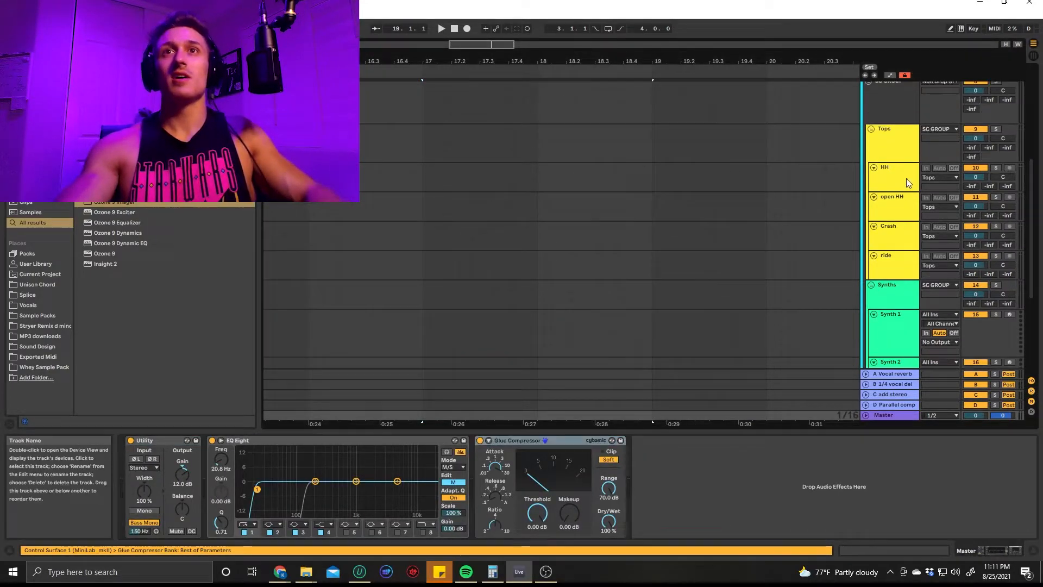
# Fold the Non Drop Group and unfold the Drop Group to show its subgroups
pyautogui.scroll(10, 888, 169)
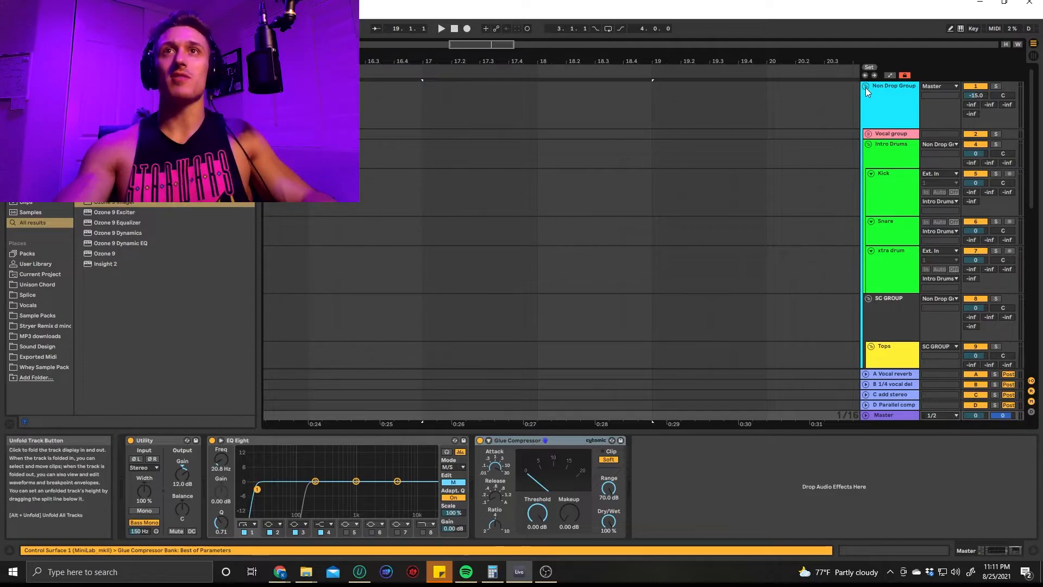
pyautogui.click(866, 86)
pyautogui.click(768, 119)
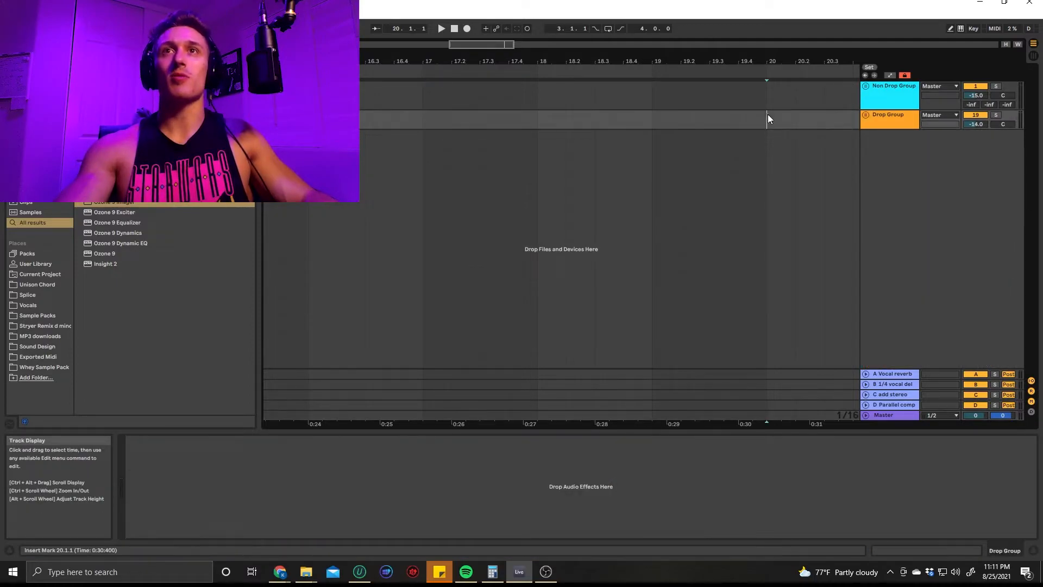
pyautogui.click(866, 115)
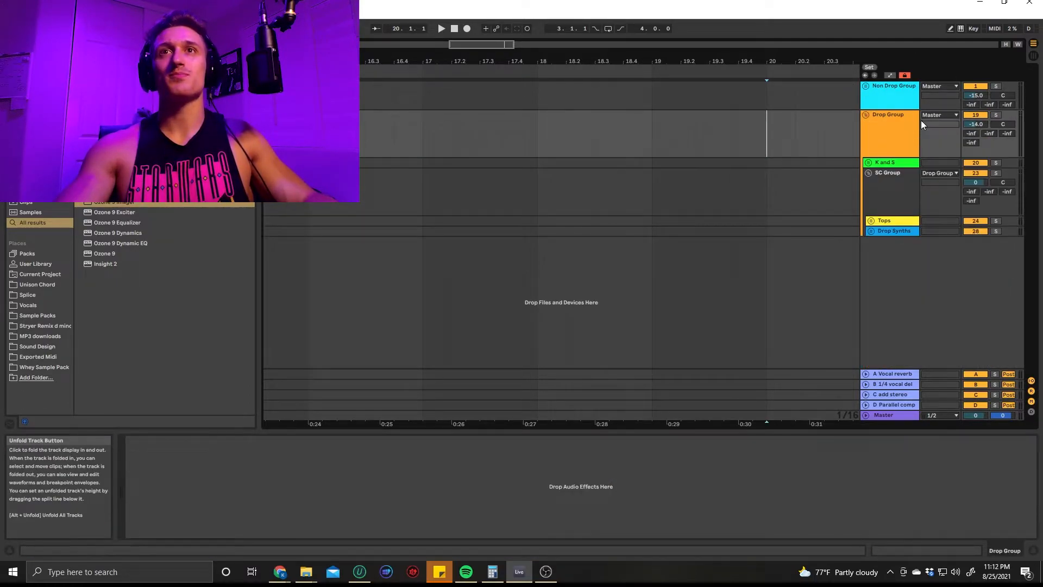
# Unfold the Non Drop Group and fold its Intro Drums, Tops and Synths subgroups for comparison with the Drop Group
pyautogui.click(866, 86)
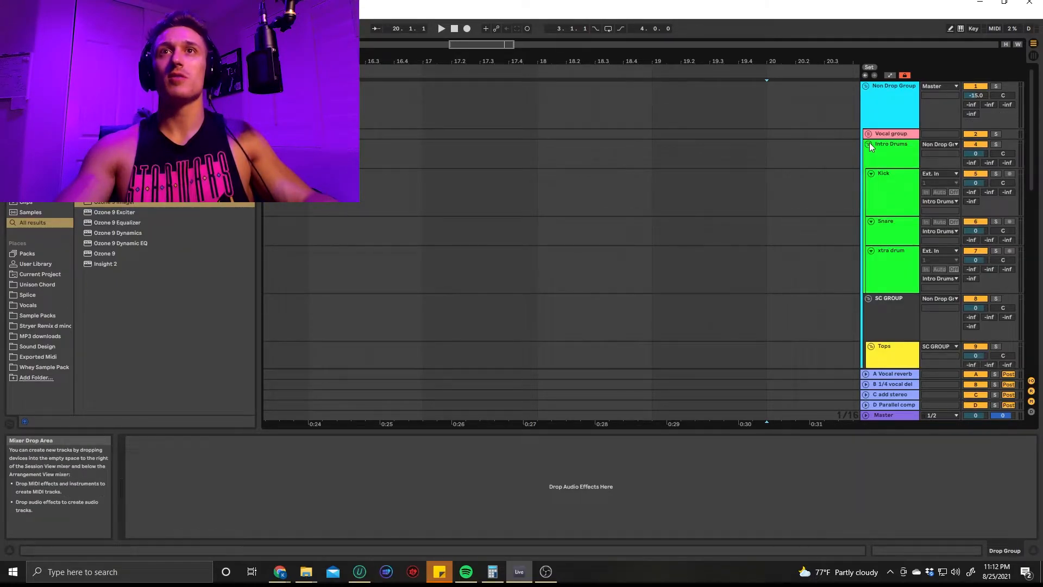
pyautogui.click(868, 144)
pyautogui.click(871, 202)
pyautogui.click(868, 252)
pyautogui.click(803, 239)
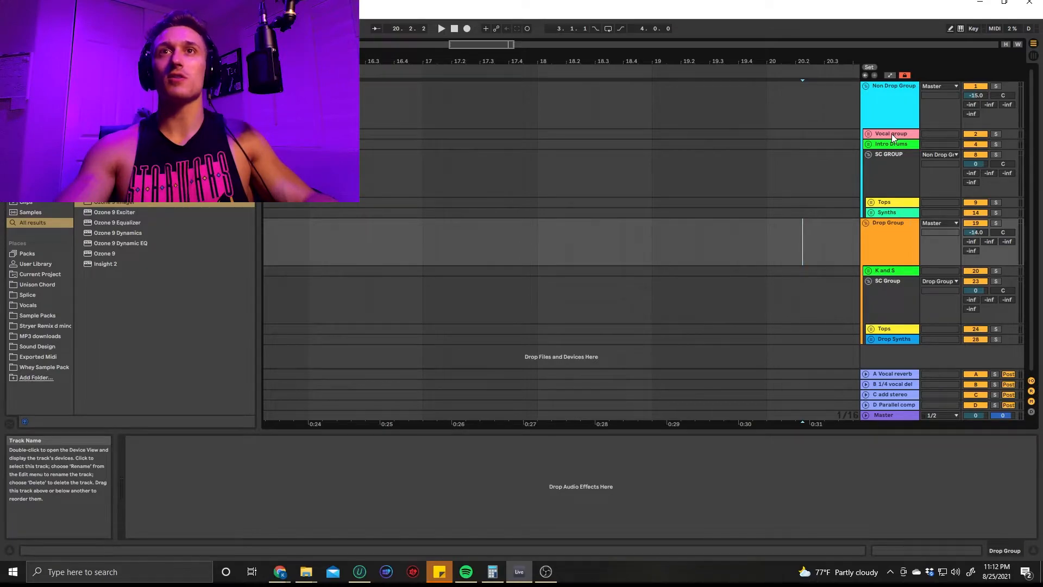
# Search for "eq", add an EQ Eight to the Drop Group, and set band 1 to a low cut at 20.8 Hz
pyautogui.click(888, 247)
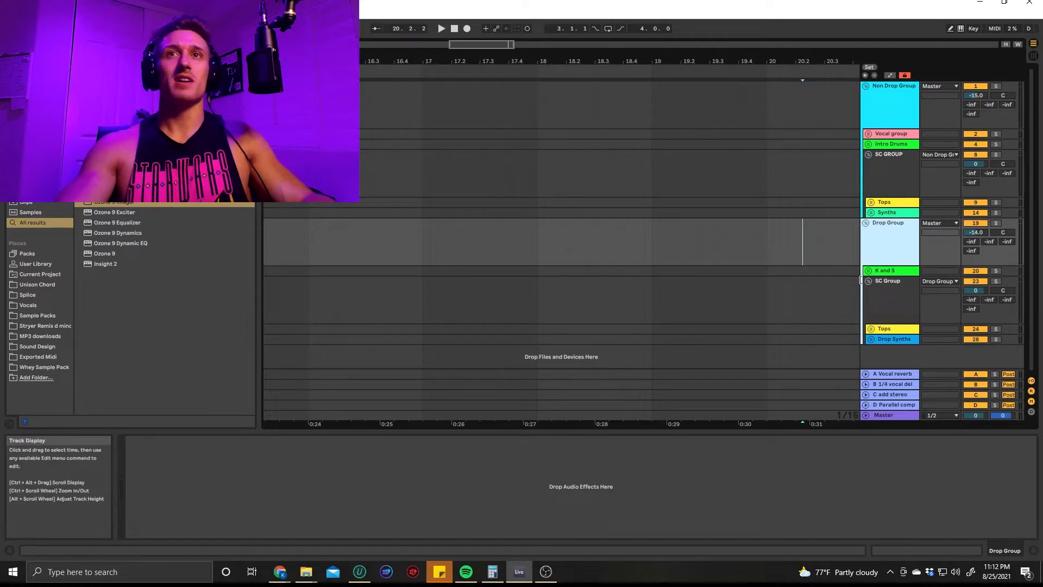
pyautogui.click(891, 299)
pyautogui.click(904, 236)
pyautogui.hotkey('ctrl', 'f')
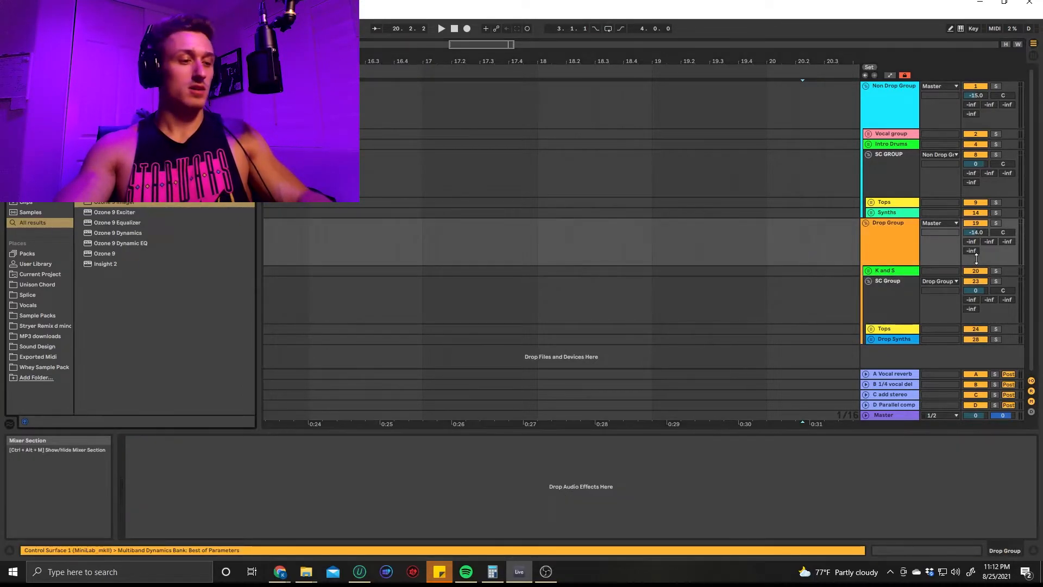
pyautogui.write('eq')
pyautogui.doubleClick(112, 77)
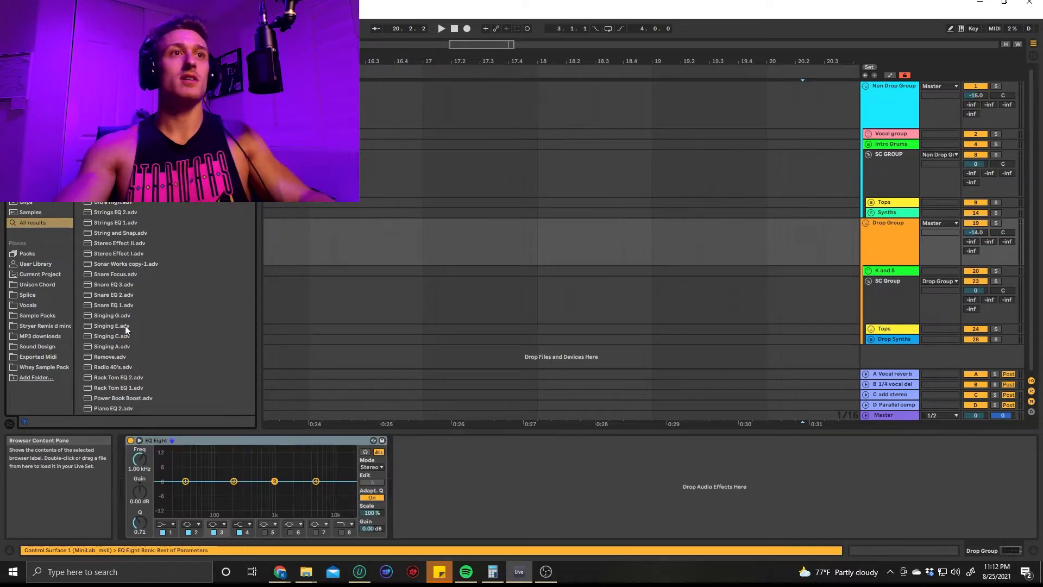
pyautogui.click(167, 524)
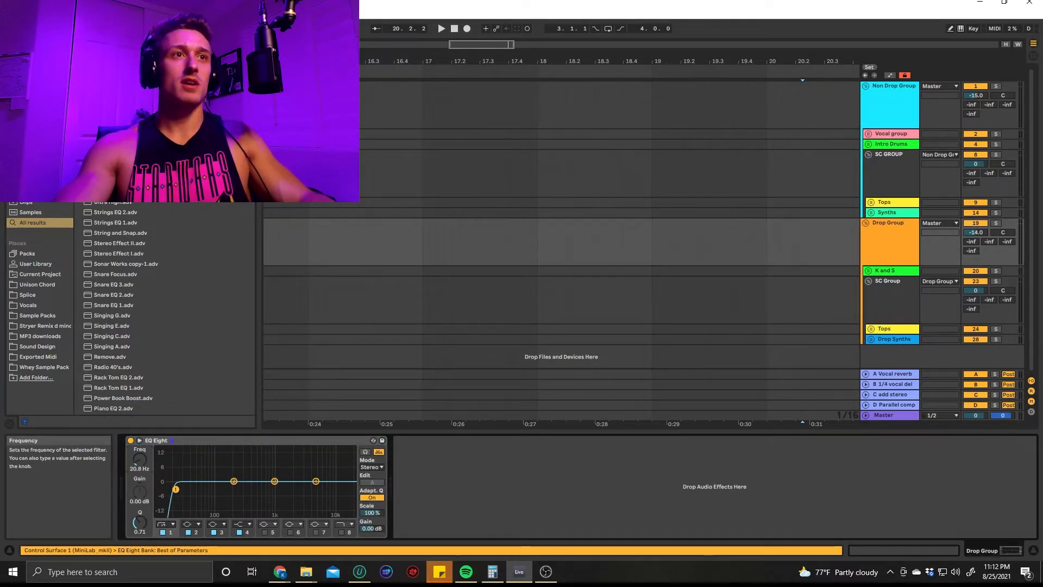
# Examine the K and S group's compressor and EQ Eight, and its Drop Kick and Drop Snare tracks
pyautogui.click(886, 246)
pyautogui.click(893, 272)
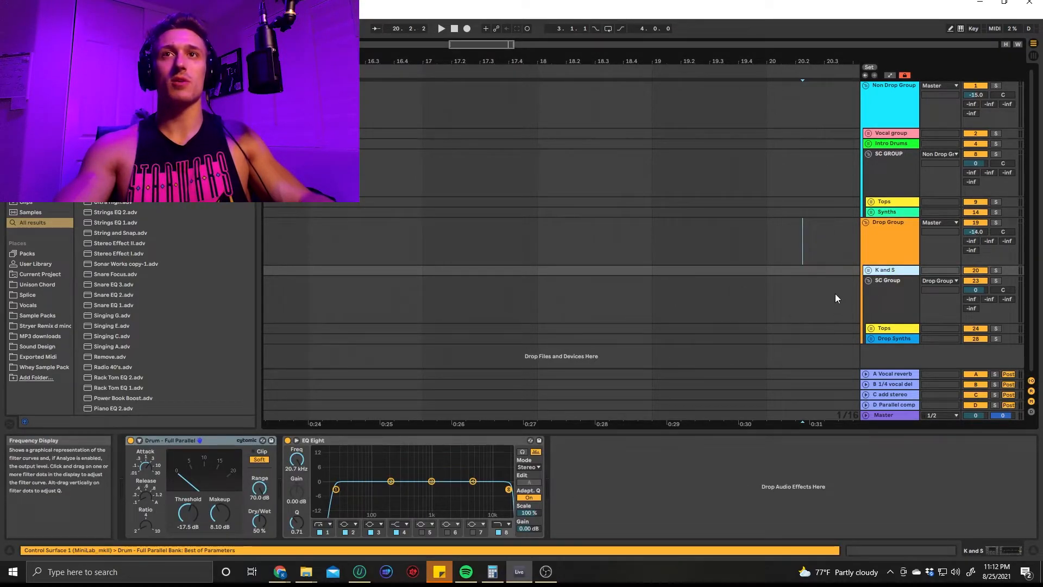
pyautogui.click(869, 271)
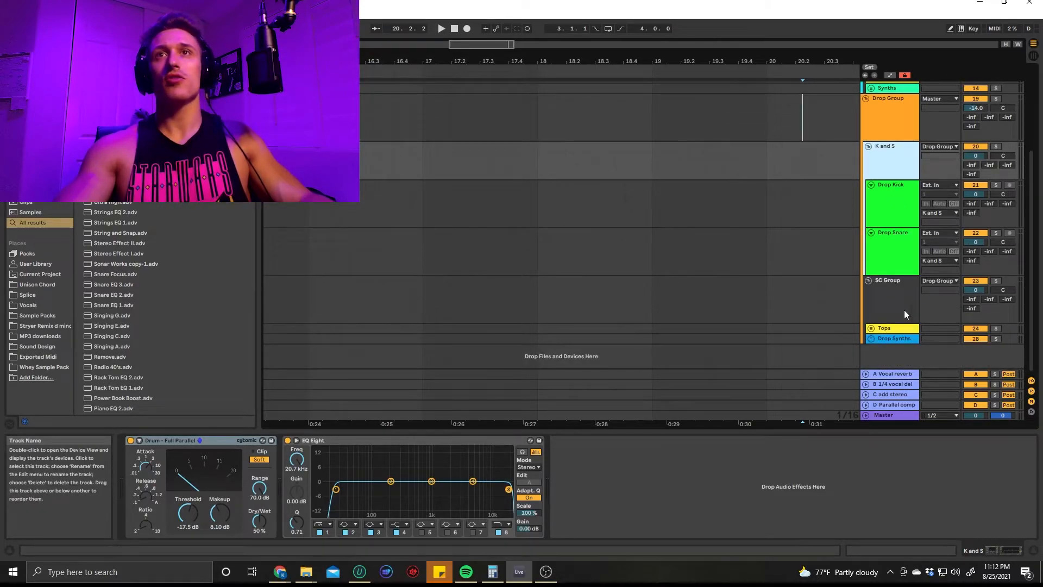
pyautogui.click(869, 146)
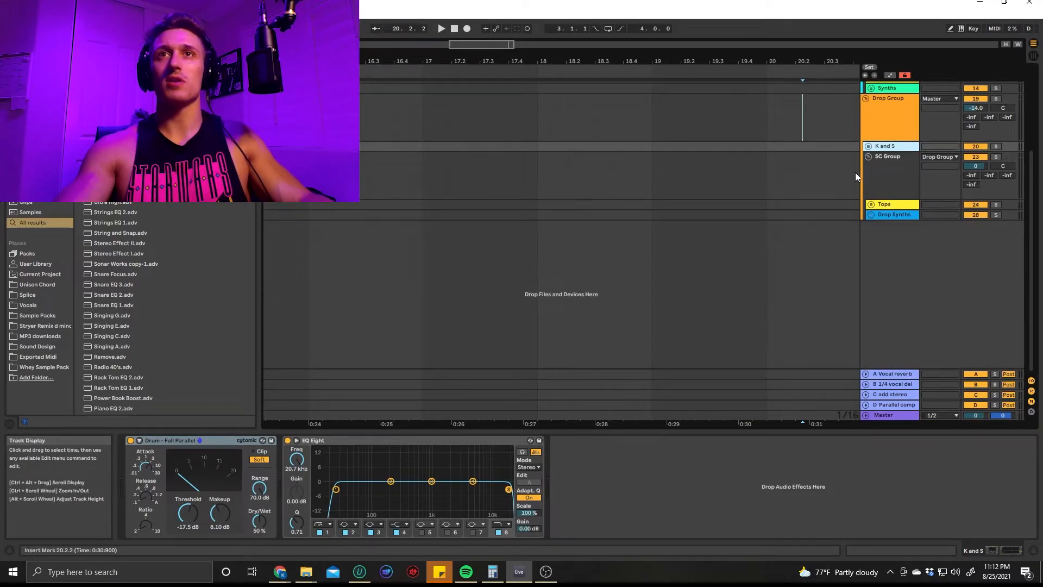
pyautogui.scroll(3, 870, 163)
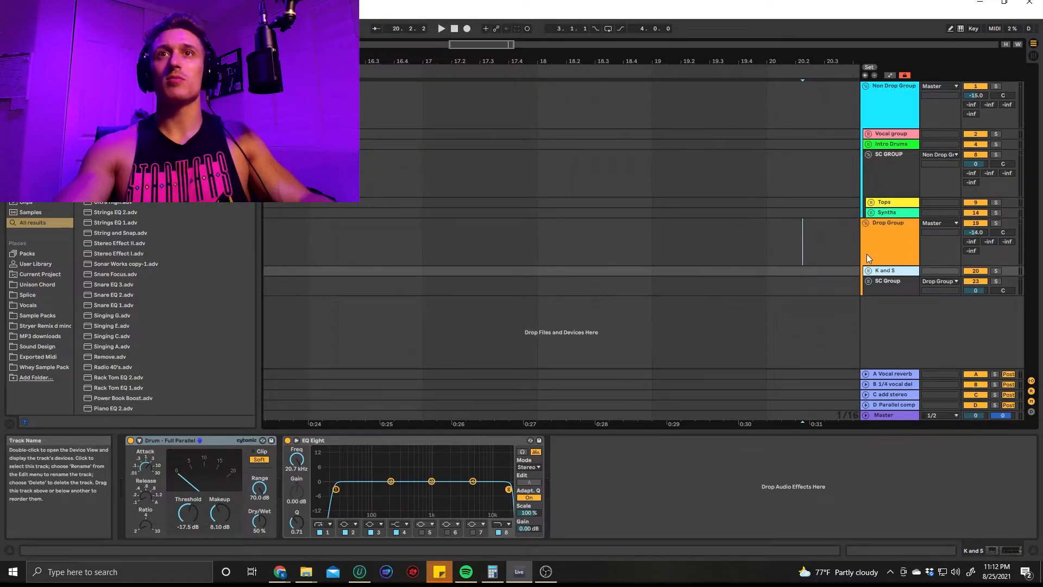
# Unfold the Tops group inside the Drop Group's SC Group and inspect its tracks and EQ Eight
pyautogui.click(869, 281)
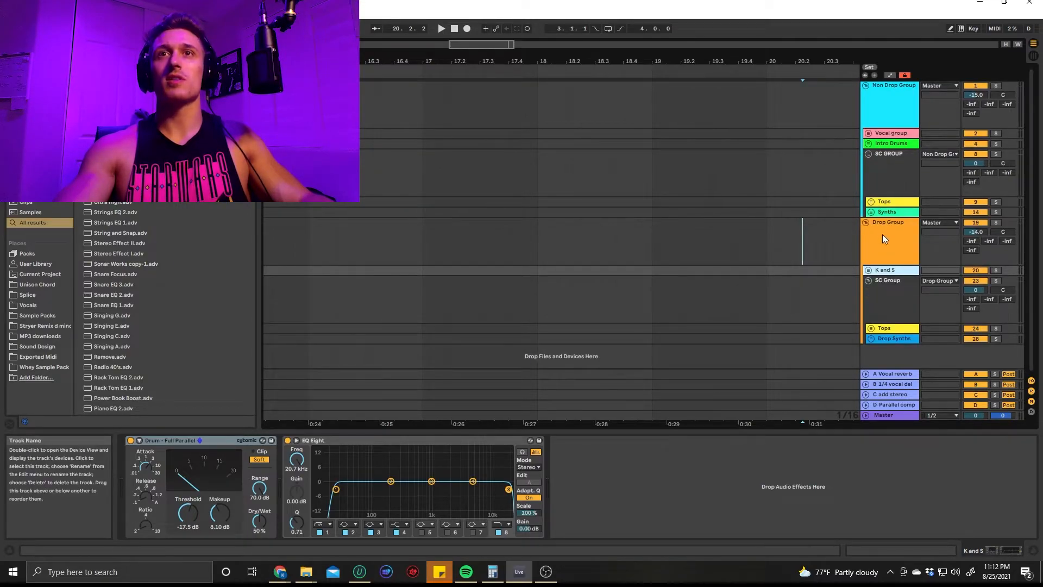
pyautogui.click(871, 328)
pyautogui.scroll(-5, 877, 315)
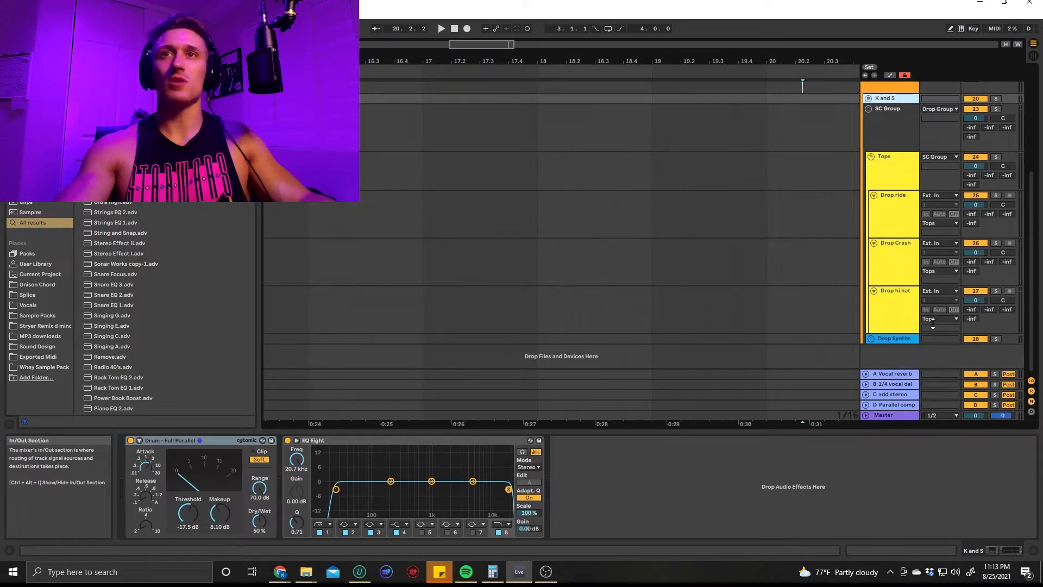
pyautogui.click(892, 161)
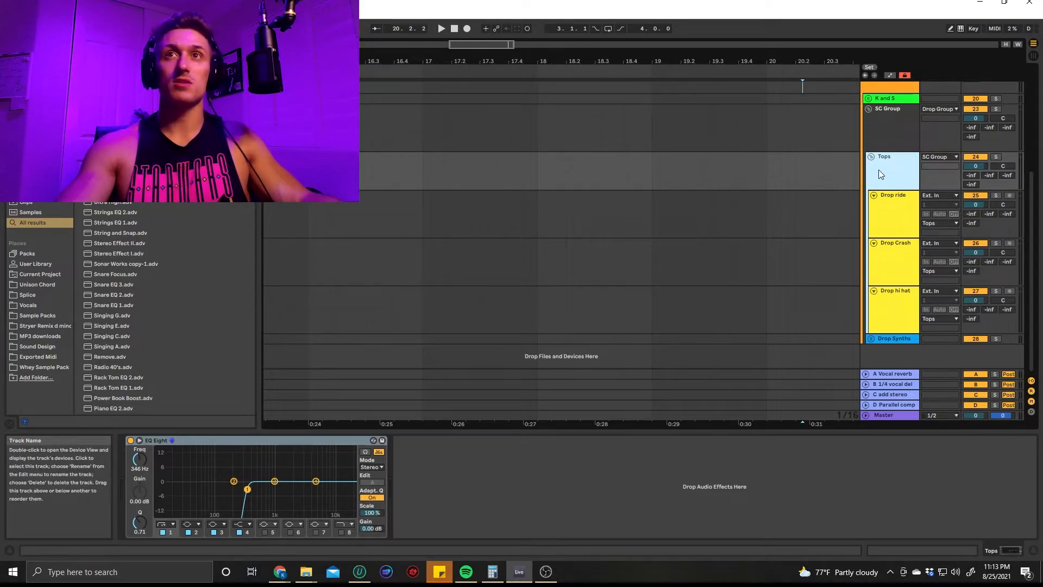
# Unfold the Drop Synths group and inspect its synth tracks, the SUB instrument and the group's effects chain
pyautogui.click(872, 339)
pyautogui.scroll(-5, 903, 305)
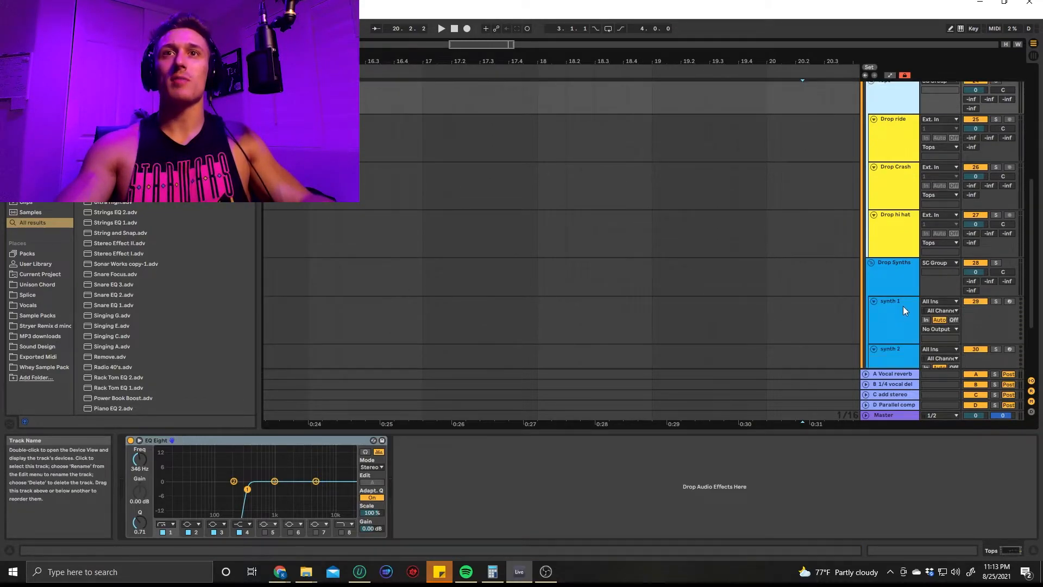
pyautogui.click(902, 207)
pyautogui.click(898, 264)
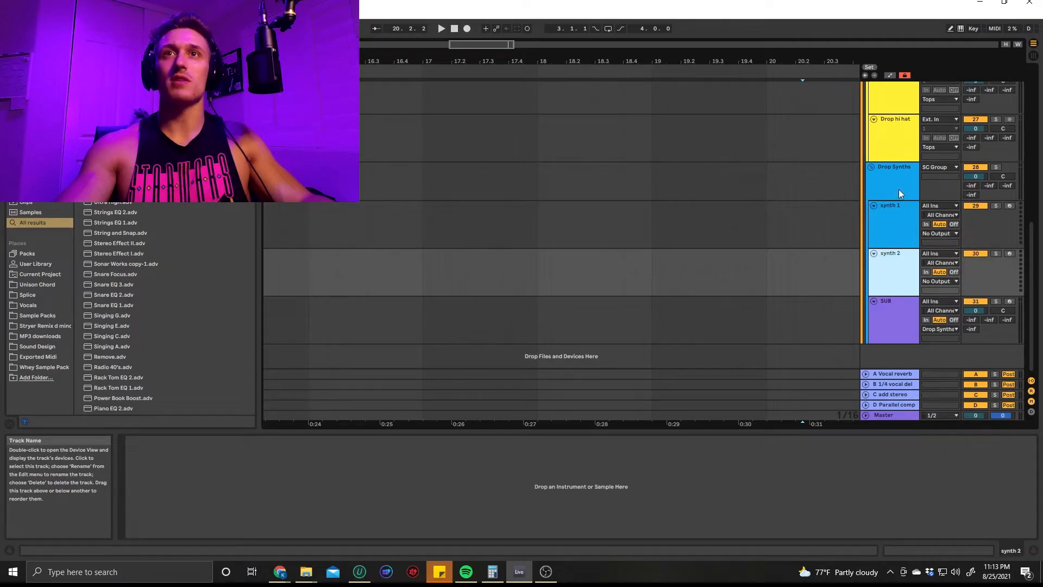
pyautogui.click(897, 317)
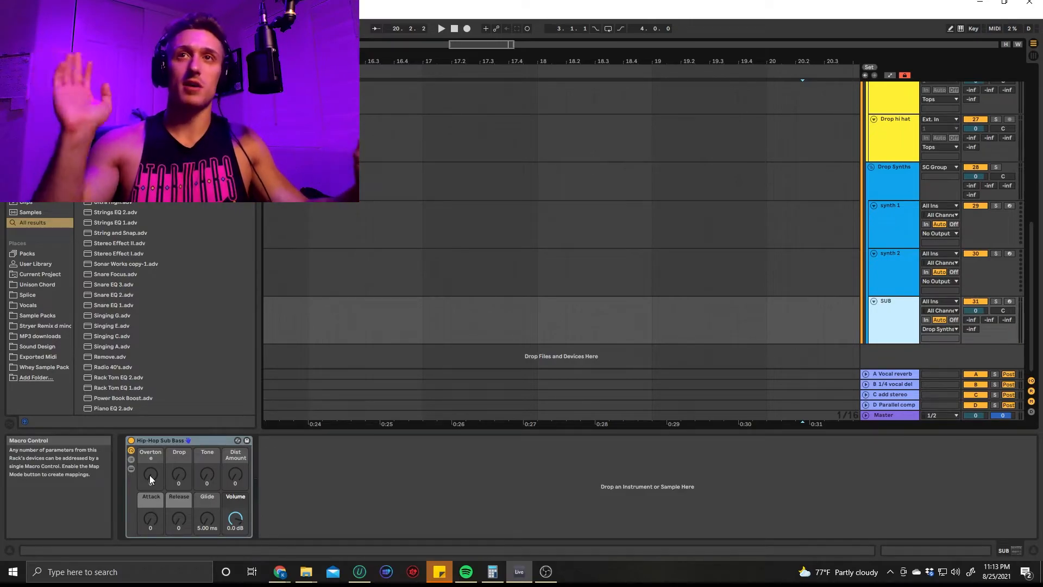
pyautogui.click(903, 194)
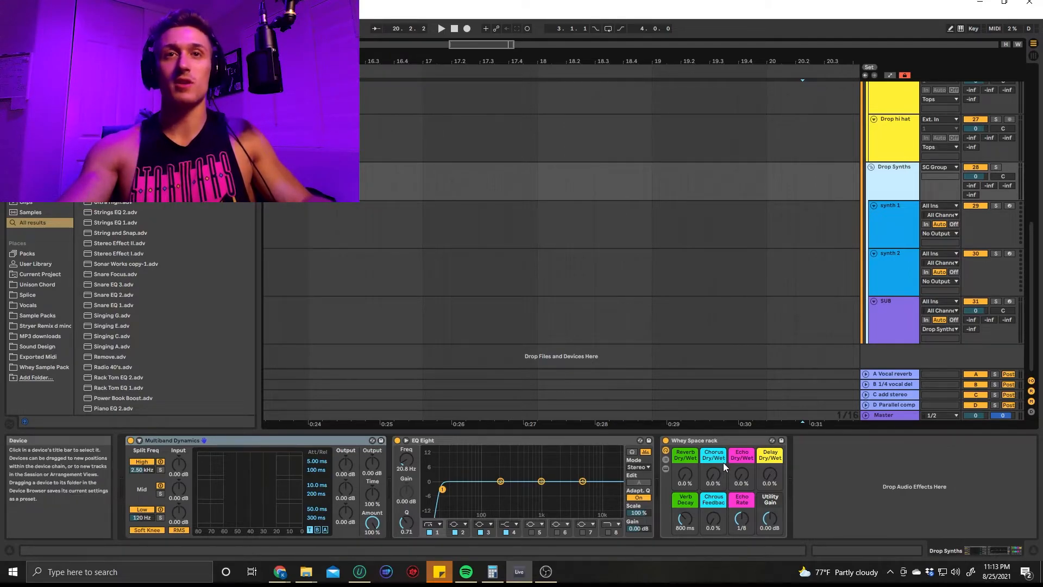
pyautogui.click(899, 244)
# Insert a new audio track below synth 2 in the Drop Synths group and search the browser for "bass"
pyautogui.click(898, 288)
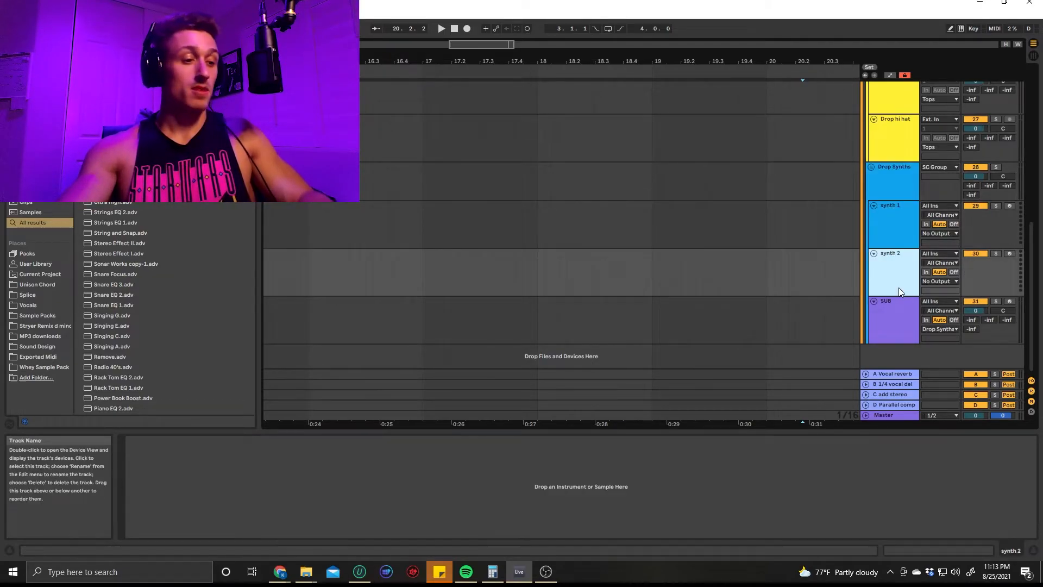
pyautogui.hotkey('ctrl', 't')
pyautogui.hotkey('ctrl', 'f')
pyautogui.write('bass')
pyautogui.scroll(-10, 164, 363)
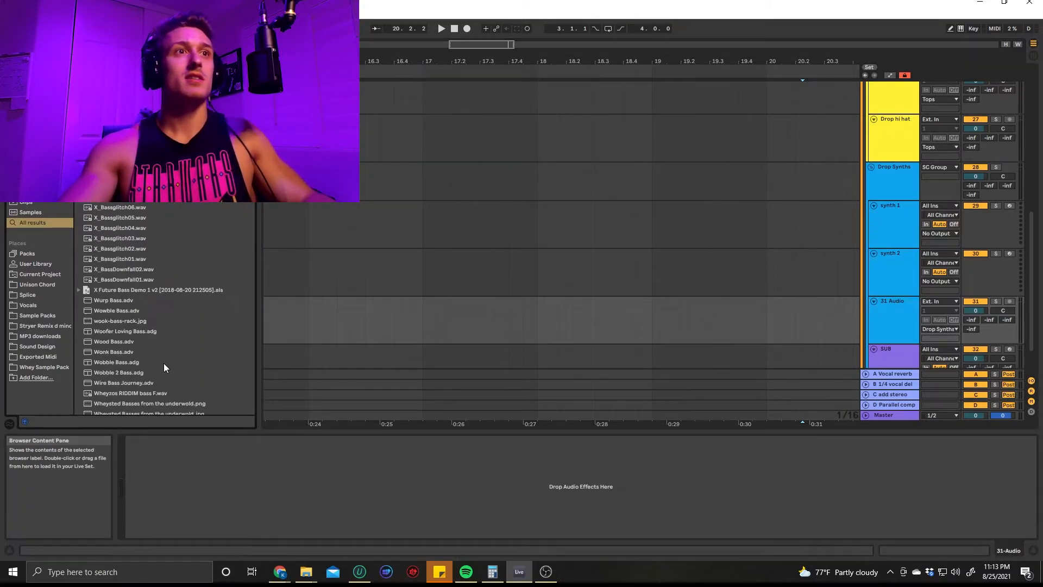
# Preview a KOMPANY bass one-shot, place it at bar 17 on the new audio track, and play it
pyautogui.click(147, 256)
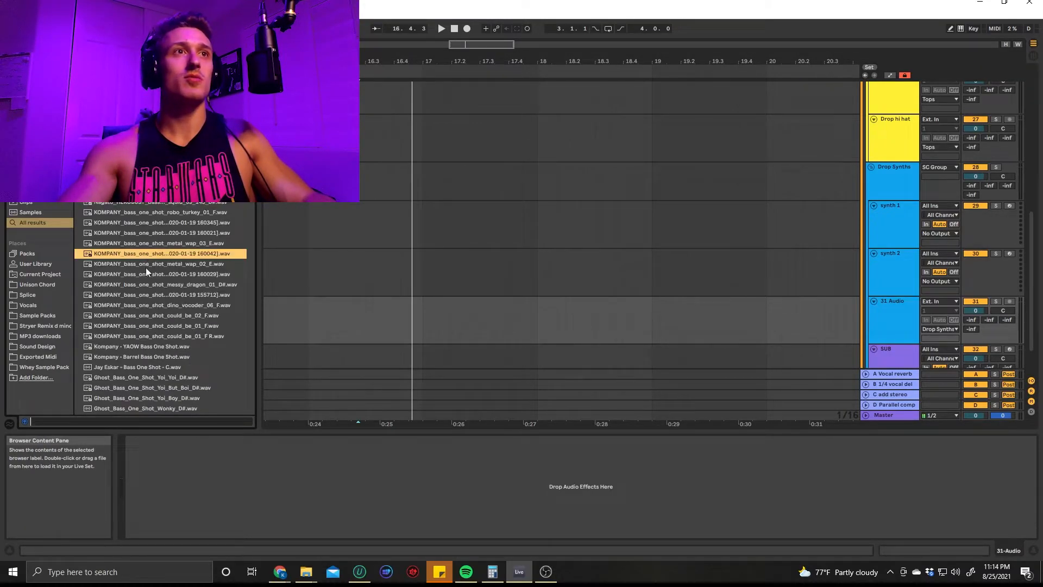
pyautogui.moveTo(148, 250); pyautogui.dragTo(577, 285)
pyautogui.moveTo(438, 321); pyautogui.dragTo(423, 325)
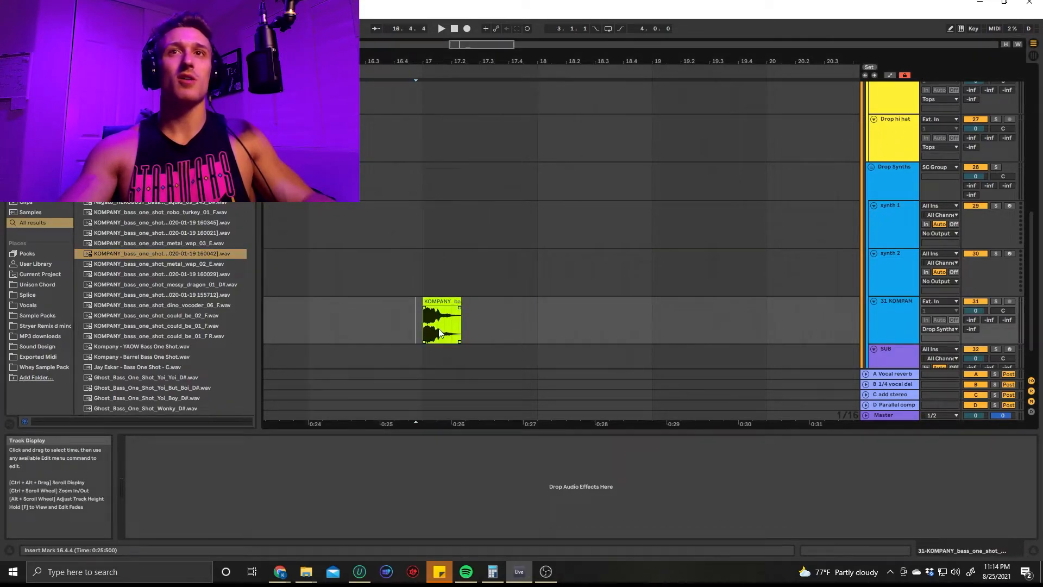
pyautogui.press('space')
# Audition the bass with the Drop Synths group's Reverb Dry/Wet at 100%, and return it to 0%
pyautogui.click(898, 172)
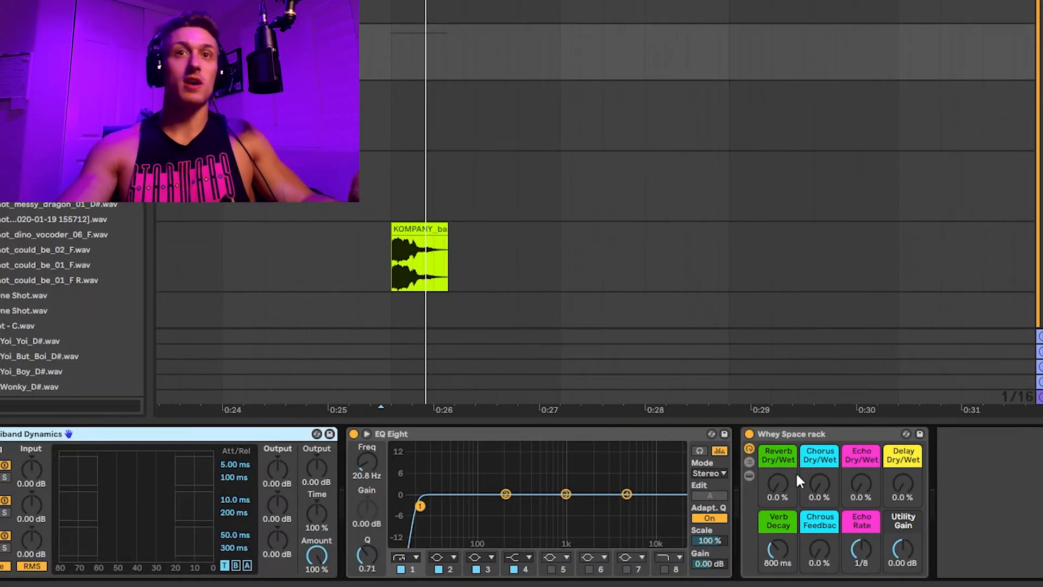
pyautogui.press('space')
pyautogui.moveTo(779, 483); pyautogui.dragTo(779, 435)
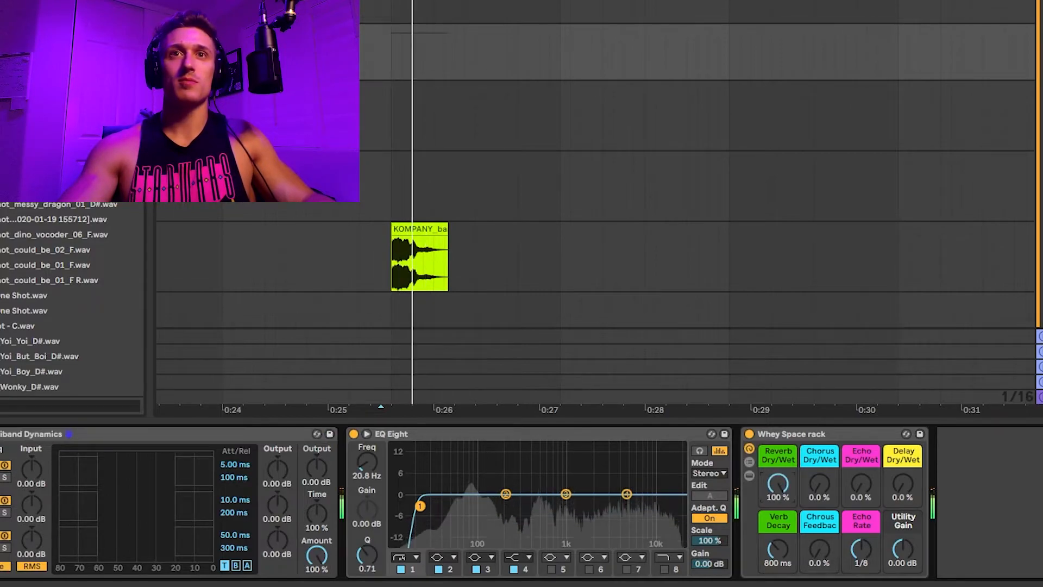
pyautogui.moveTo(778, 483); pyautogui.dragTo(780, 538)
pyautogui.press('space')
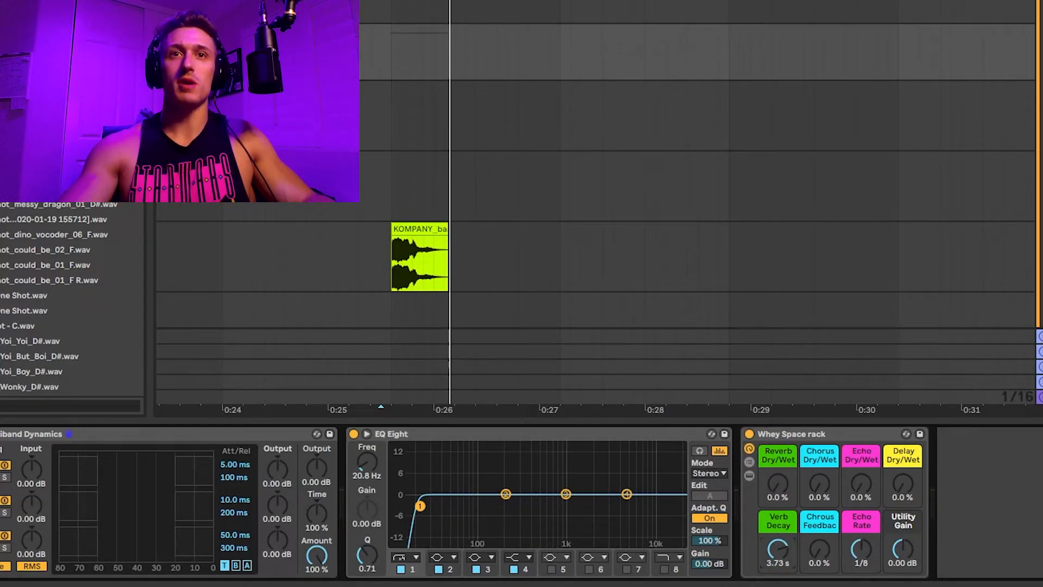
# Raise Verb Decay to 4.92 s, draw a rising Reverb Dry/Wet automation ramp over the bass clip's tail, and play it back
pyautogui.click(399, 247)
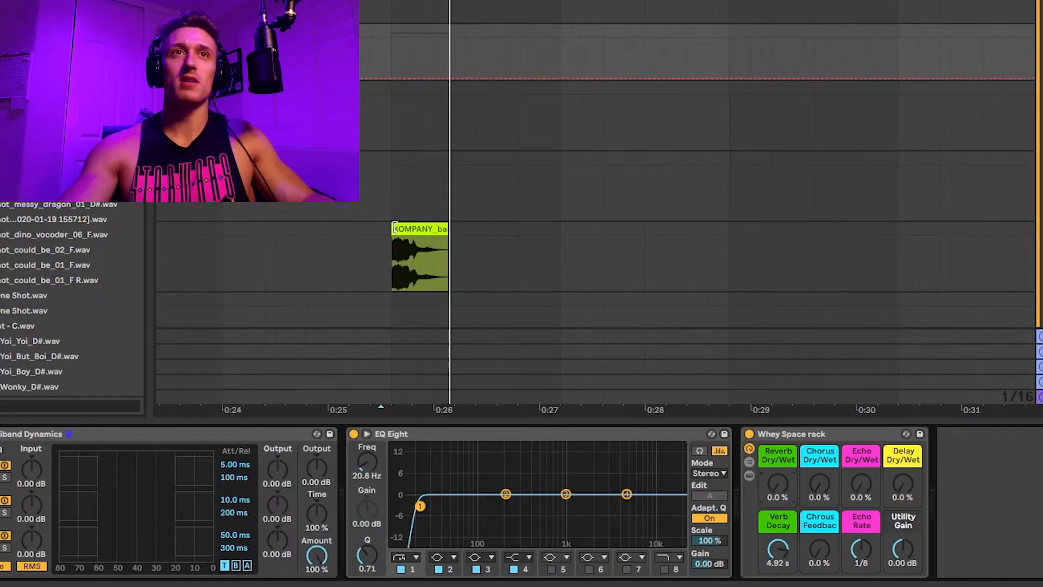
pyautogui.click(413, 78)
pyautogui.moveTo(445, 79); pyautogui.dragTo(445, 60)
pyautogui.click(402, 53)
pyautogui.click(368, 44)
pyautogui.moveTo(458, 60); pyautogui.dragTo(446, 80)
pyautogui.press('space')
# Remove the Reverb Dry/Wet automation around the bass clip and return Verb Decay to 800 ms
pyautogui.press('space')
pyautogui.press('space')
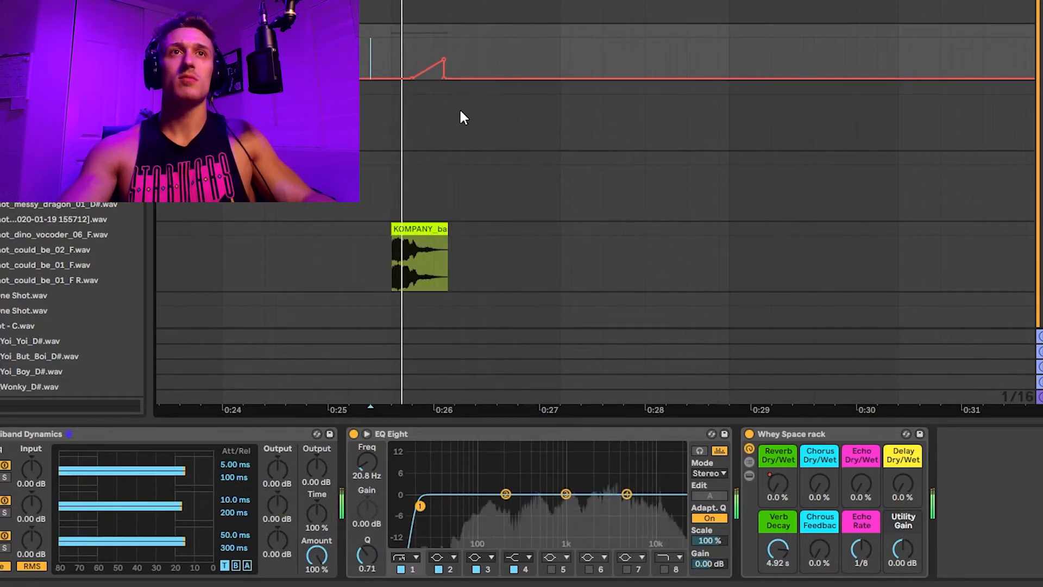
pyautogui.press('space')
pyautogui.click(444, 58)
pyautogui.moveTo(275, 57)
pyautogui.mouseDown()
pyautogui.moveTo(498, 88)
pyautogui.moveTo(295, 60)
pyautogui.mouseUp()
pyautogui.click(480, 64)
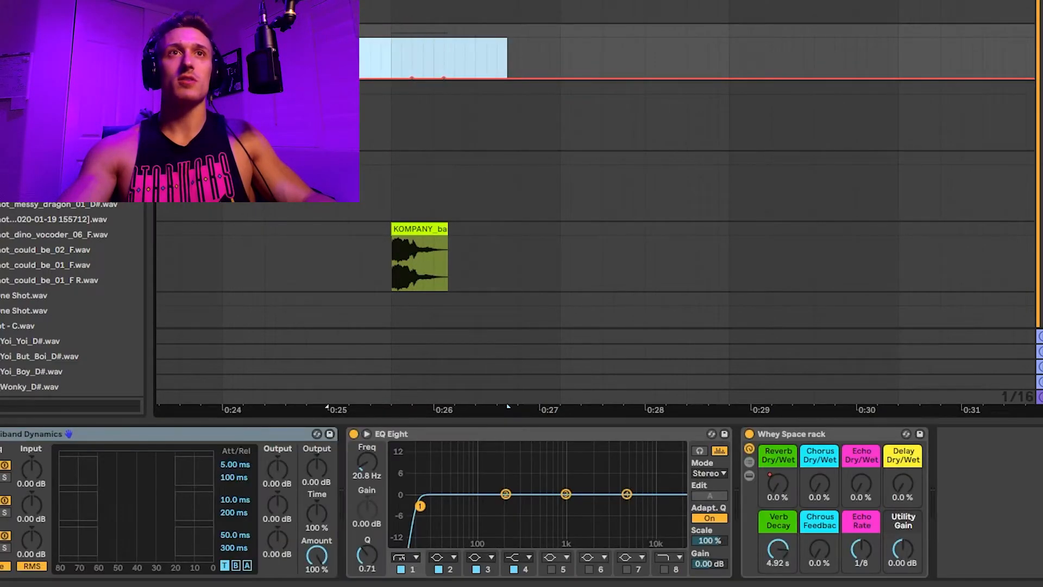
pyautogui.moveTo(775, 555); pyautogui.dragTo(775, 565)
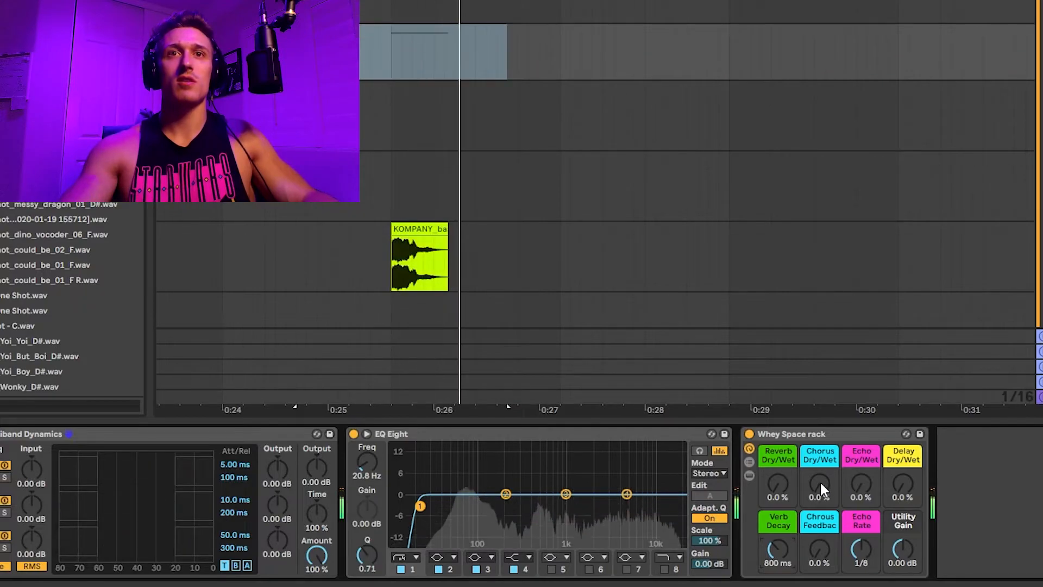
# Audition the bass clip with Chorus Dry/Wet at 98%, and return Chorus Dry/Wet to 0%
pyautogui.moveTo(820, 481); pyautogui.dragTo(820, 426)
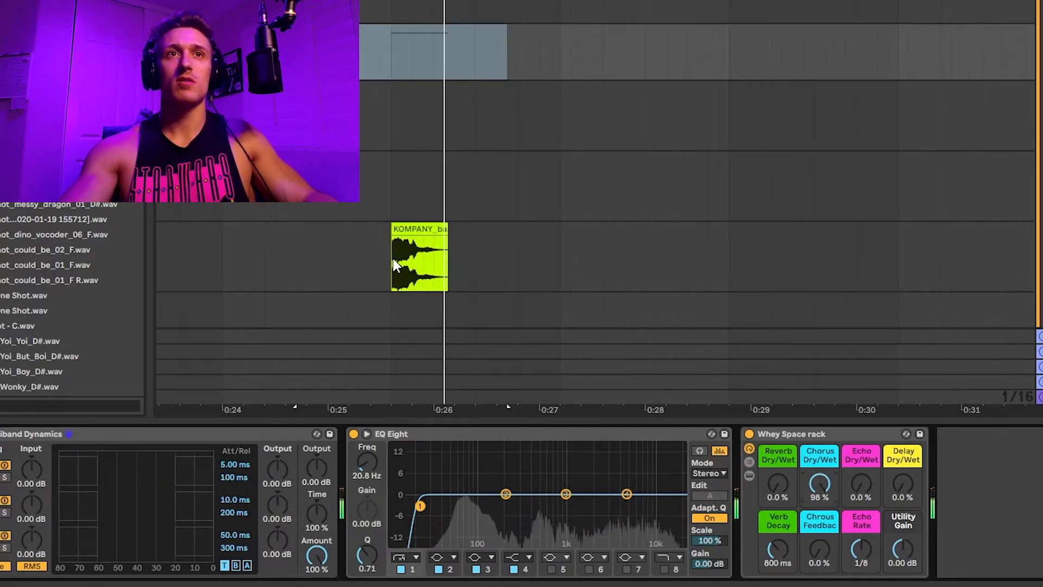
pyautogui.click(394, 261)
pyautogui.press('space')
pyautogui.click(1039, 52)
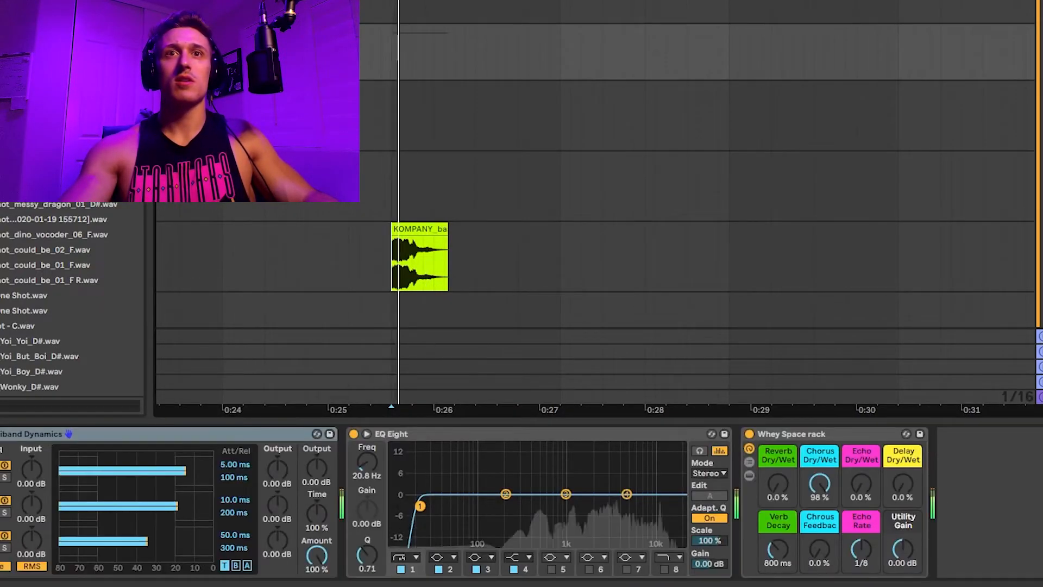
pyautogui.moveTo(821, 548); pyautogui.dragTo(820, 581)
pyautogui.moveTo(819, 486); pyautogui.dragTo(820, 538)
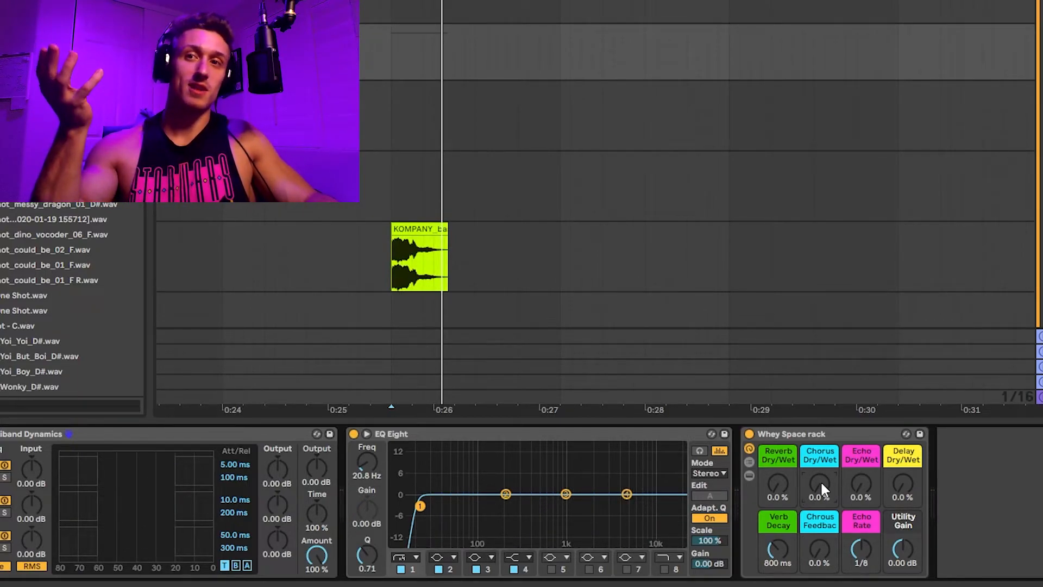
# Draw an Echo Dry/Wet automation ramp rising to about 50% across the bass clip and play it back
pyautogui.click(854, 481)
pyautogui.click(417, 235)
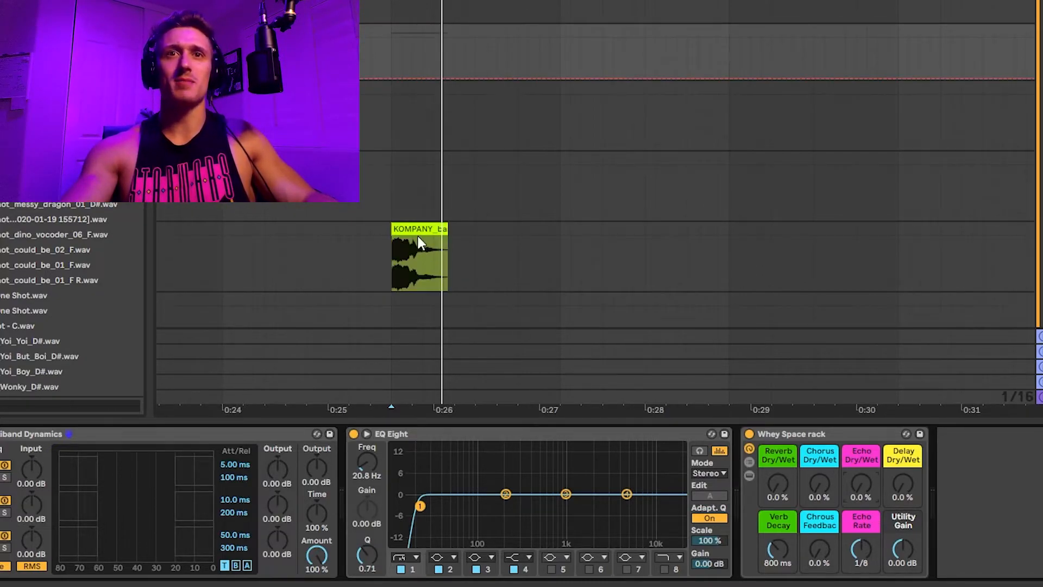
pyautogui.click(393, 78)
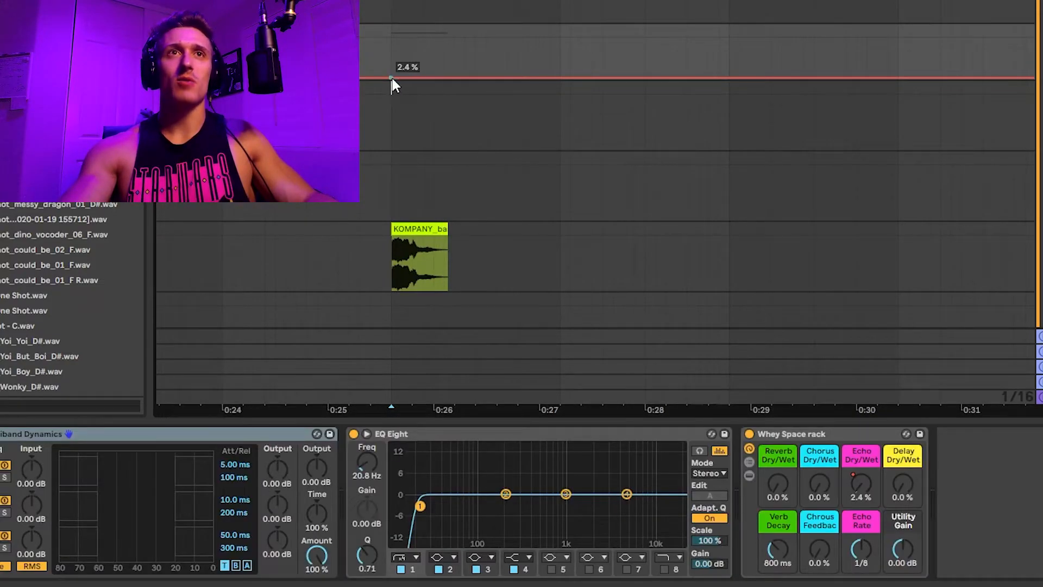
pyautogui.moveTo(389, 75); pyautogui.dragTo(433, 56)
pyautogui.click(371, 44)
pyautogui.press('space')
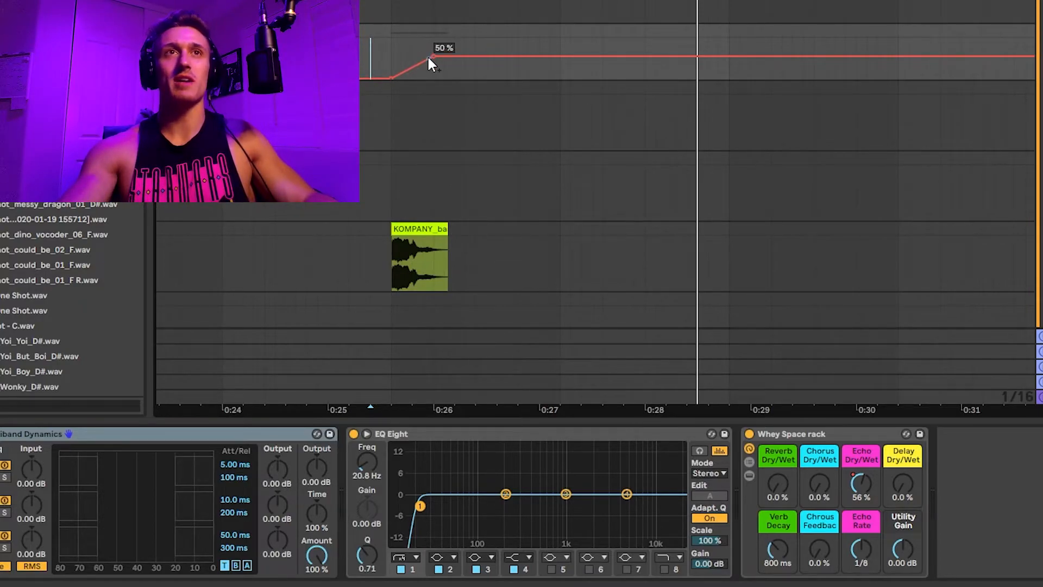
# Stop playback, delete the Echo Dry/Wet automation around the bass clip, and hide the automation lanes
pyautogui.press('space')
pyautogui.moveTo(348, 58); pyautogui.dragTo(509, 57)
pyautogui.press('Delete')
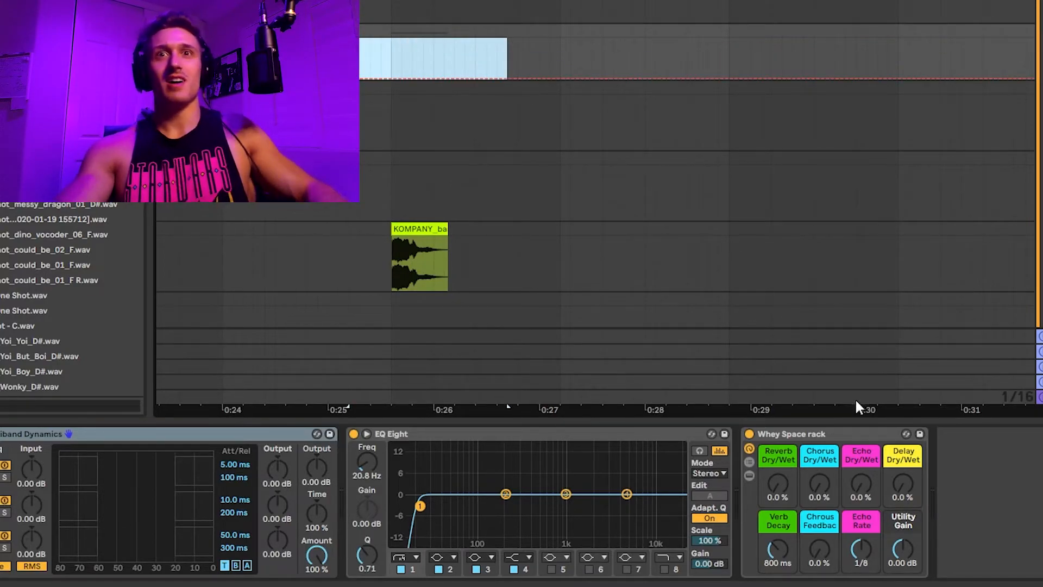
pyautogui.press('a')
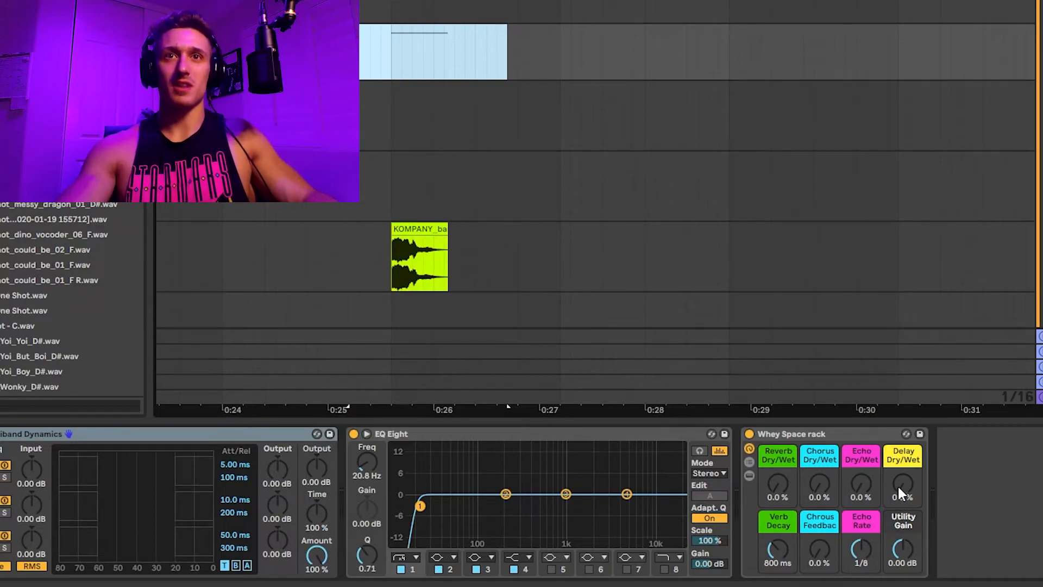
# Reveal the devices inside the Whey Space rack, examine the Reverb and its mapped controls, and hide them again
pyautogui.click(898, 485)
pyautogui.click(748, 475)
pyautogui.click(748, 475)
pyautogui.click(748, 475)
pyautogui.hscroll(10, 761, 489)
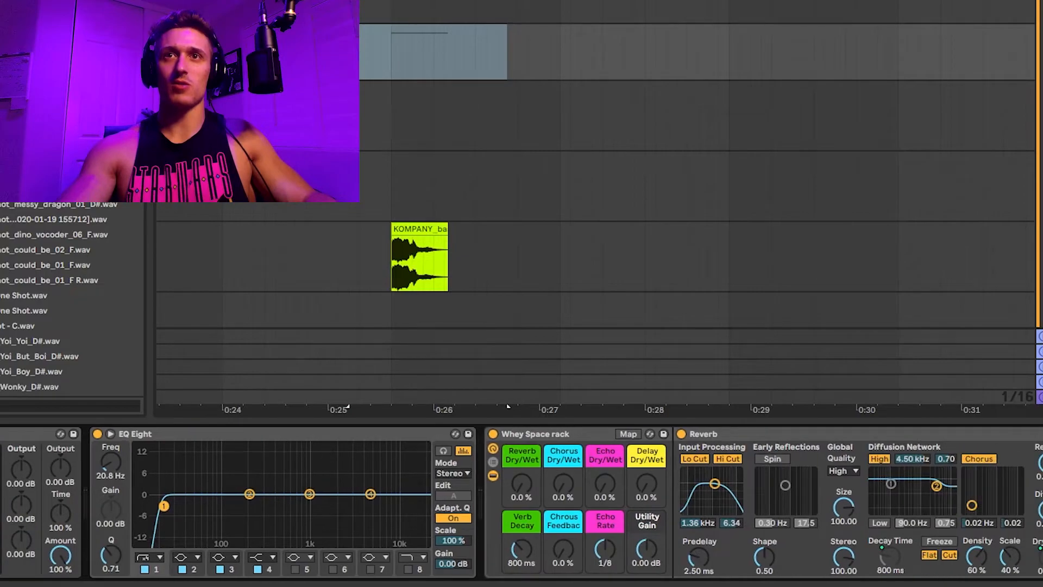
pyautogui.hscroll(-3, 647, 490)
pyautogui.hscroll(-2, 648, 486)
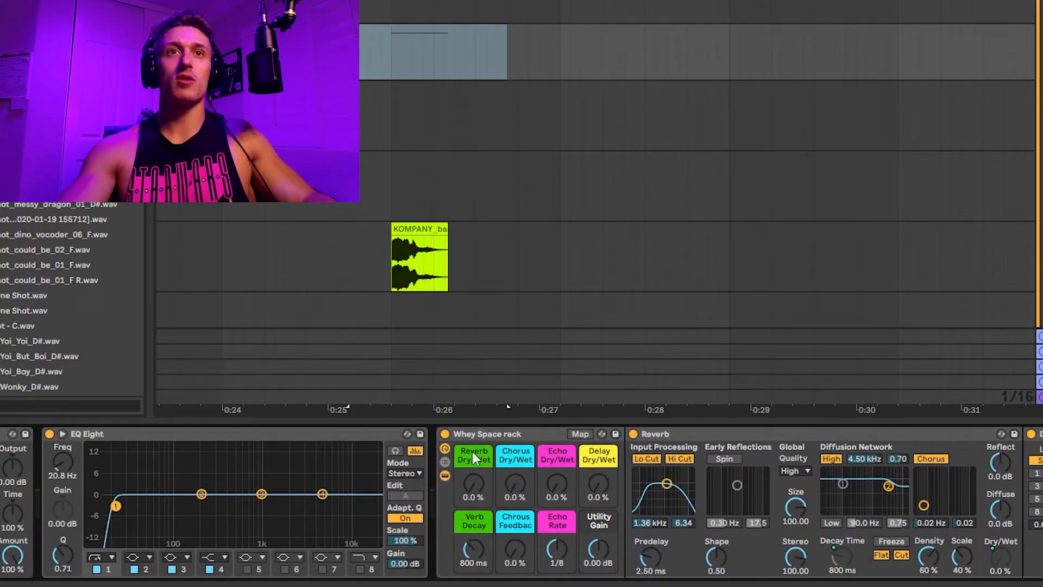
pyautogui.click(445, 476)
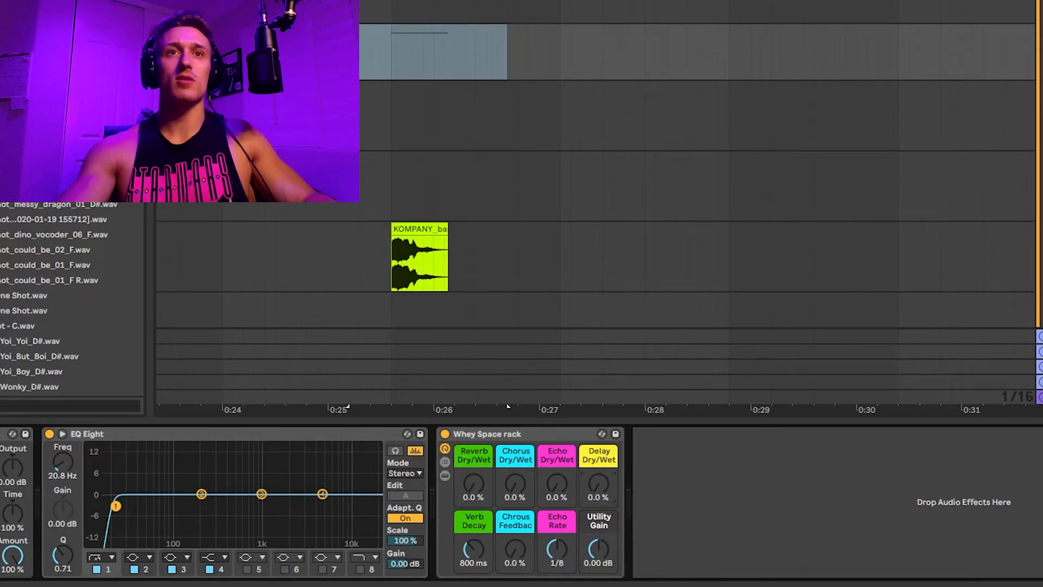
# Try Delay Dry/Wet automation breakpoints over the bass clip, play it back, and delete the automation
pyautogui.moveTo(598, 484); pyautogui.dragTo(598, 482)
pyautogui.press('a')
pyautogui.click(411, 63)
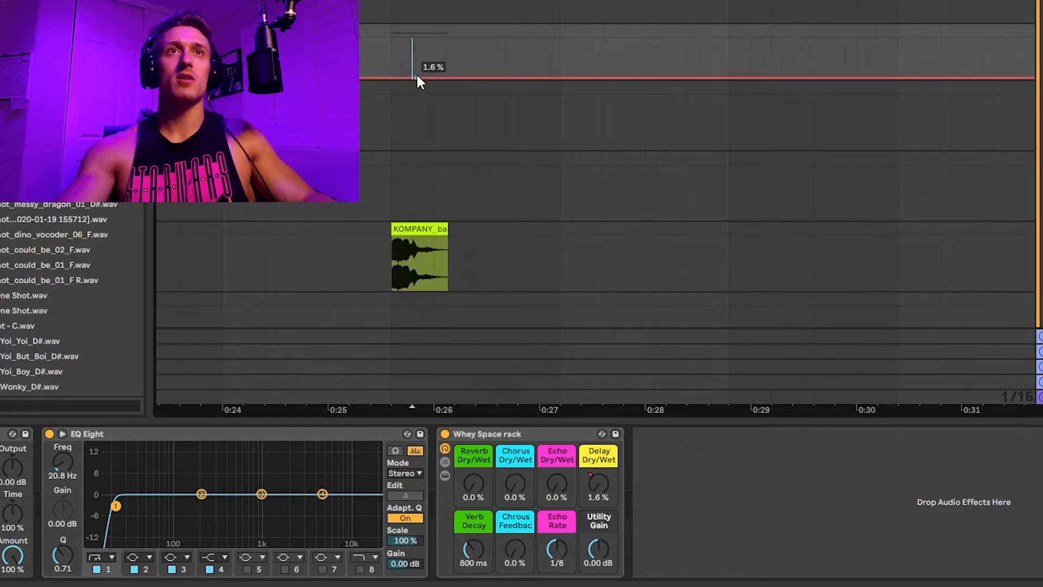
pyautogui.moveTo(418, 78)
pyautogui.mouseDown()
pyautogui.moveTo(426, 81)
pyautogui.moveTo(433, 54)
pyautogui.moveTo(414, 79)
pyautogui.mouseUp()
pyautogui.click(392, 61)
pyautogui.press('space')
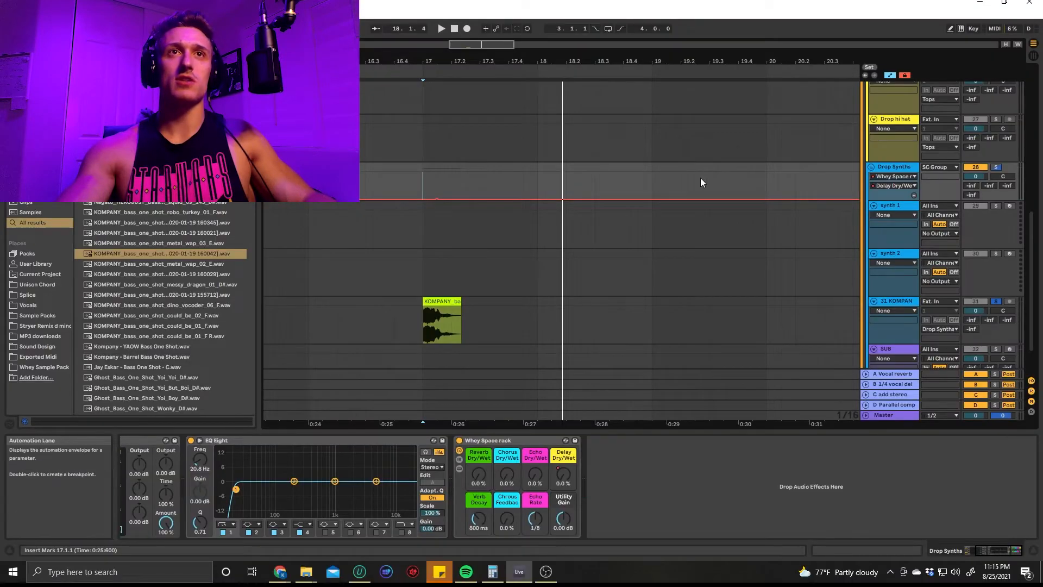
pyautogui.moveTo(464, 185); pyautogui.dragTo(474, 193)
pyautogui.press('Delete')
# Audition the bass with Utility Gain lowered to -6.34 dB, return it to 0 dB, and hide the automation lanes
pyautogui.press('space')
pyautogui.moveTo(566, 522); pyautogui.dragTo(566, 527)
pyautogui.press('space')
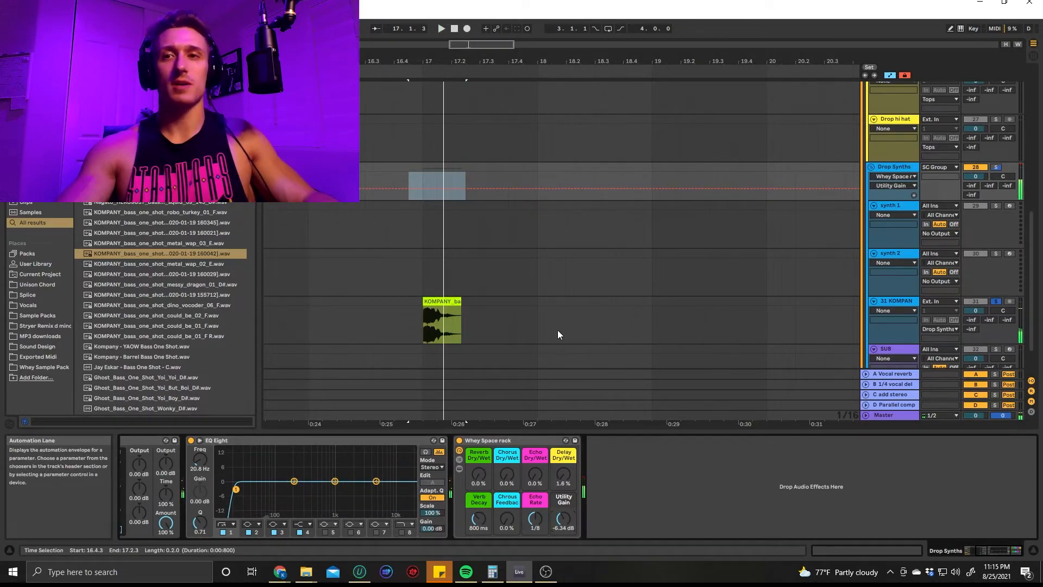
pyautogui.press('a')
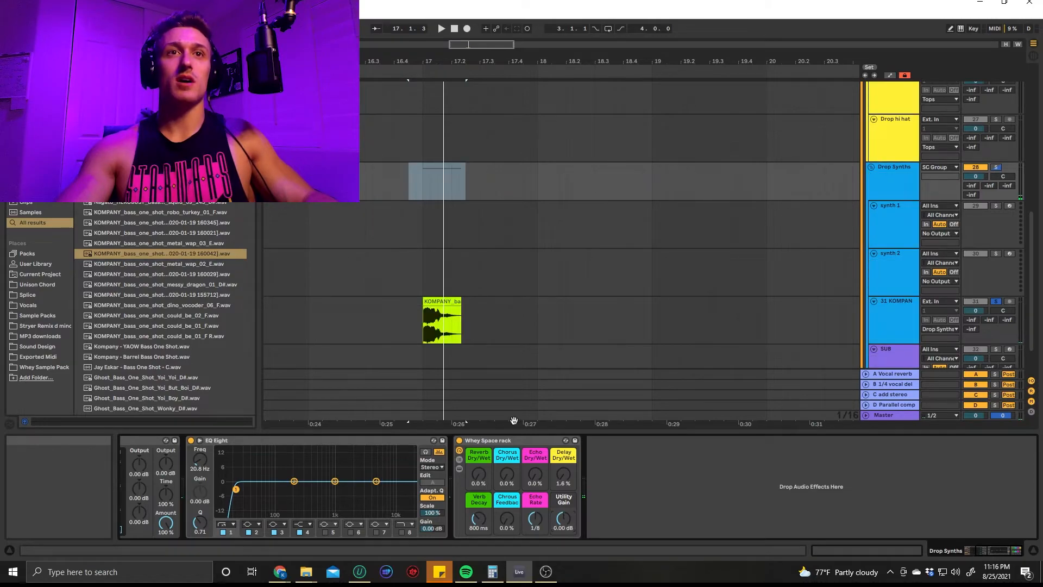
# Delete the audio track holding the KOMPANY bass one-shot
pyautogui.click(710, 510)
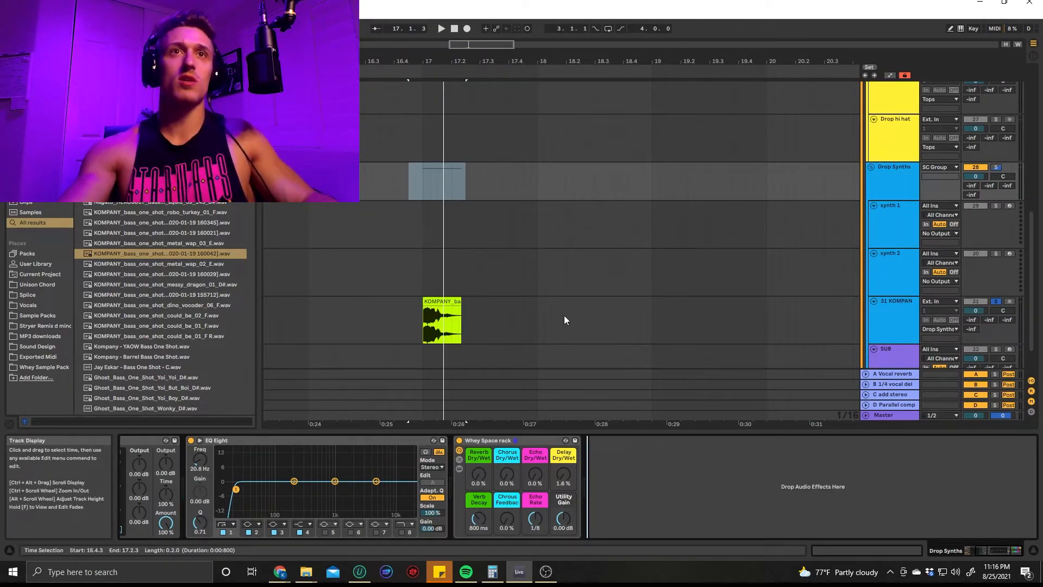
pyautogui.click(892, 312)
pyautogui.press('Delete')
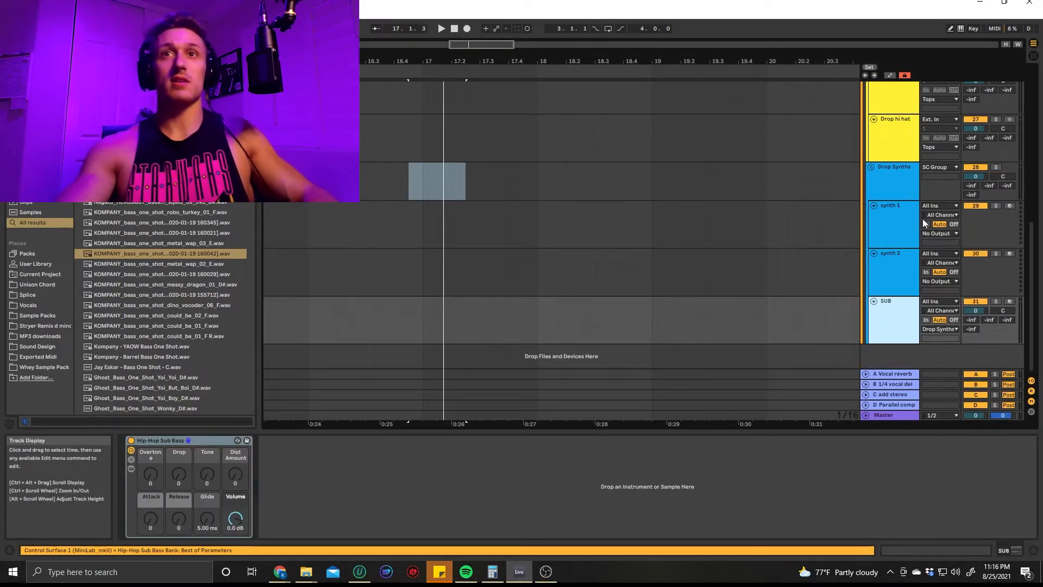
# Revisit the Whey Space rack on the Drop Synths group
pyautogui.click(885, 256)
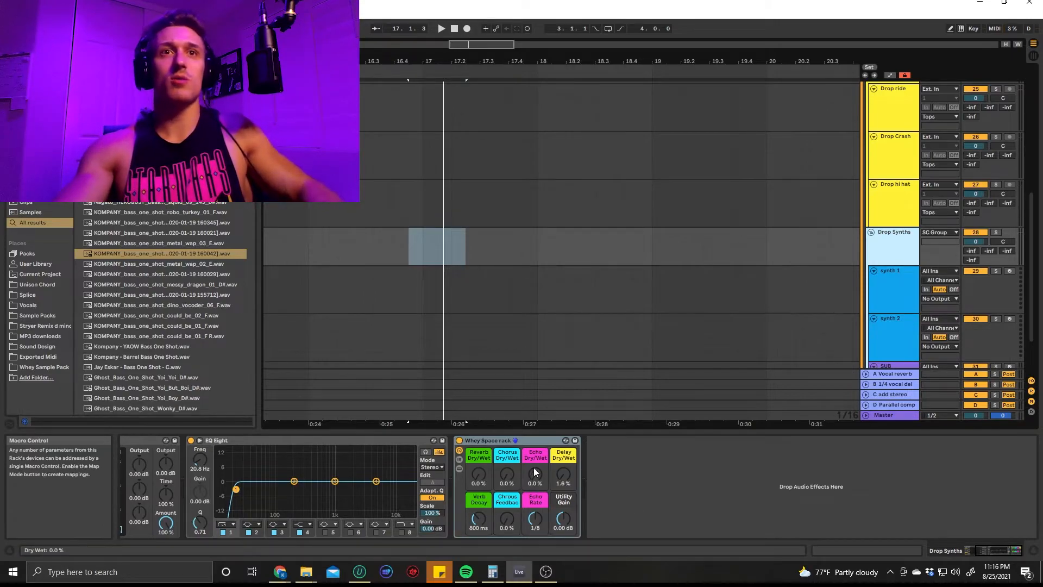
pyautogui.click(536, 443)
# Fold the drop section's Tops and Drop Synths groups, the Drop Group itself, and the Non Drop Group's SC GROUP
pyautogui.scroll(15, 770, 340)
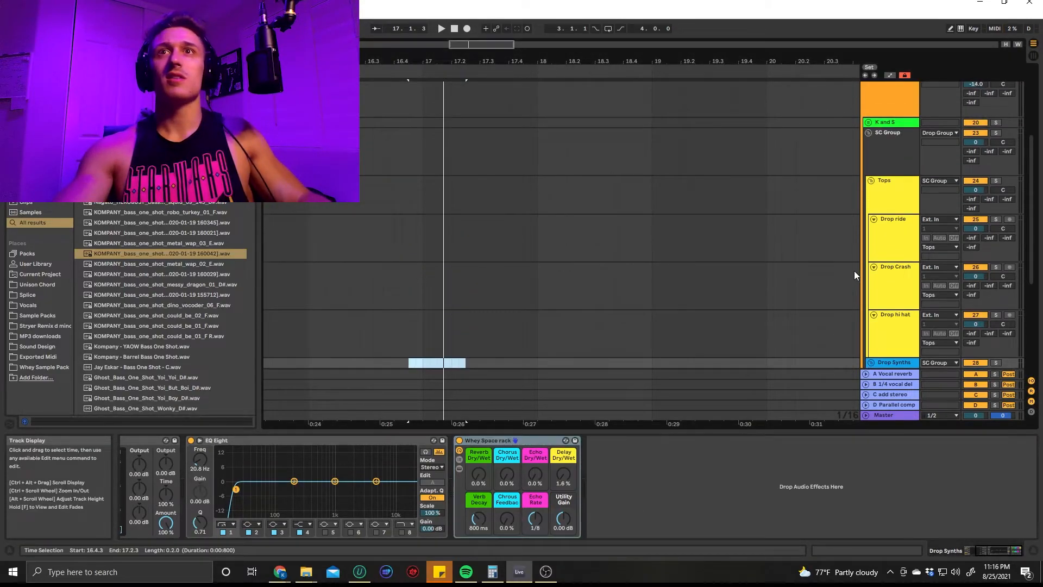
pyautogui.scroll(-5, 872, 247)
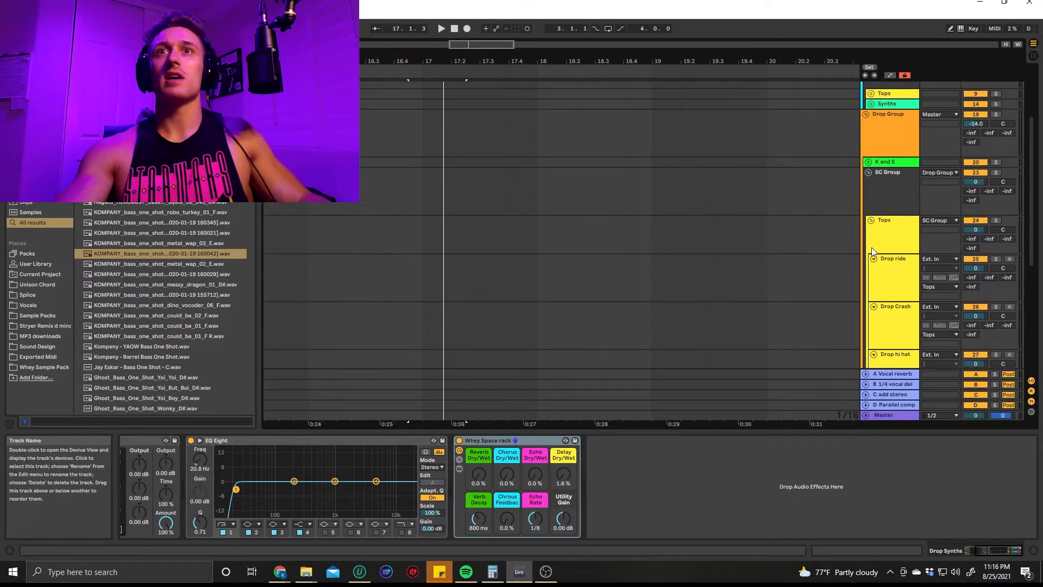
pyautogui.click(872, 210)
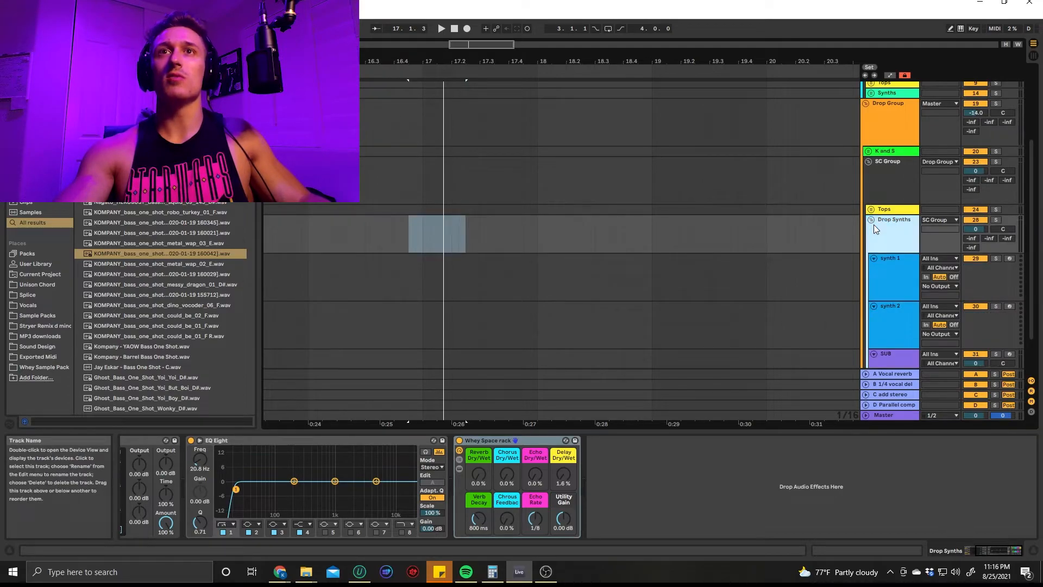
pyautogui.click(870, 221)
pyautogui.scroll(3, 853, 240)
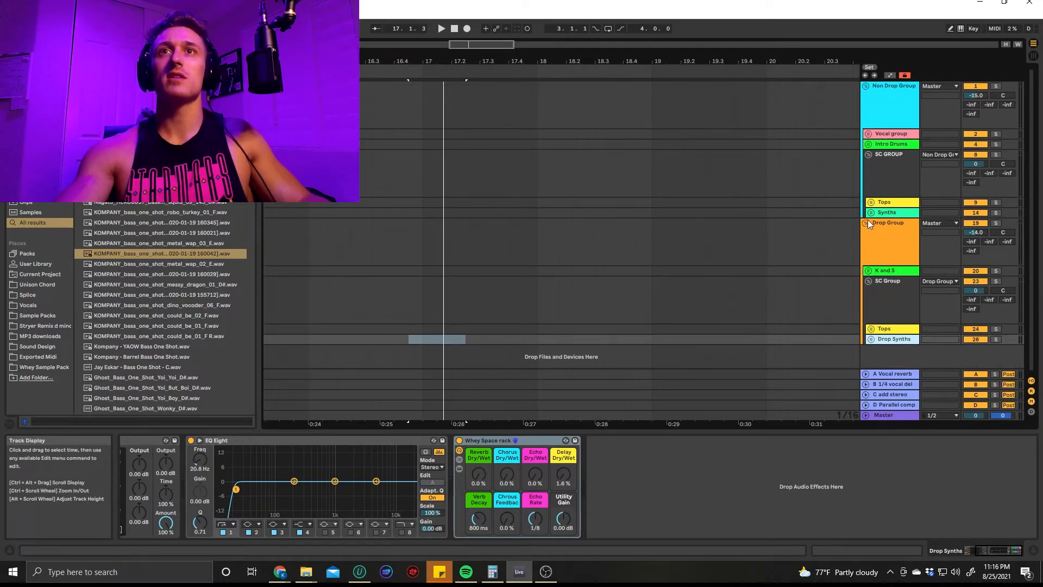
pyautogui.click(867, 223)
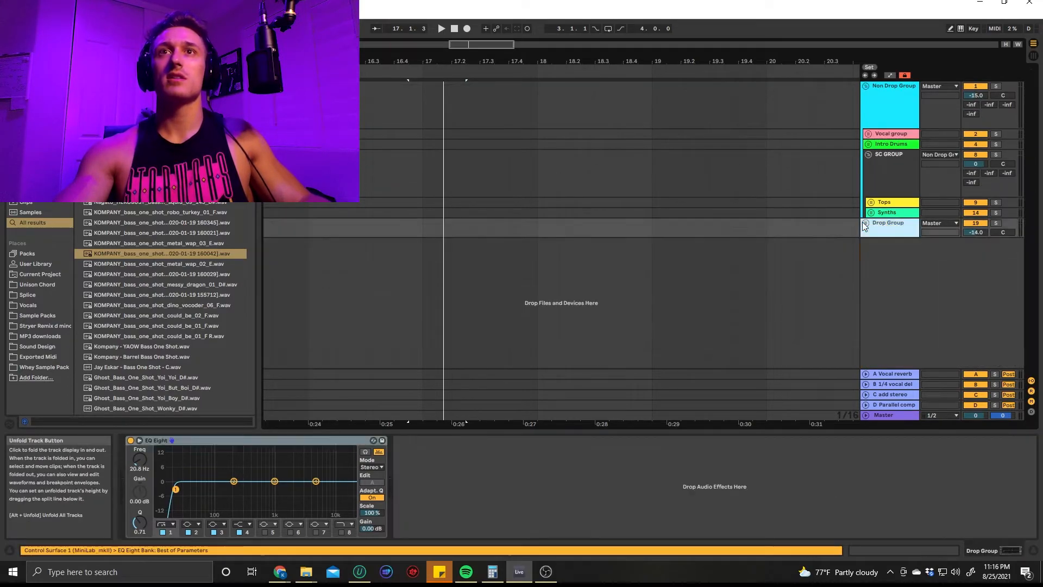
pyautogui.click(868, 156)
pyautogui.click(809, 134)
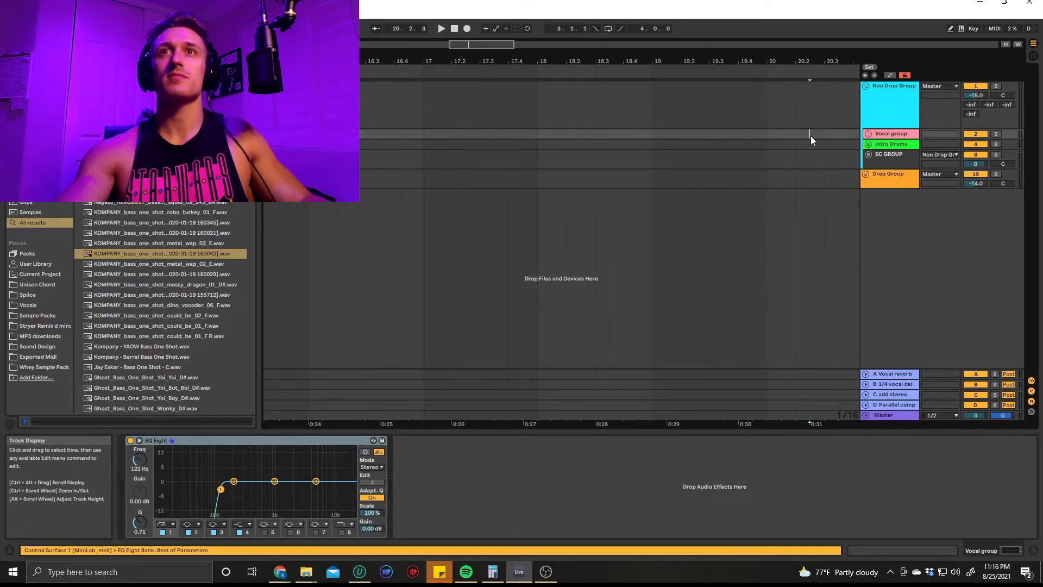
# Add the Whey Space rack after EQ Eight on the SC GROUP's Synths group, and fold the Non Drop Group
pyautogui.click(868, 155)
pyautogui.click(881, 214)
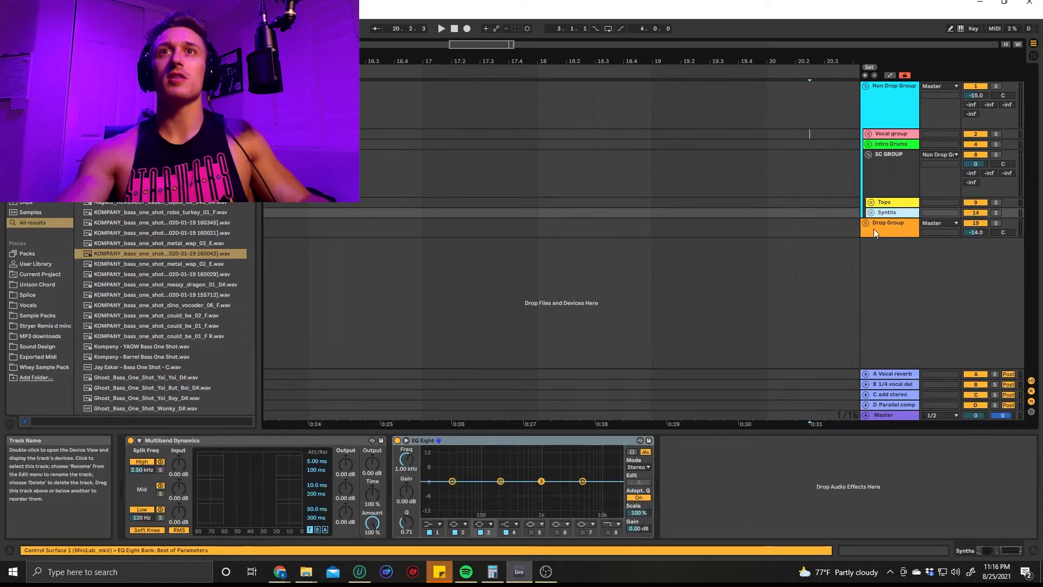
pyautogui.moveTo(756, 505); pyautogui.dragTo(754, 504)
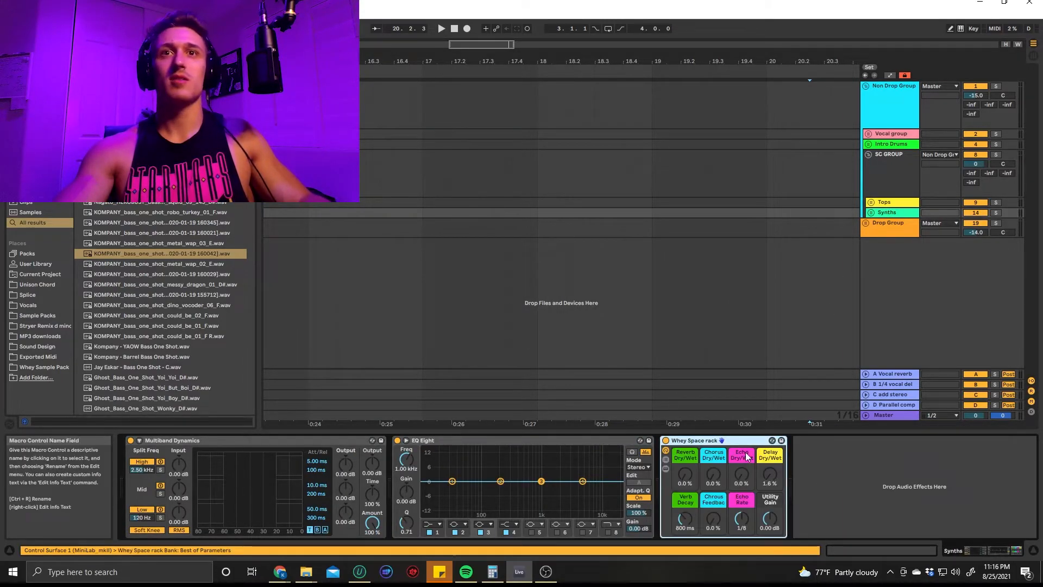
pyautogui.click(716, 228)
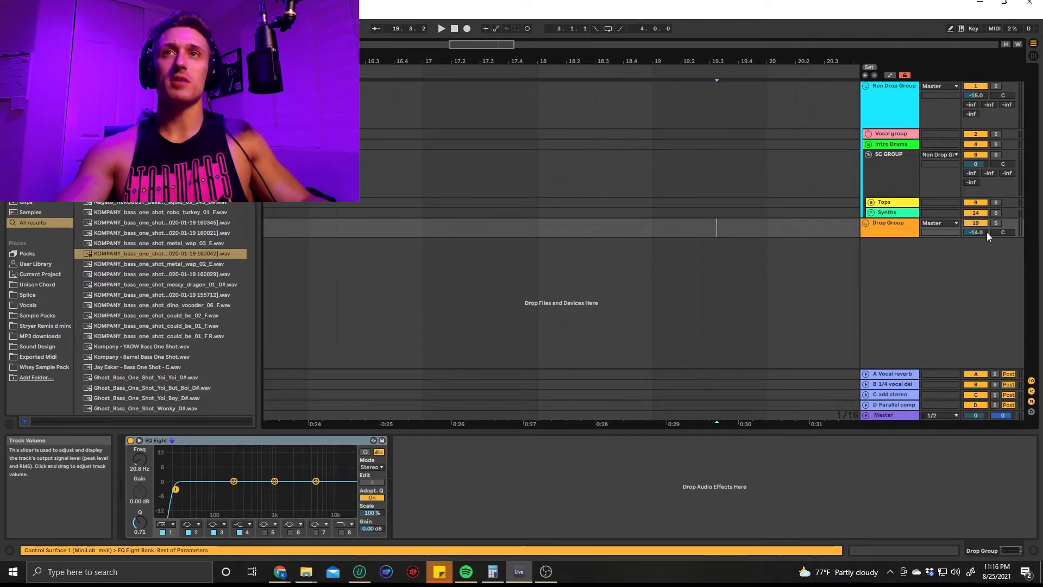
pyautogui.click(866, 86)
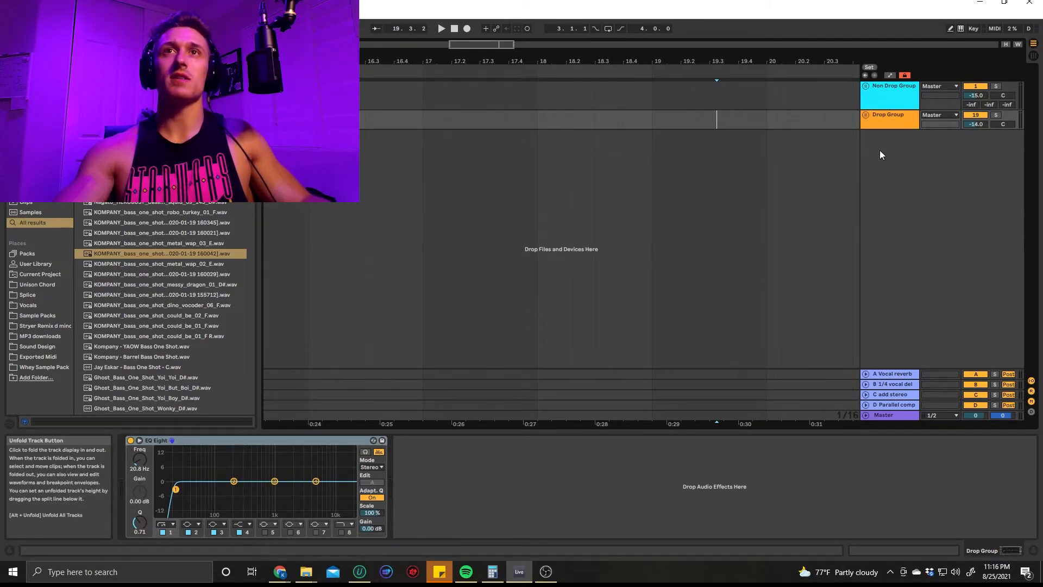
pyautogui.click(896, 416)
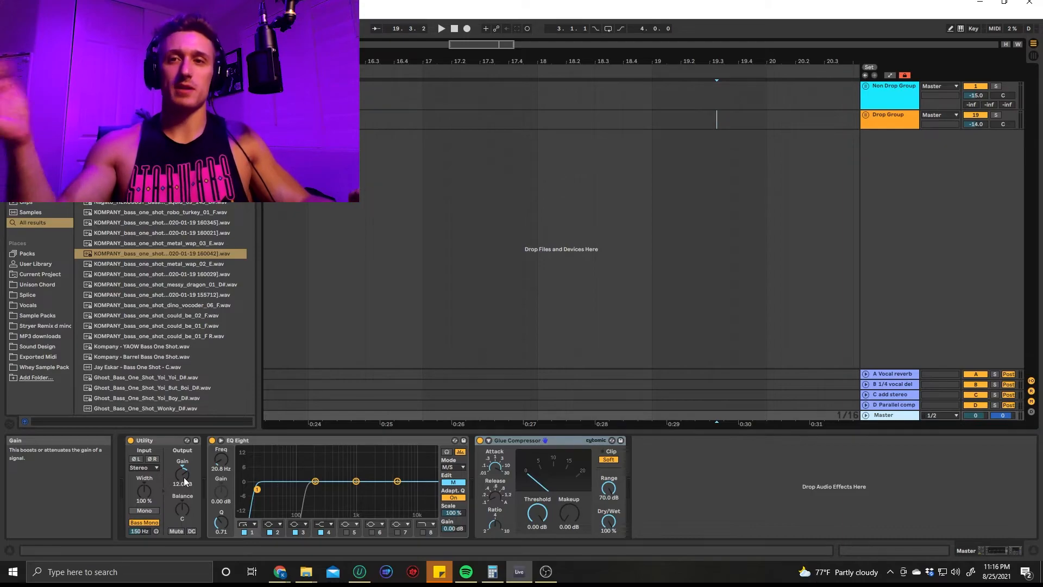
pyautogui.click(131, 441)
pyautogui.click(131, 442)
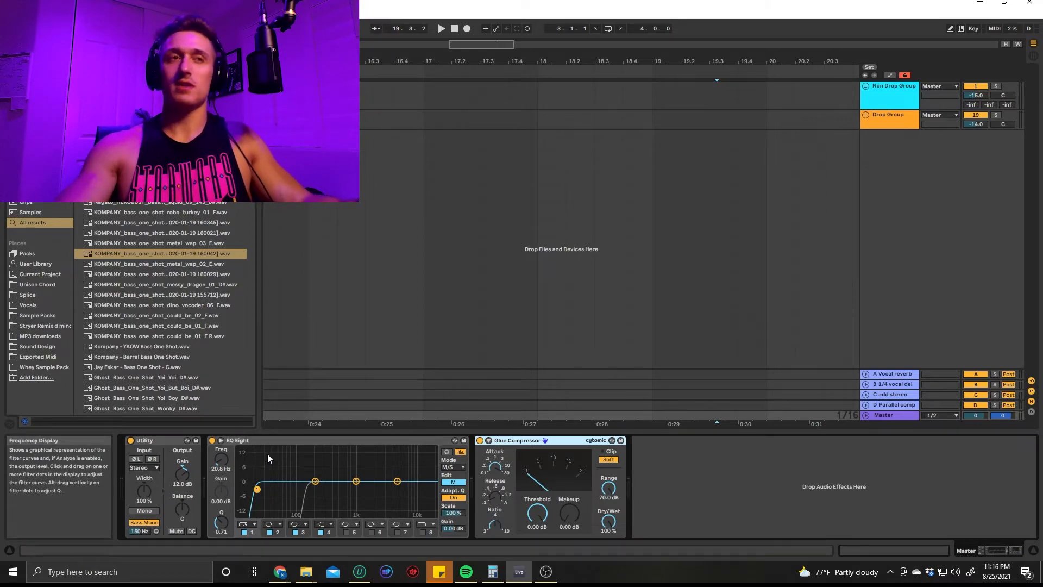
# Set the low cut on the Master EQ Eight's side channel to 150 Hz and place the EQ Eight after the Glue Compressor
pyautogui.click(453, 482)
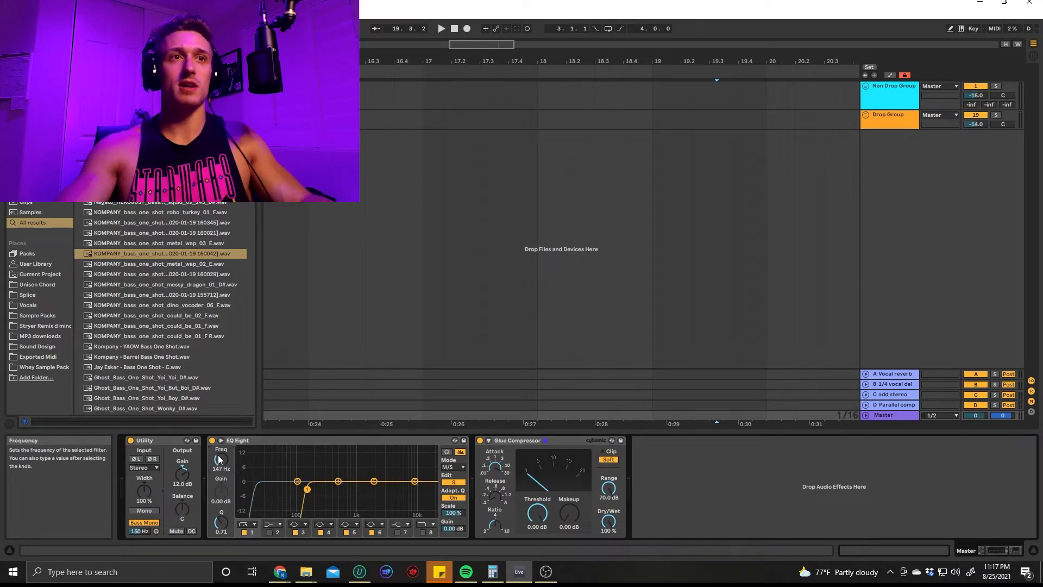
pyautogui.moveTo(219, 461); pyautogui.dragTo(217, 456)
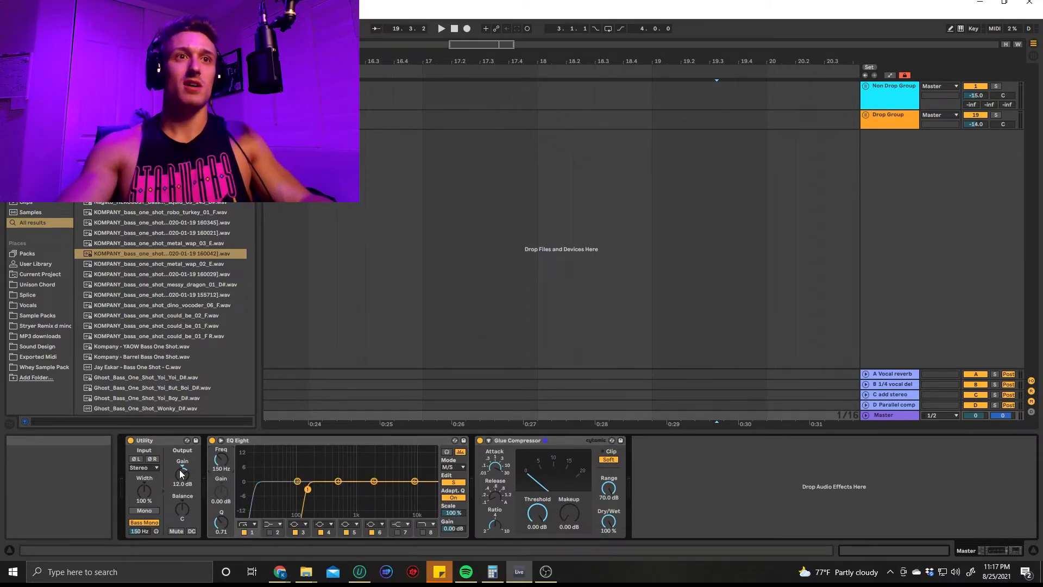
pyautogui.moveTo(337, 442); pyautogui.dragTo(824, 500)
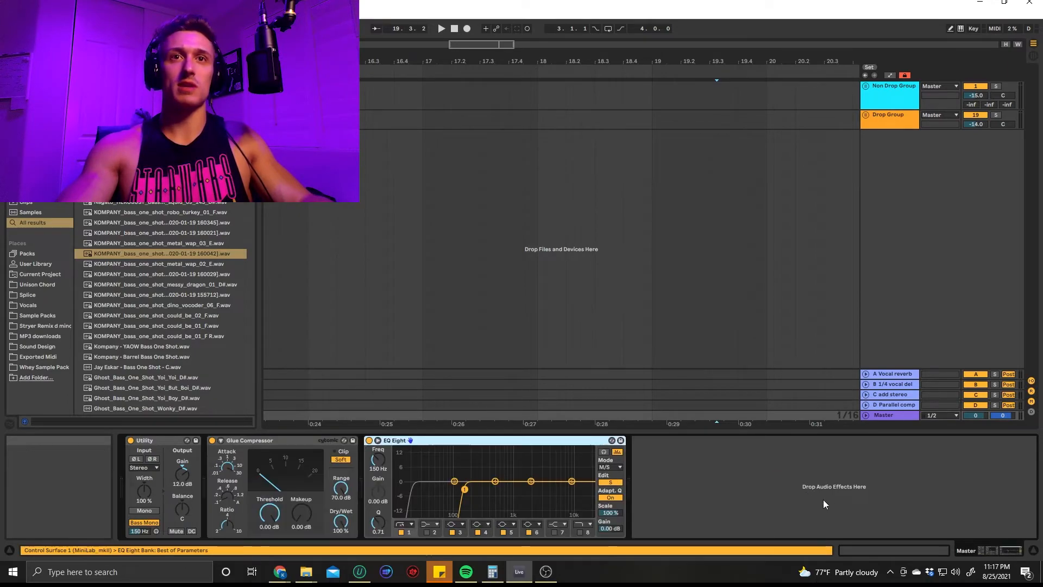
pyautogui.click(267, 448)
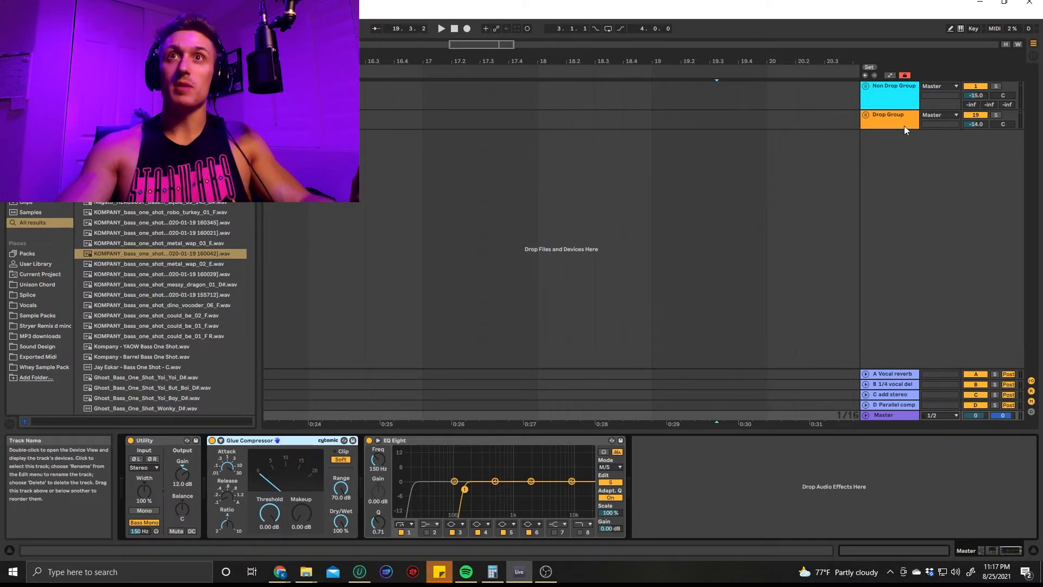
# Insert an audio track below the Drop Group, search the browser for "whey", and place the Drown remix (stryer original) on it
pyautogui.click(880, 120)
pyautogui.hotkey('ctrl', 't')
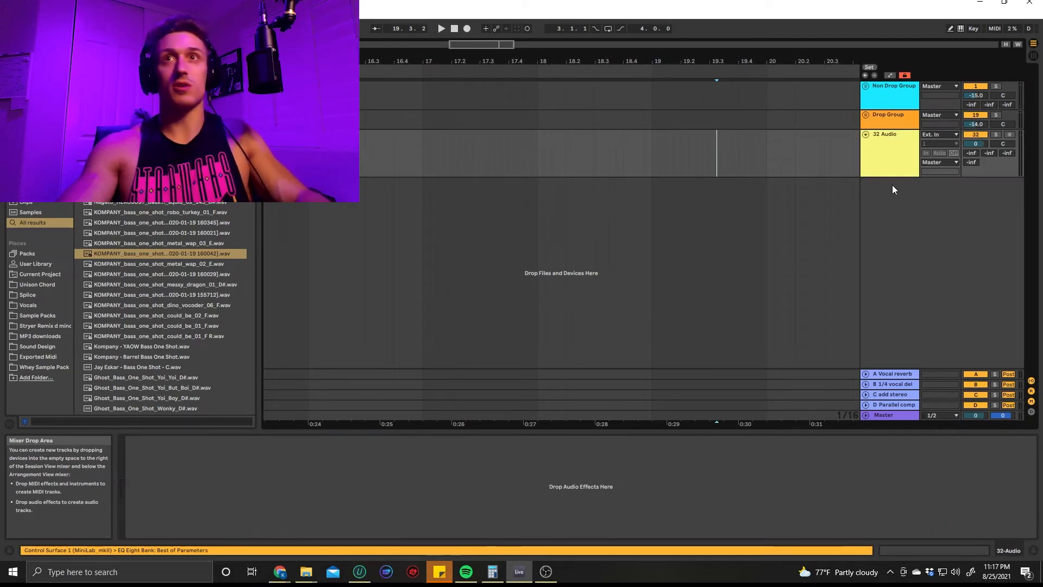
pyautogui.hotkey('ctrl', 'f')
pyautogui.write('whey')
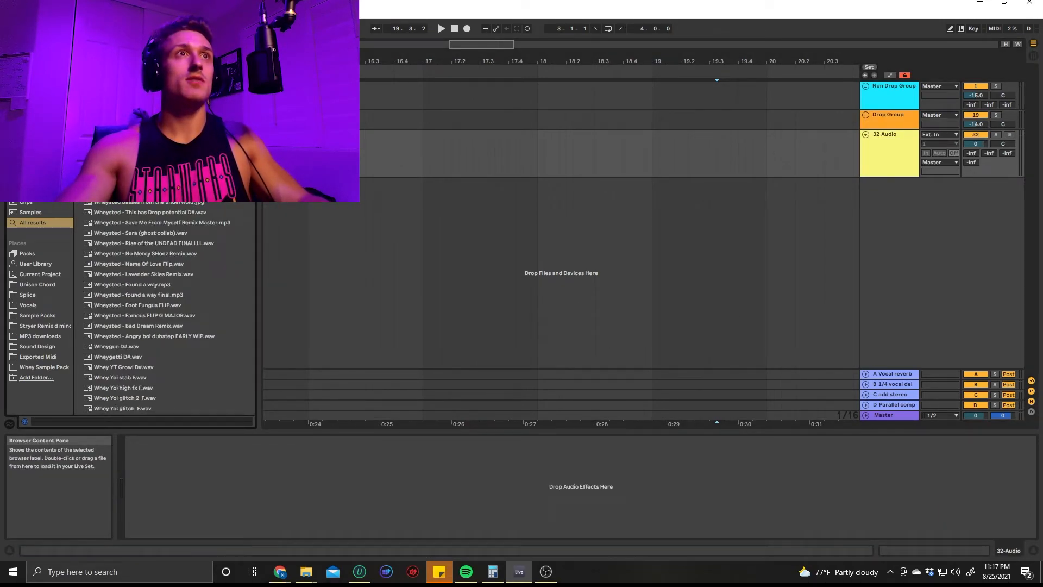
pyautogui.moveTo(437, 155); pyautogui.dragTo(431, 156)
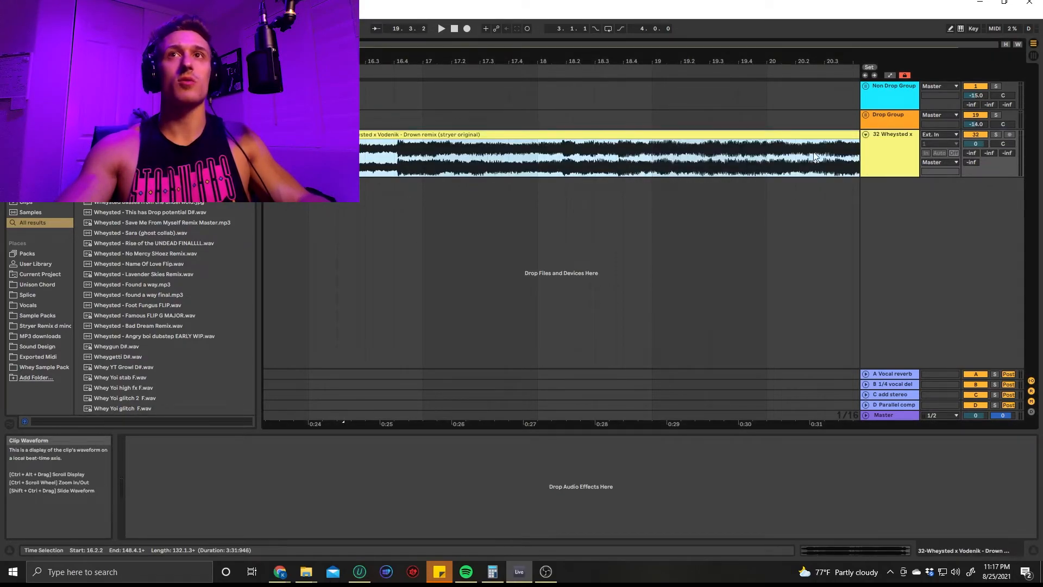
# Solo the Drown remix track and audition it from the clip's start
pyautogui.click(889, 154)
pyautogui.press('s')
pyautogui.click(832, 136)
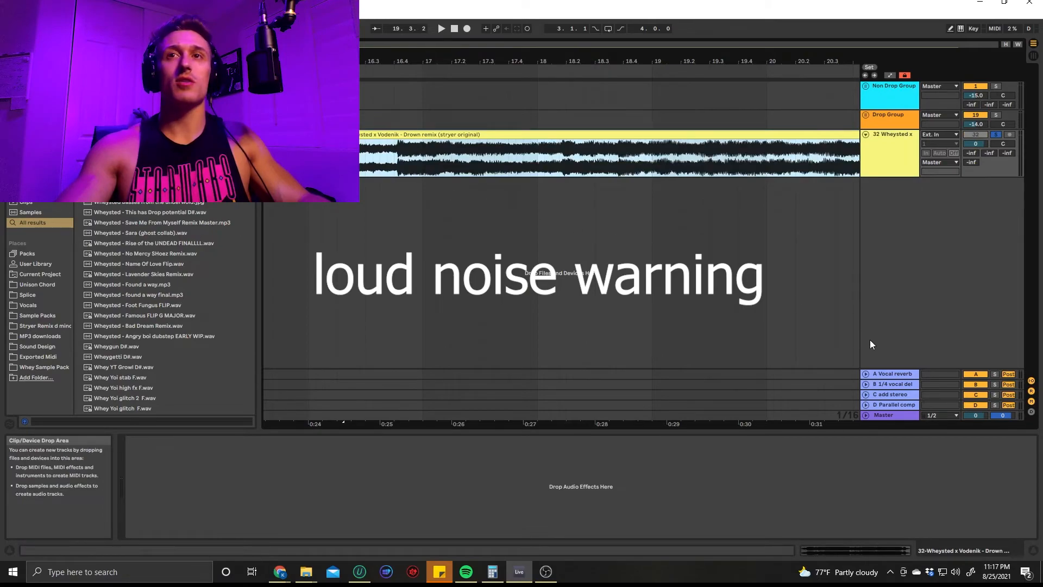
pyautogui.press('space')
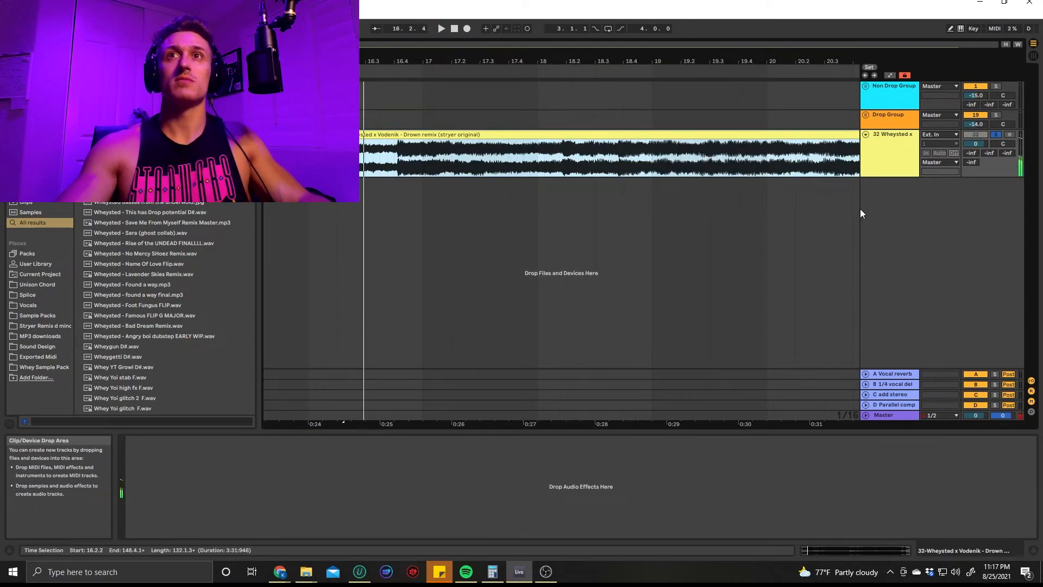
pyautogui.click(898, 415)
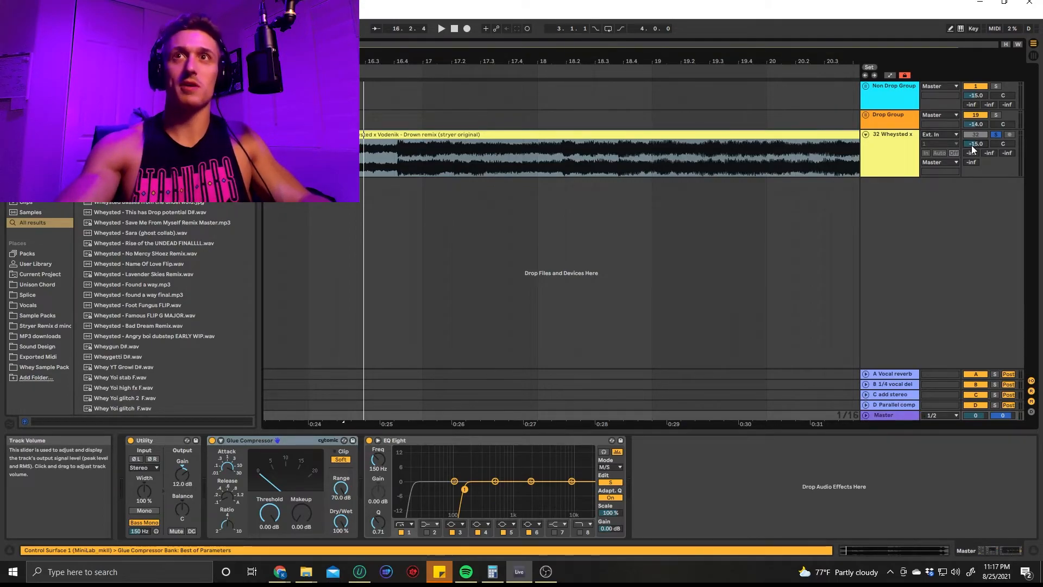
pyautogui.press('space')
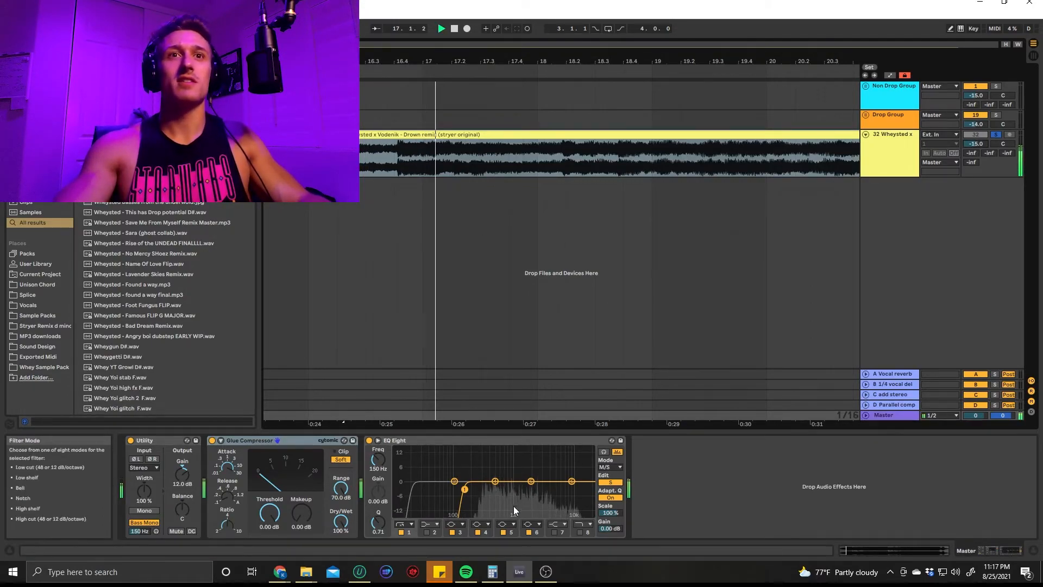
pyautogui.press('space')
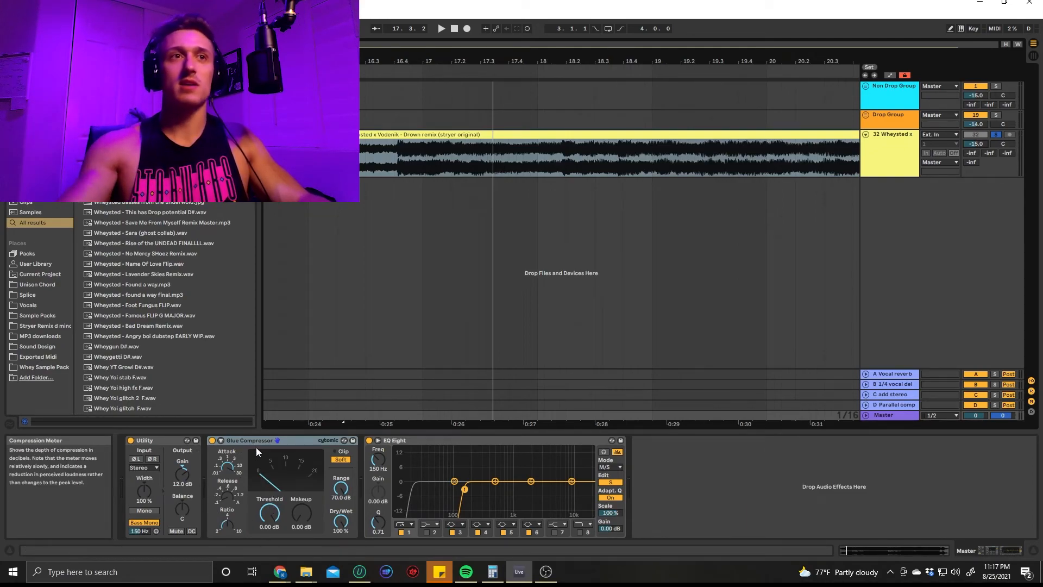
# During playback, lower the Master Glue Compressor's Threshold to -12.7 dB and raise its Makeup to 2.54 dB
pyautogui.press('space')
pyautogui.moveTo(274, 515); pyautogui.dragTo(275, 530)
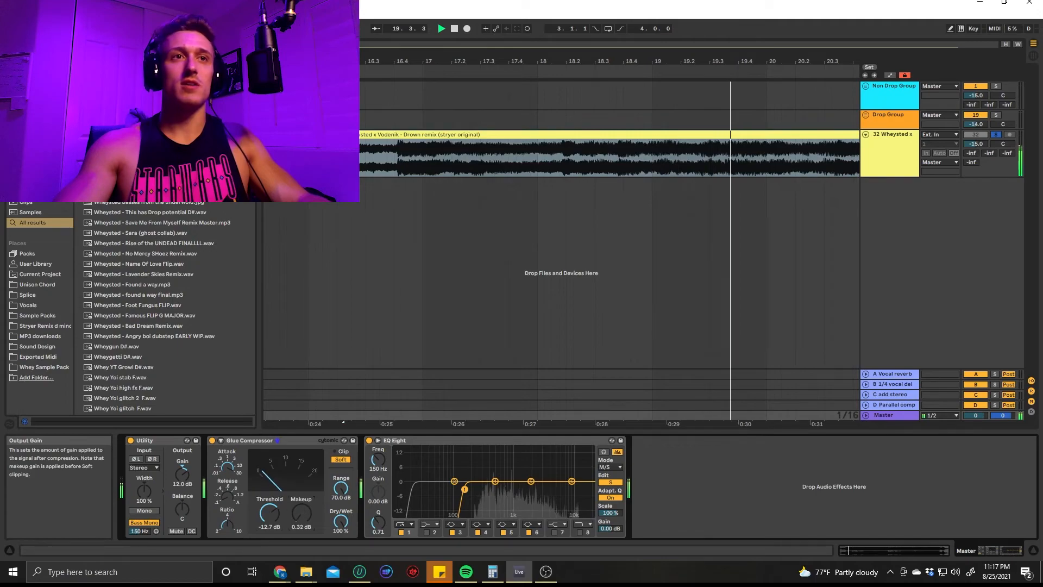
pyautogui.moveTo(301, 512); pyautogui.dragTo(302, 505)
pyautogui.press('space')
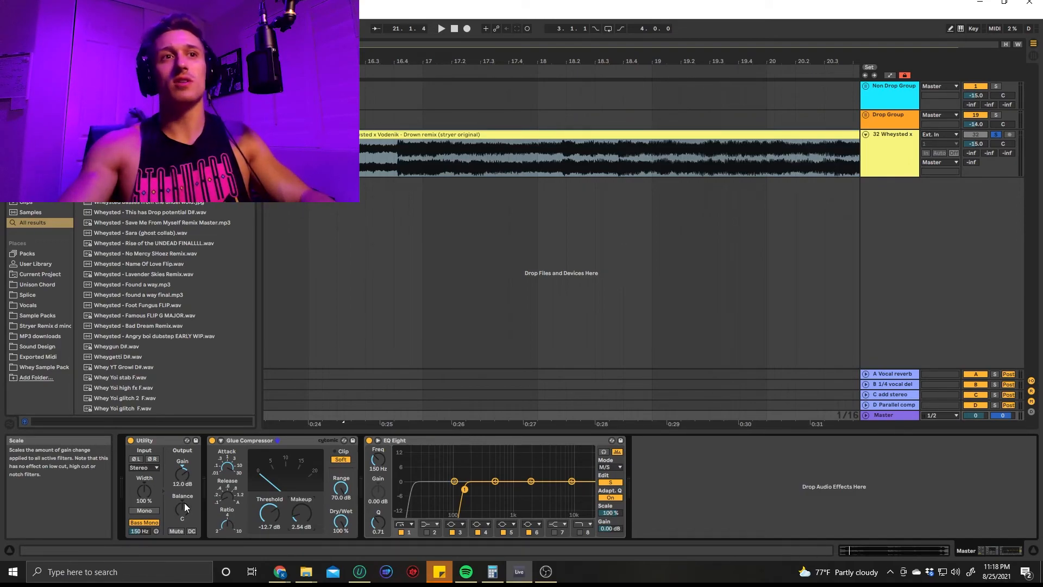
# Reset the Glue Compressor's Threshold and Makeup to 0 dB, and delete the Drown remix audio track
pyautogui.doubleClick(272, 515)
pyautogui.doubleClick(302, 515)
pyautogui.click(881, 146)
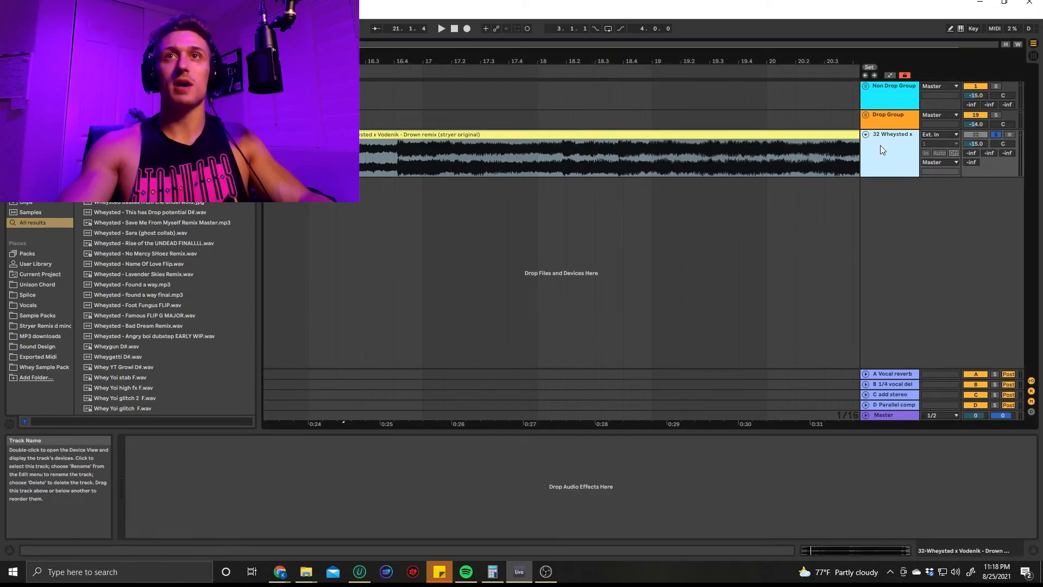
pyautogui.press('Delete')
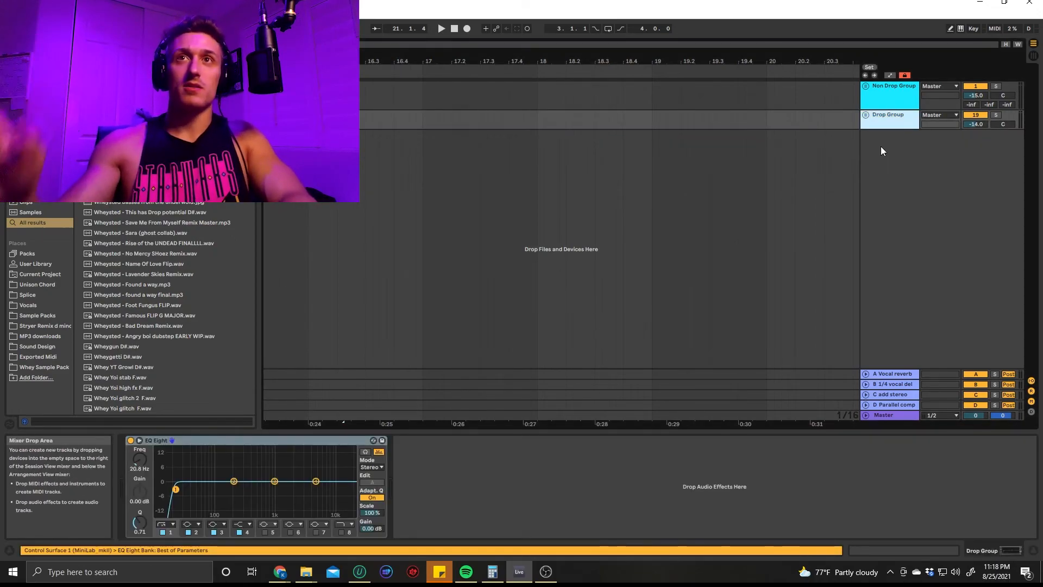
# Revisit the Master's chain of Utility, Glue Compressor and EQ Eight
pyautogui.click(898, 419)
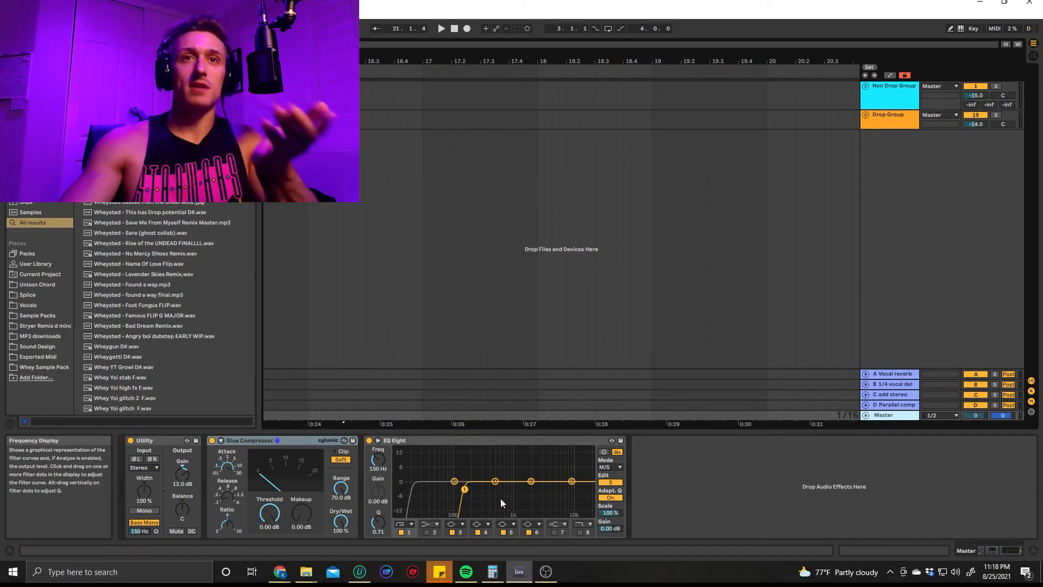
pyautogui.click(737, 489)
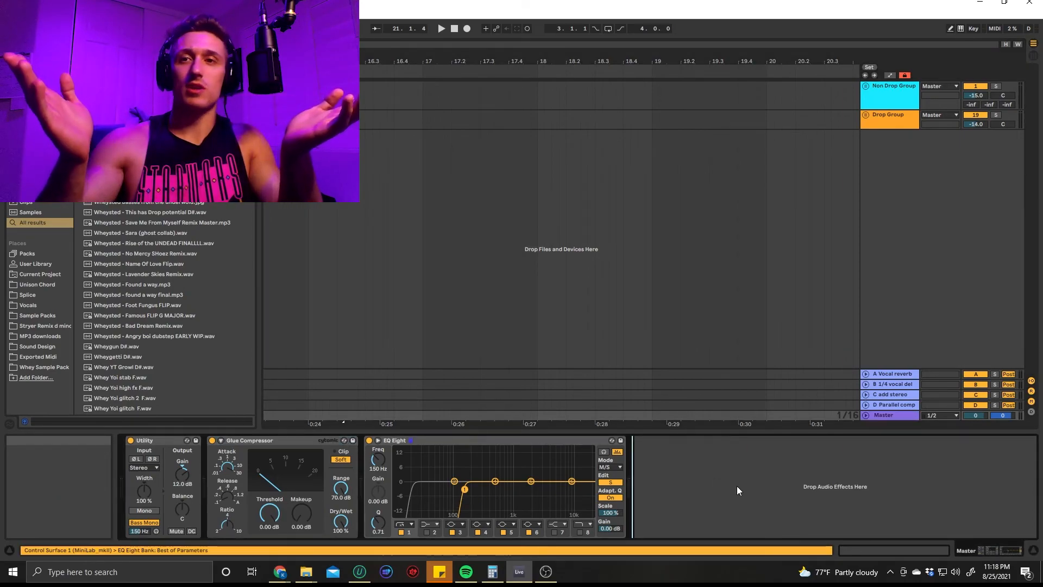